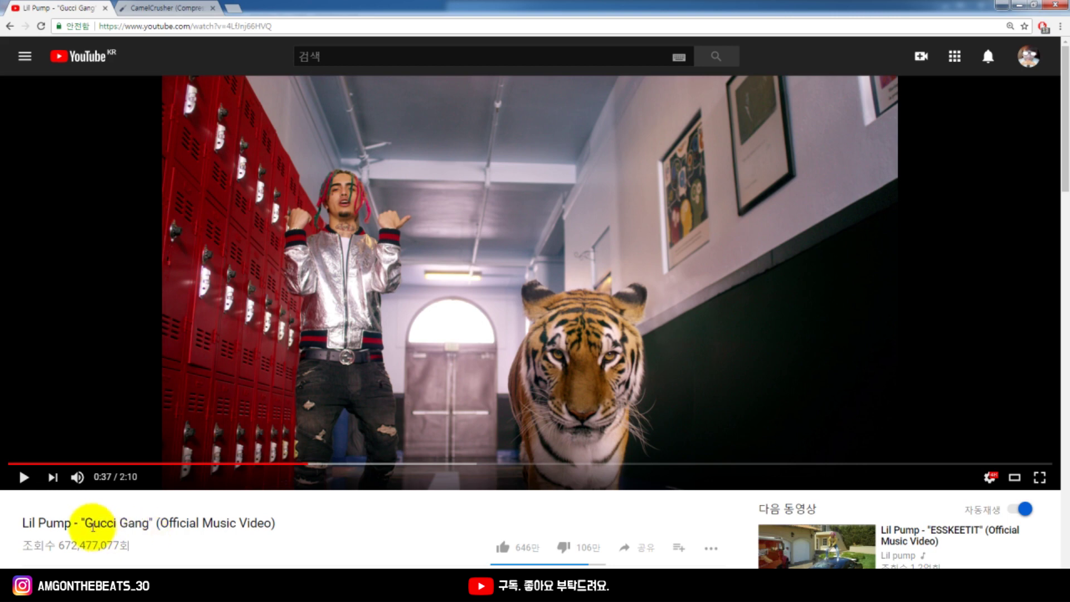
# - Highlight the song name Gucci Gang on the video page, and look over the CamelCrusher plugin page and its title
pyautogui.moveTo(85, 522); pyautogui.dragTo(151, 523)
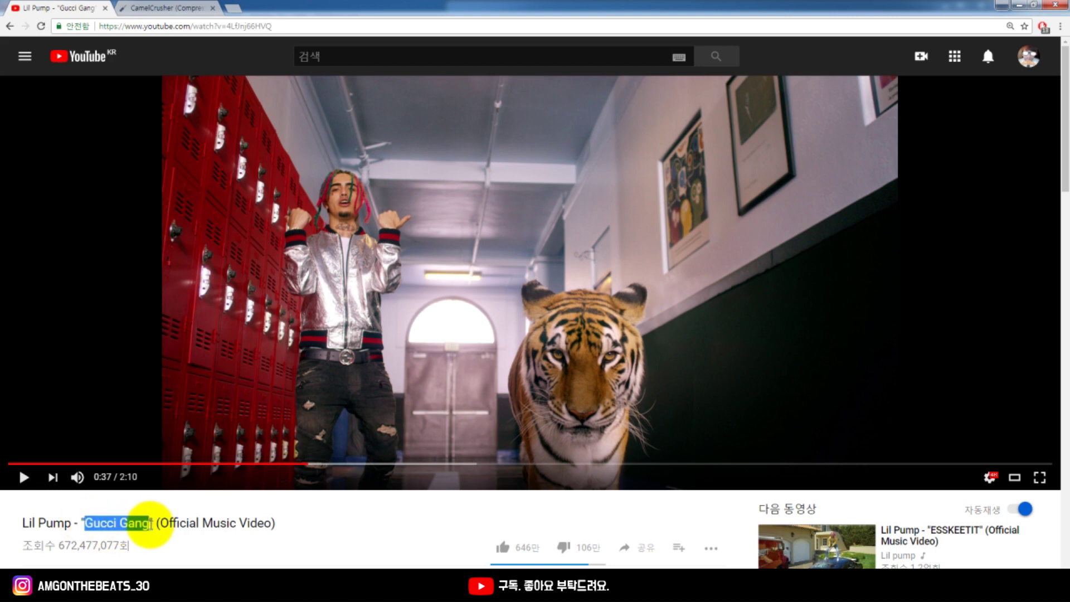
pyautogui.click(152, 8)
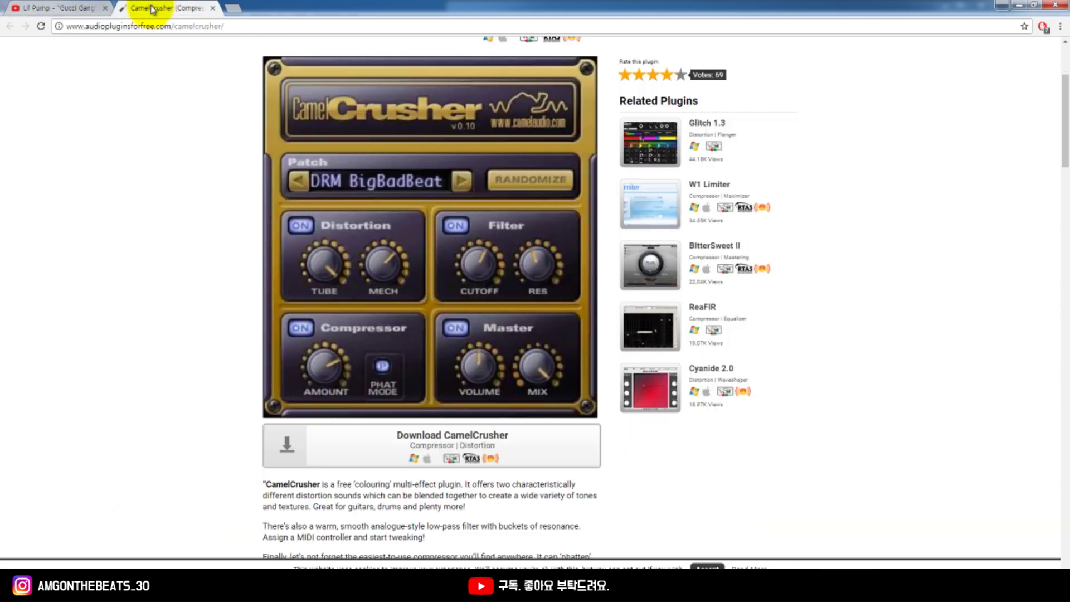
pyautogui.scroll(3, 191, 219)
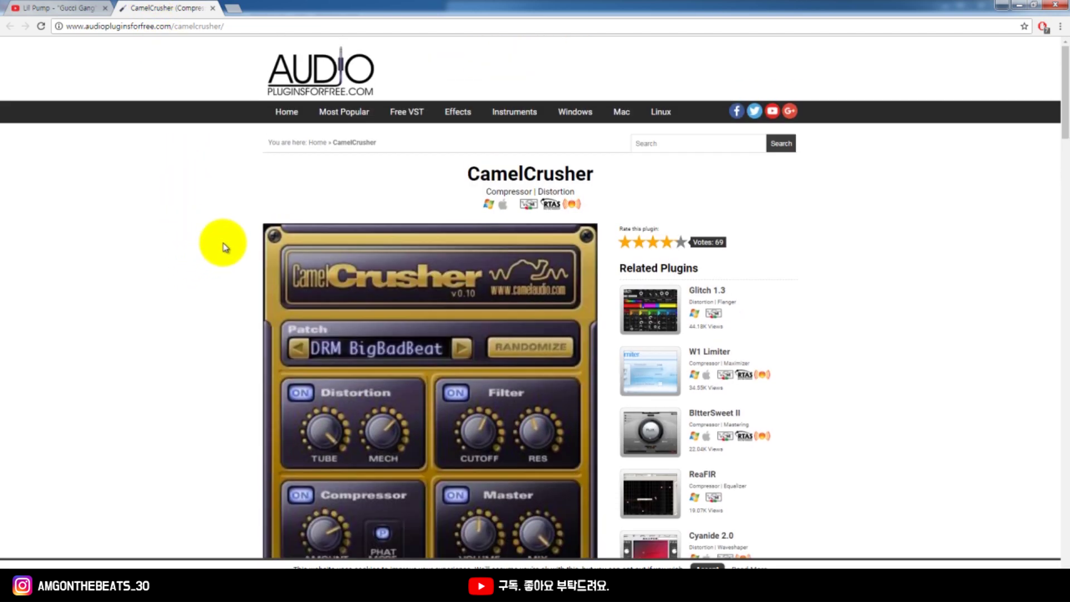
pyautogui.moveTo(422, 167); pyautogui.dragTo(602, 178)
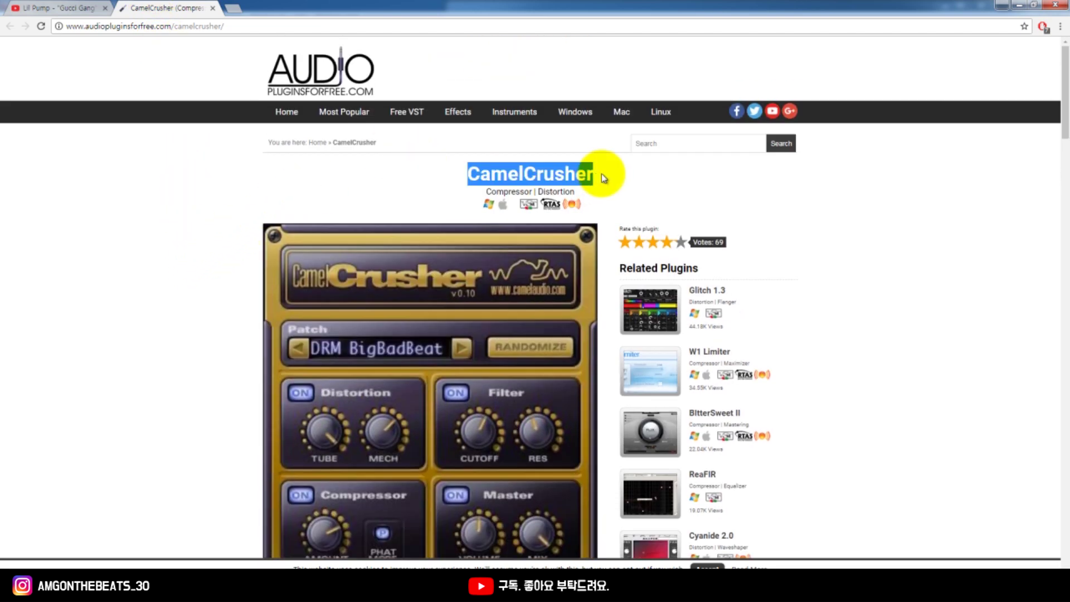
pyautogui.click(601, 173)
# - Open the CamelCrusher download link and look inside the camelcrusher-win_mac folder
pyautogui.scroll(-2, 600, 173)
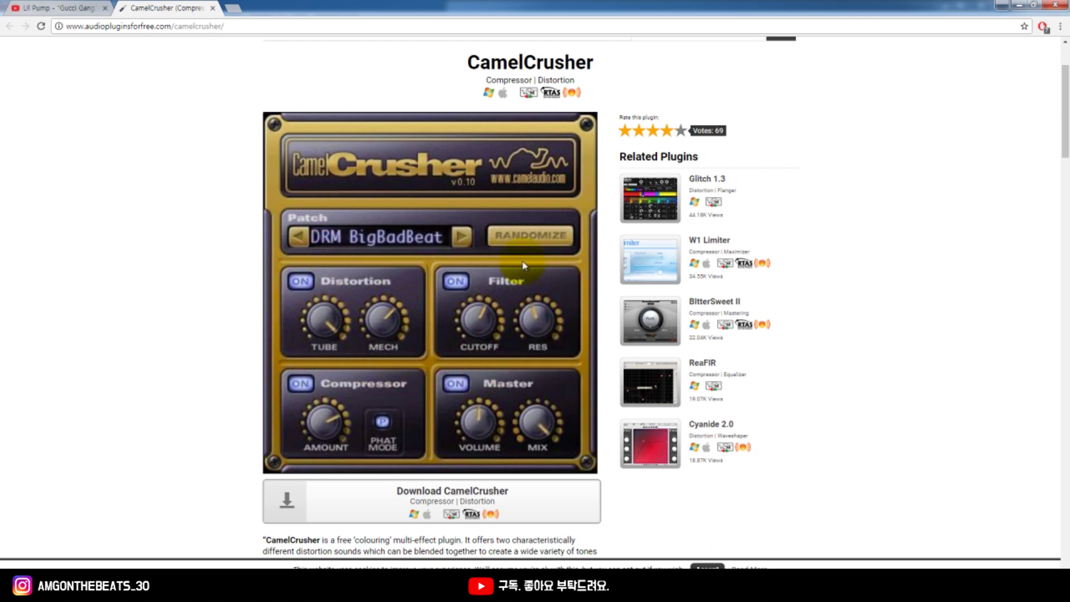
pyautogui.click(440, 504)
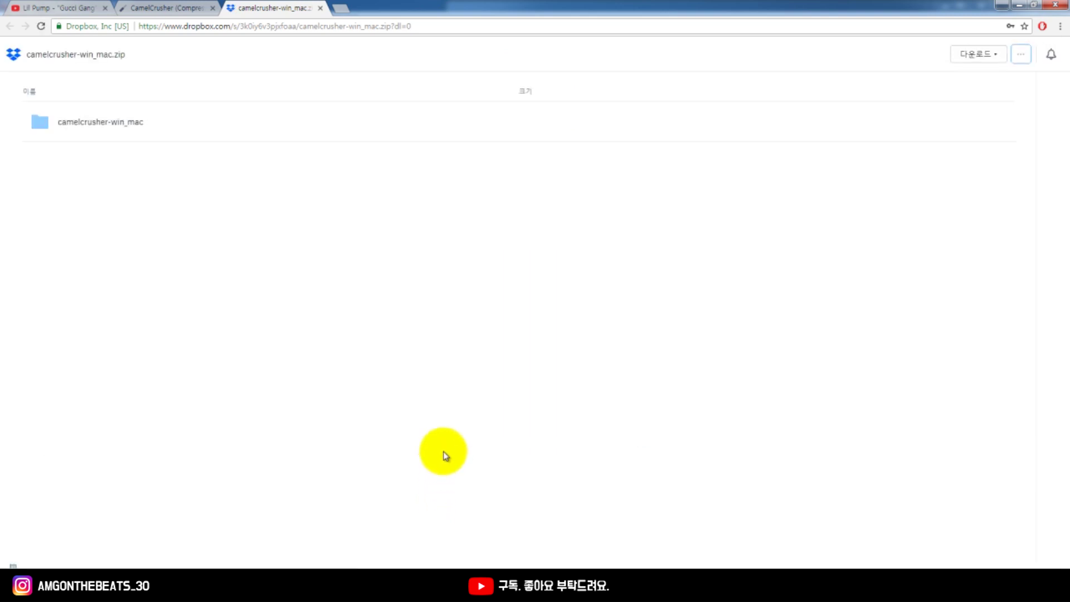
pyautogui.click(163, 142)
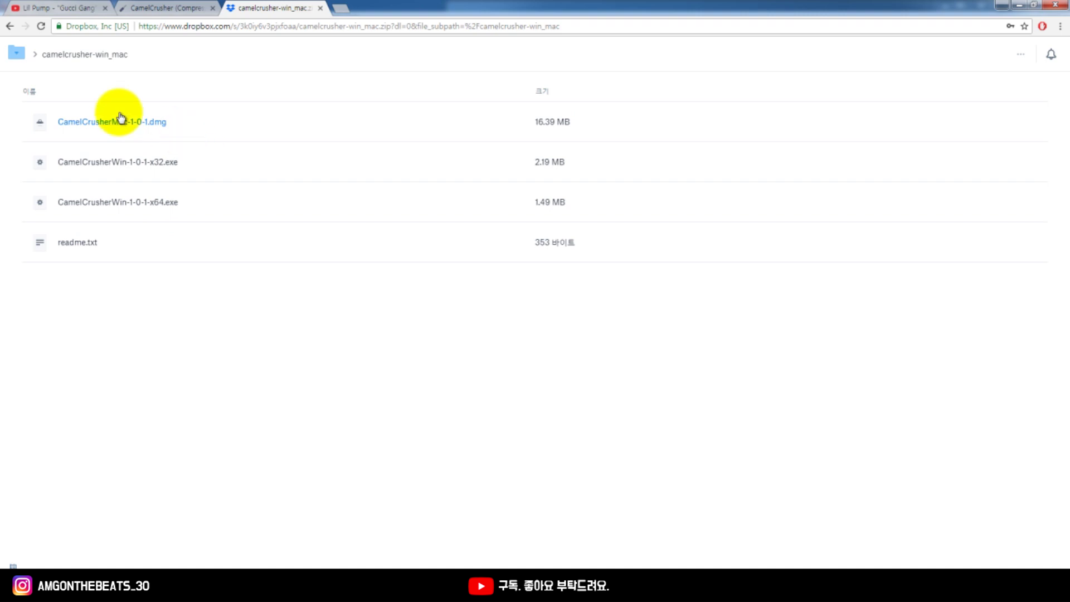
# - Revisit the Gucci Gang video page and the CamelCrusher plugin page
pyautogui.click(53, 6)
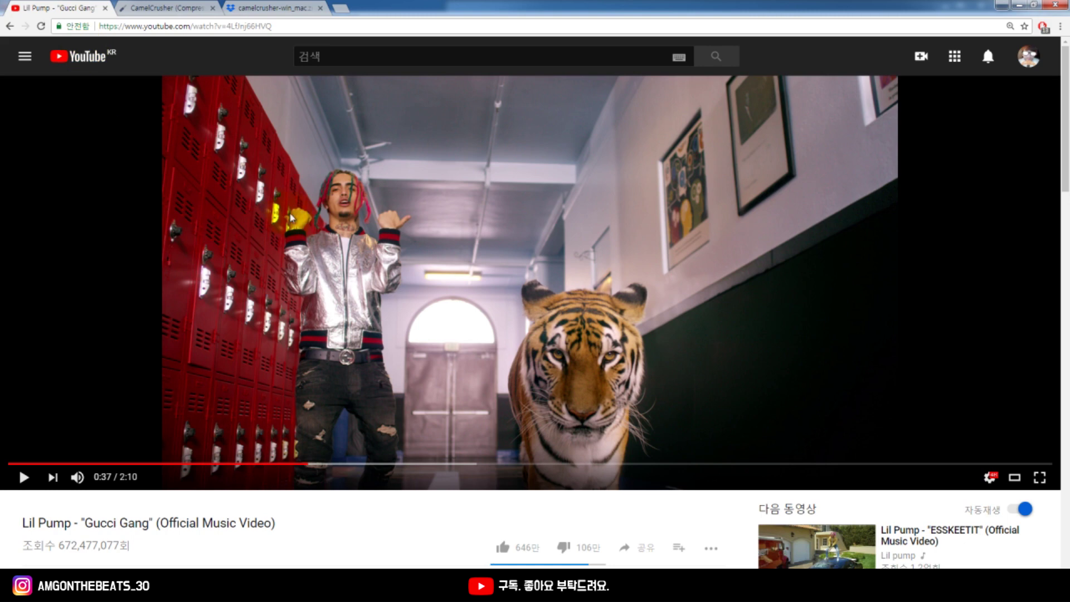
pyautogui.click(189, 9)
pyautogui.moveTo(159, 119); pyautogui.dragTo(585, 467)
pyautogui.click(39, 289)
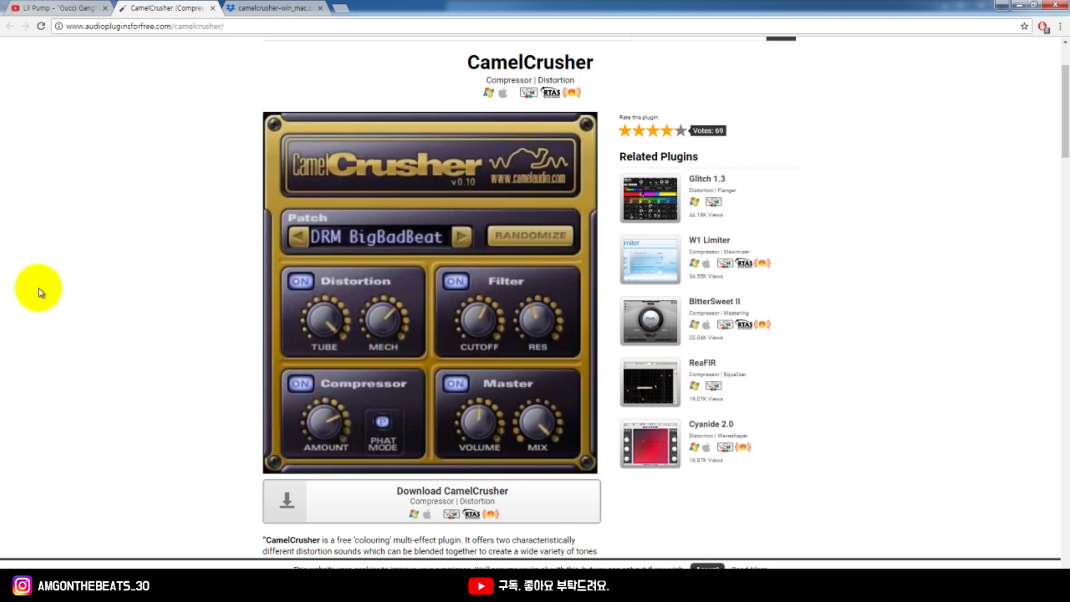
# - Switch to Cubase and play the beat within the loop range from bar 1 to bar 5
pyautogui.click(174, 585)
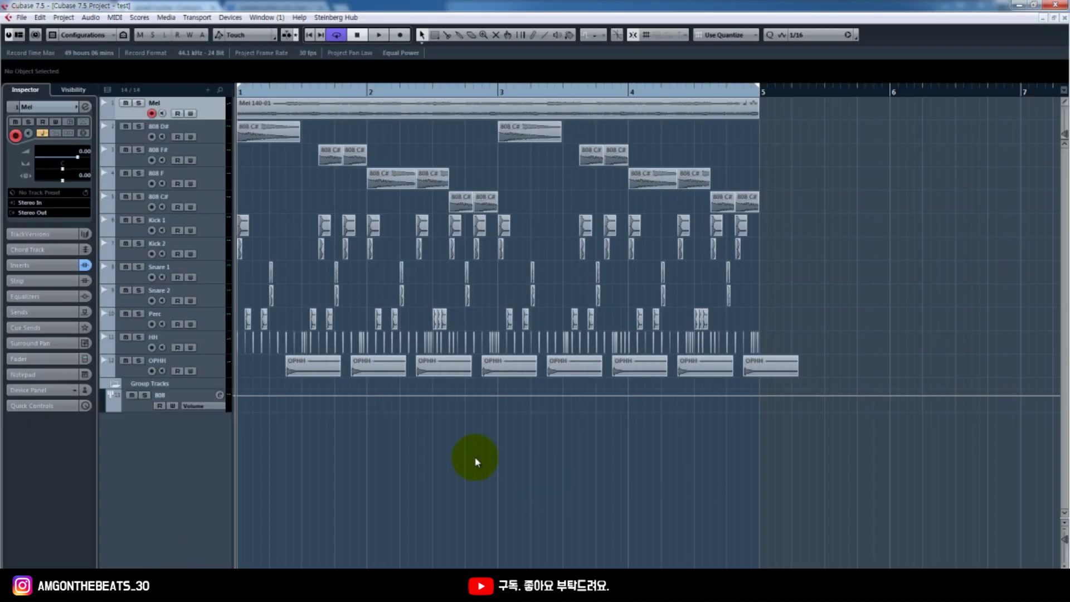
pyautogui.moveTo(879, 478); pyautogui.dragTo(1, 1)
pyautogui.click(826, 477)
pyautogui.moveTo(826, 478); pyautogui.dragTo(2, 5)
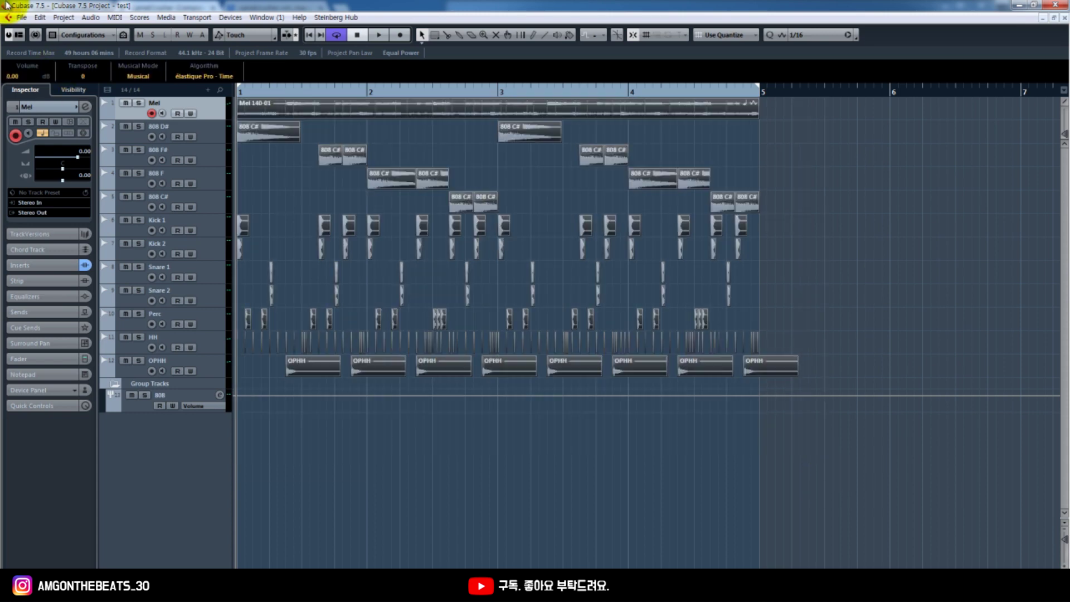
pyautogui.moveTo(869, 500); pyautogui.dragTo(5, 4)
pyautogui.click(582, 457)
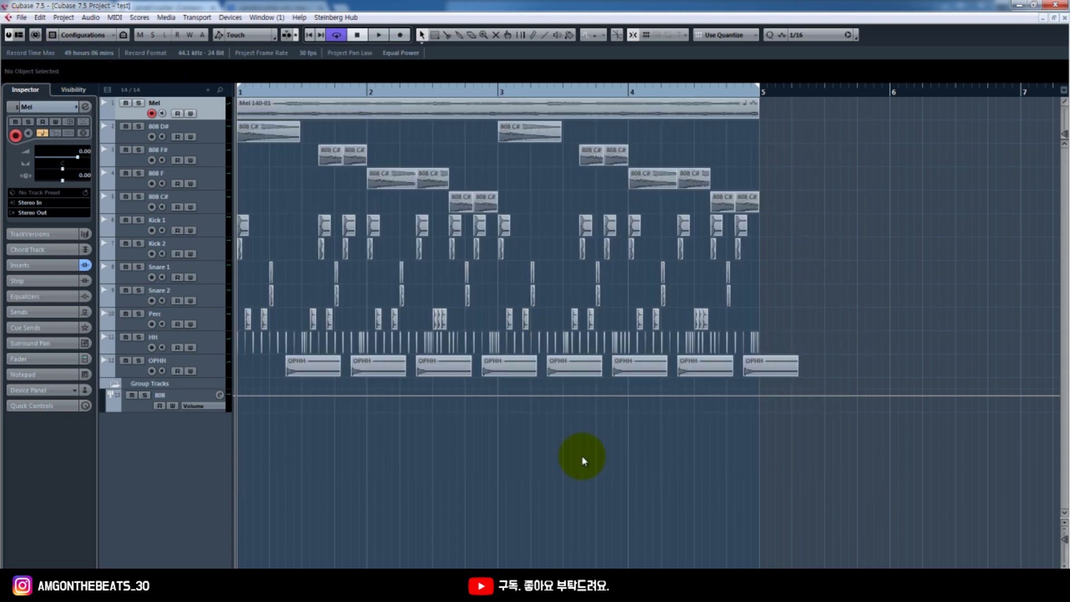
pyautogui.press('space')
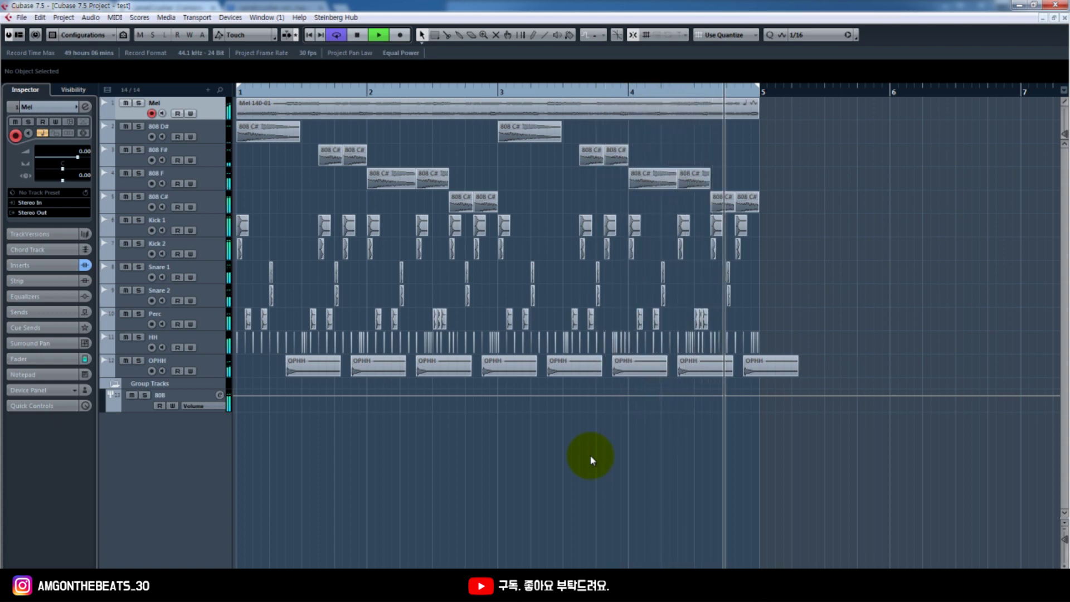
pyautogui.press('space')
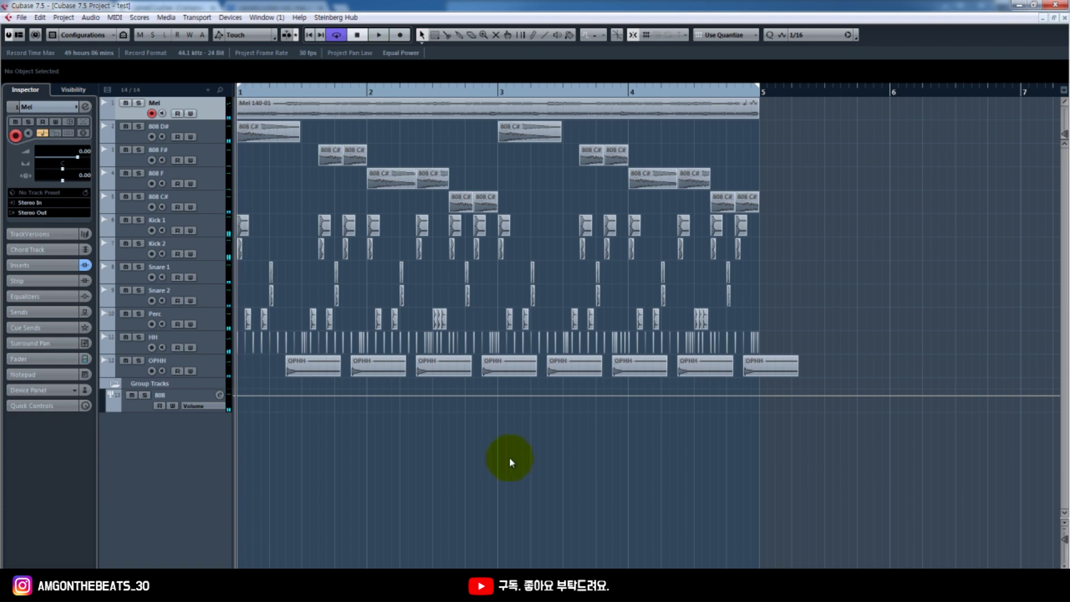
# - Select the four bass tracks from 808 D# through 808 C# and solo them
pyautogui.click(226, 133)
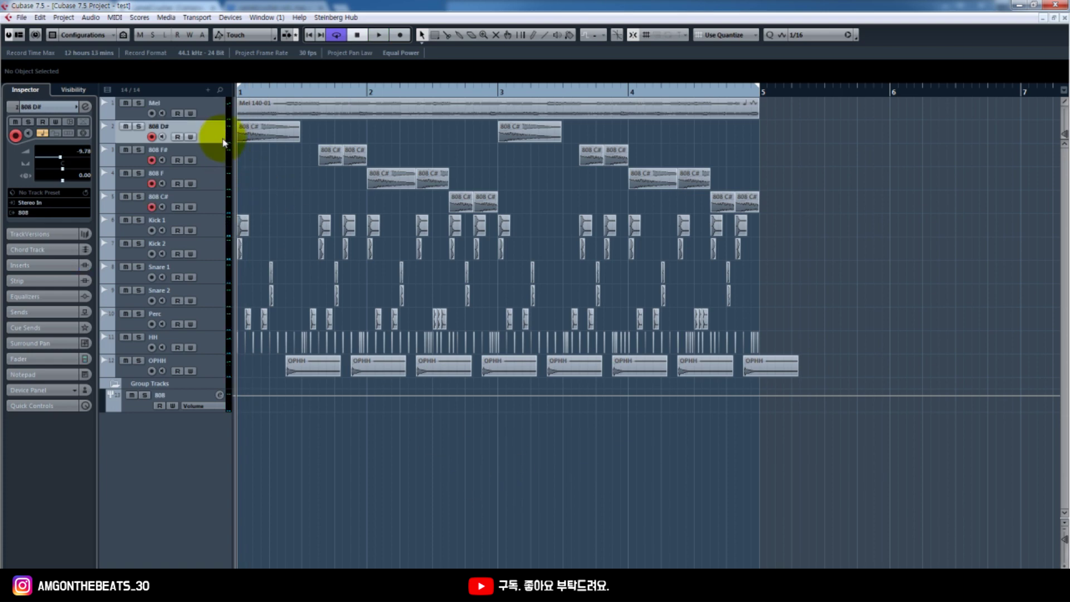
pyautogui.keyDown('shift'); pyautogui.click(222, 212); pyautogui.keyUp('shift')
pyautogui.press('s')
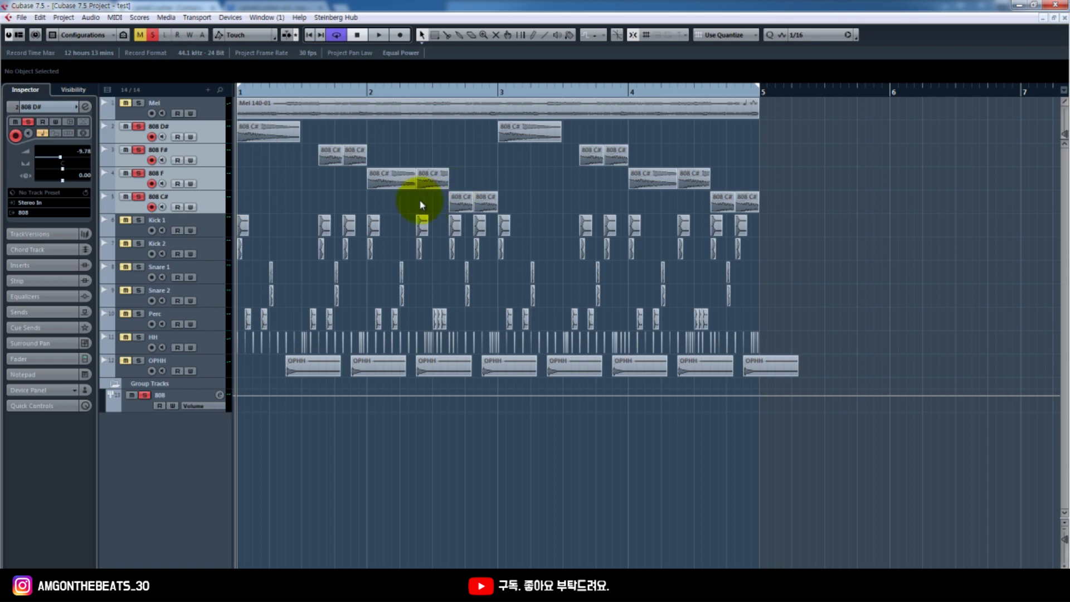
# - Mark the ends of the 808 clips in bars 1 and 2 with red on-screen pen strokes
pyautogui.moveTo(349, 111); pyautogui.dragTo(373, 91)
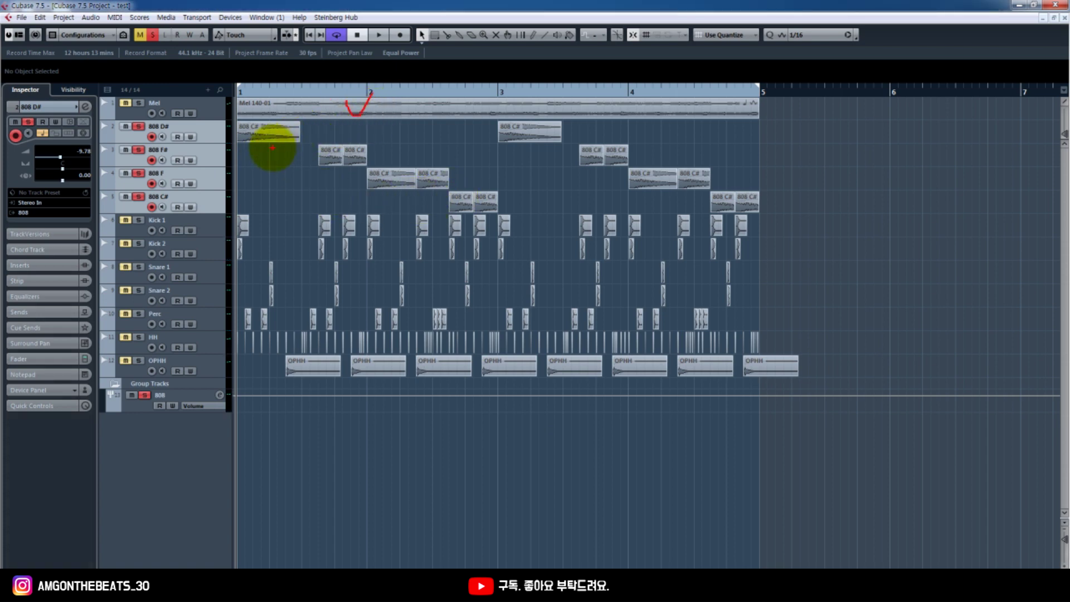
pyautogui.moveTo(246, 144)
pyautogui.mouseDown()
pyautogui.moveTo(346, 143)
pyautogui.moveTo(301, 117)
pyautogui.moveTo(299, 146)
pyautogui.mouseUp()
pyautogui.press('Escape')
pyautogui.hotkey('ctrl', '2')
pyautogui.moveTo(368, 143); pyautogui.dragTo(369, 168)
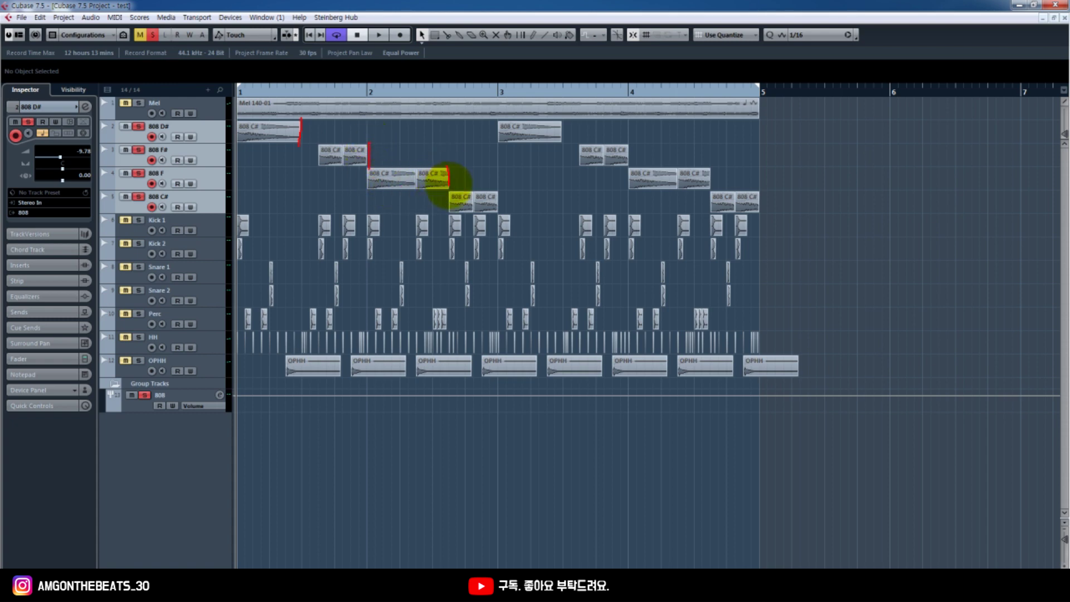
pyautogui.moveTo(432, 184); pyautogui.dragTo(433, 204)
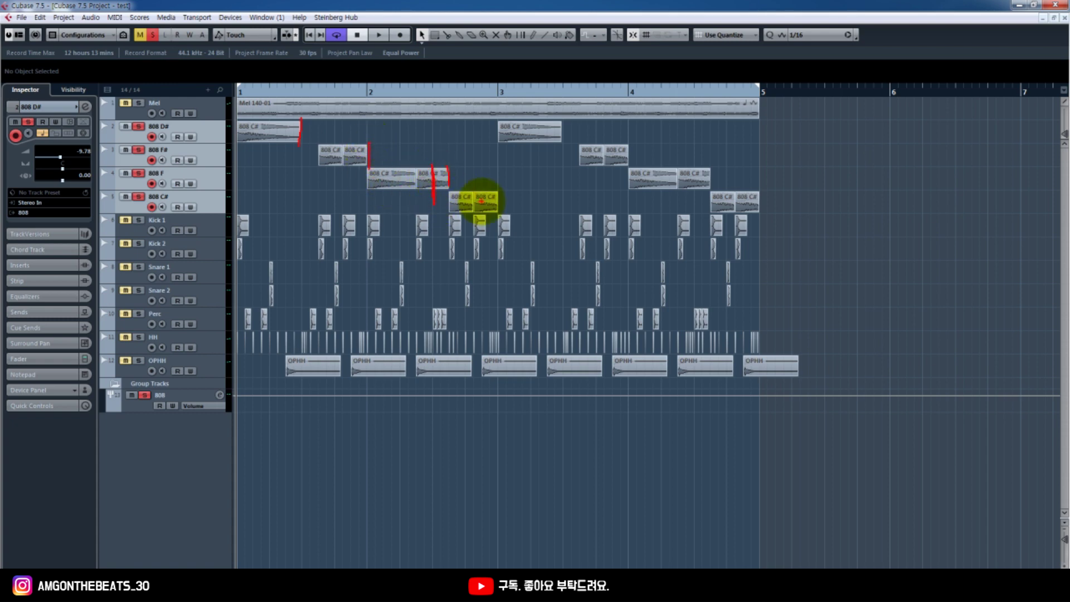
pyautogui.moveTo(497, 188); pyautogui.dragTo(500, 223)
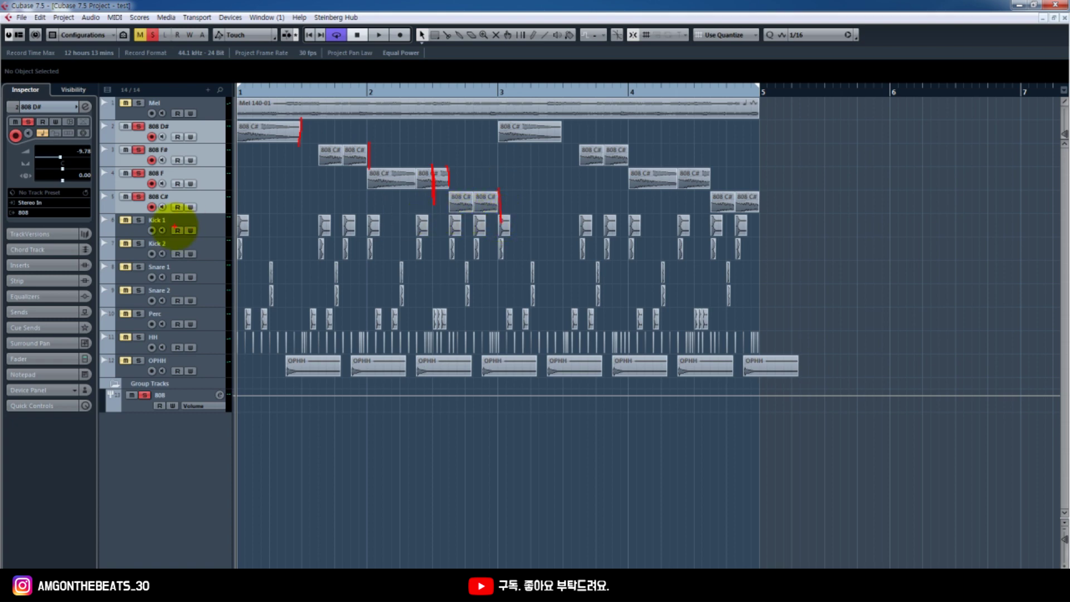
# - Draw a red arrow from the 808 D# clip at bar 3, write C# beneath it, and clear the annotations
pyautogui.moveTo(531, 135)
pyautogui.mouseDown()
pyautogui.moveTo(541, 178)
pyautogui.moveTo(560, 161)
pyautogui.mouseUp()
pyautogui.moveTo(570, 206)
pyautogui.mouseDown()
pyautogui.moveTo(546, 260)
pyautogui.moveTo(574, 260)
pyautogui.mouseUp()
pyautogui.moveTo(598, 194)
pyautogui.mouseDown()
pyautogui.moveTo(607, 222)
pyautogui.moveTo(624, 214)
pyautogui.mouseUp()
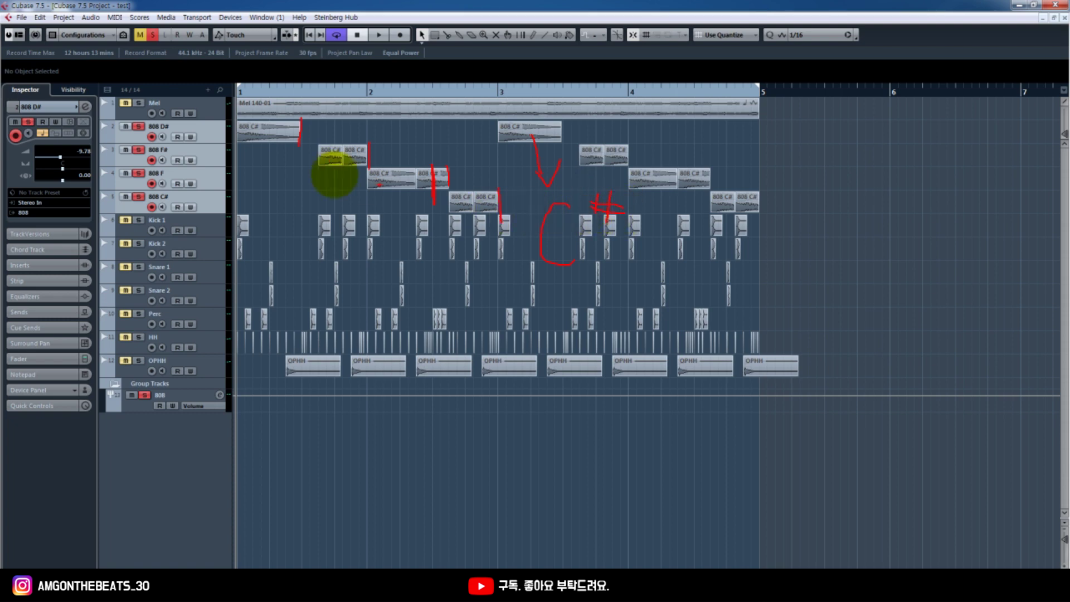
pyautogui.moveTo(554, 210)
pyautogui.mouseDown()
pyautogui.moveTo(492, 168)
pyautogui.moveTo(300, 137)
pyautogui.moveTo(322, 150)
pyautogui.moveTo(259, 116)
pyautogui.mouseUp()
pyautogui.press('Escape')
# - Examine the transpose values of the clips on the 808 D#, 808 F#, 808 F and 808 C# tracks
pyautogui.moveTo(266, 153); pyautogui.dragTo(255, 114)
pyautogui.click(261, 129)
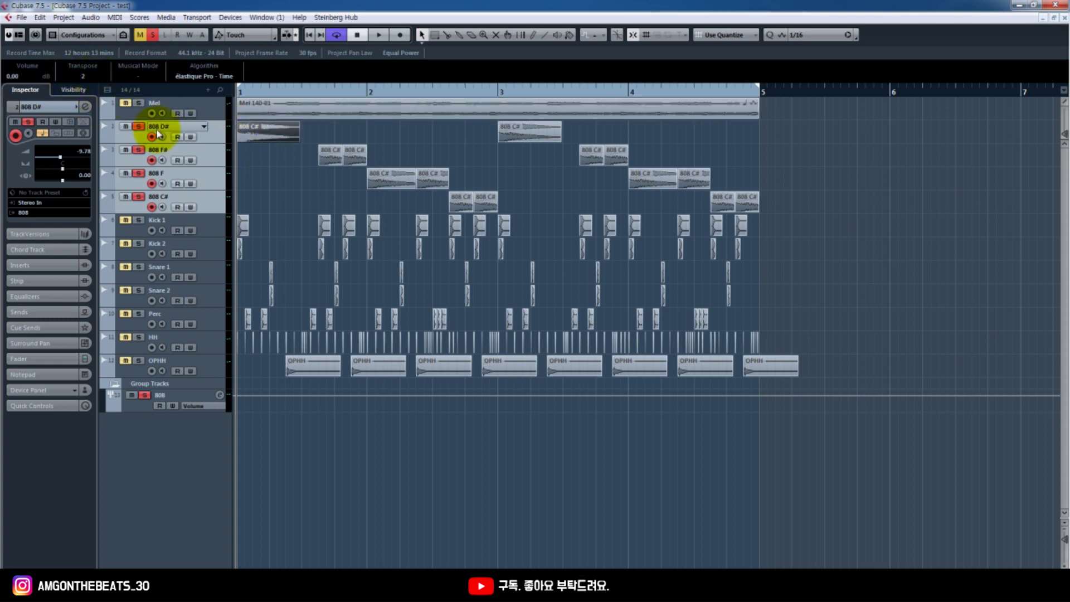
pyautogui.moveTo(284, 166); pyautogui.dragTo(358, 154)
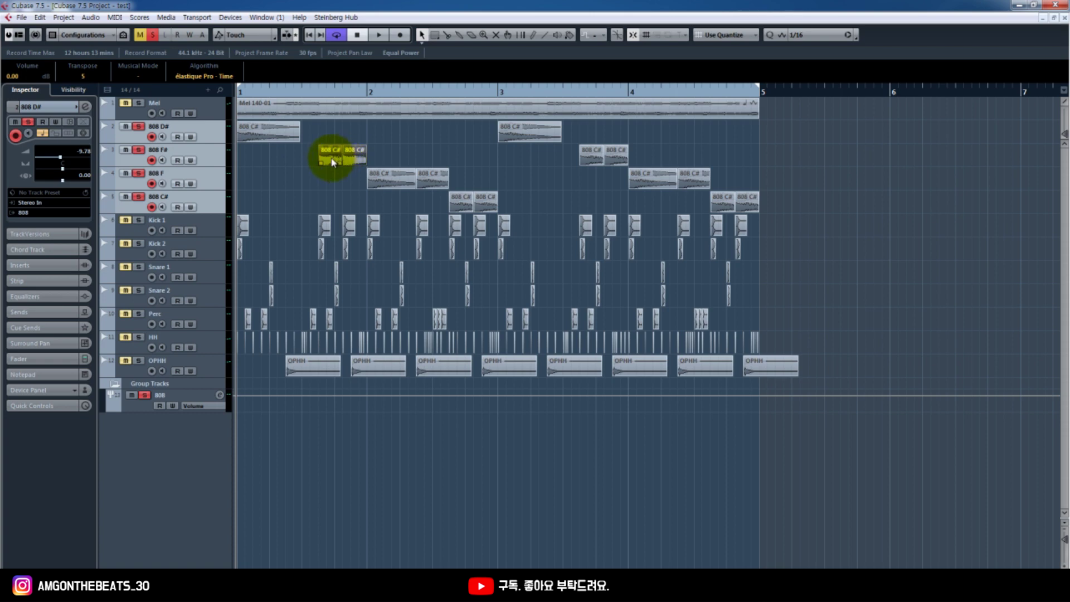
pyautogui.moveTo(309, 193); pyautogui.dragTo(422, 179)
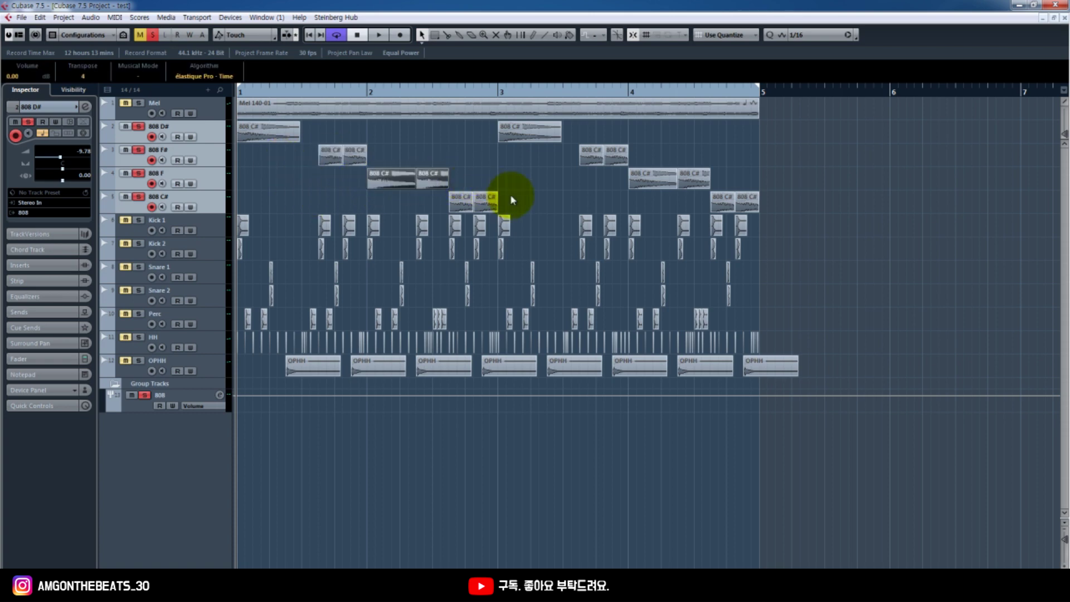
pyautogui.moveTo(511, 199); pyautogui.dragTo(436, 203)
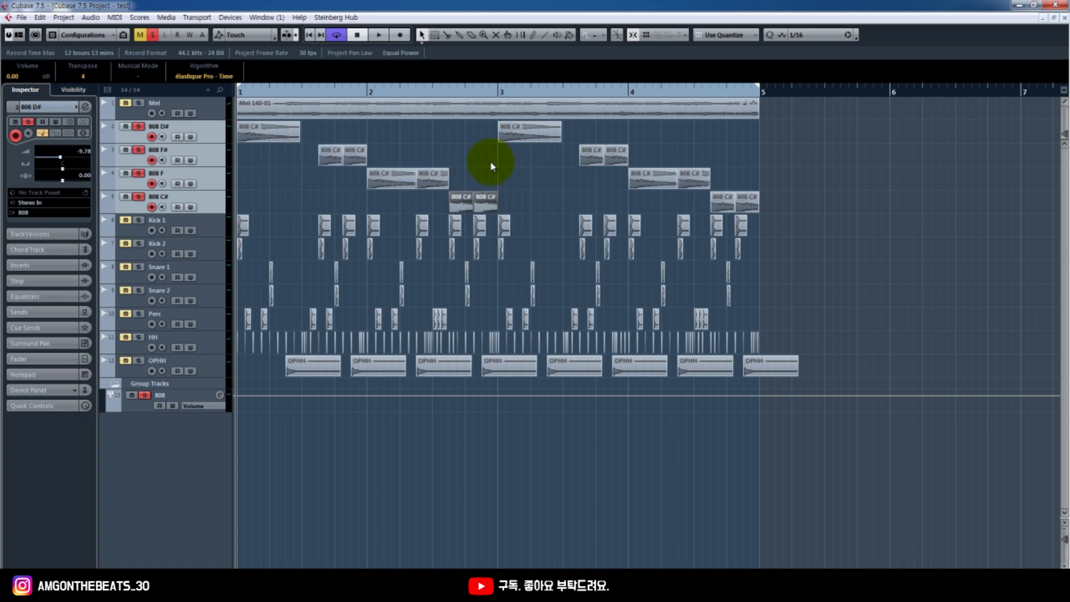
pyautogui.moveTo(480, 141); pyautogui.dragTo(157, 132)
pyautogui.click(778, 177)
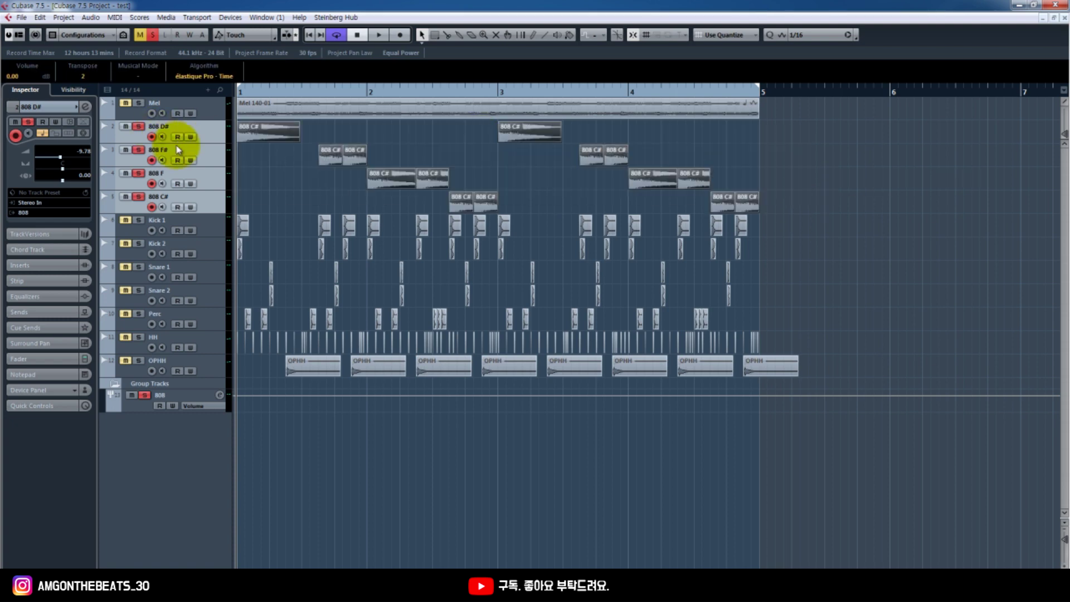
pyautogui.rightClick(280, 194)
pyautogui.click(255, 181)
# - Open the CamelCrusher insert of the 808 group track
pyautogui.click(137, 405)
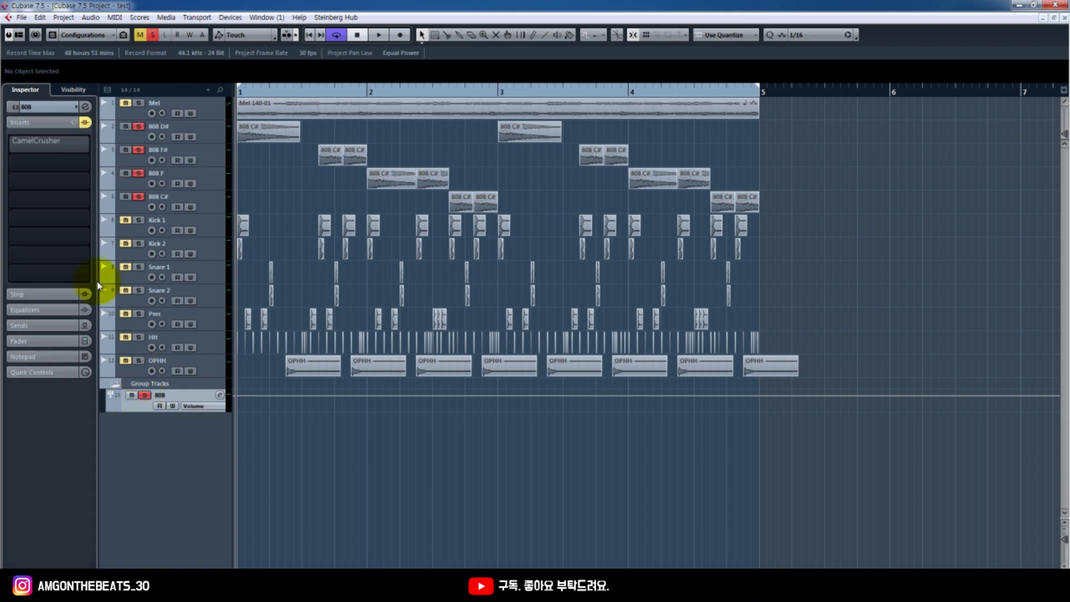
pyautogui.click(67, 149)
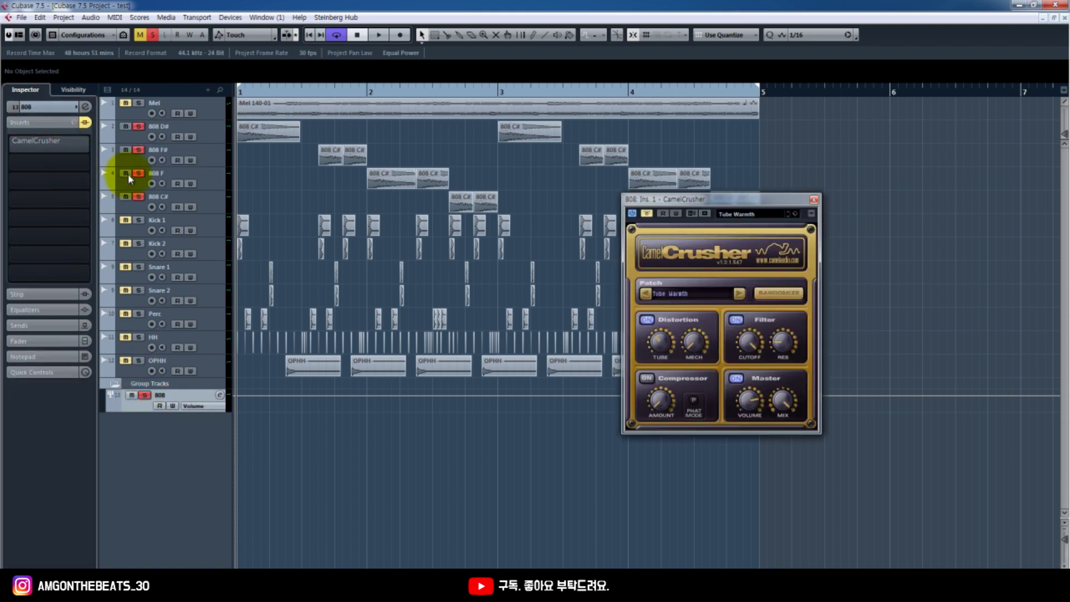
# - Sketch the signal path from the 808 tracks through the 808 group to CamelCrusher in red, and clear the drawing
pyautogui.click(214, 156)
pyautogui.click(217, 175)
pyautogui.click(218, 202)
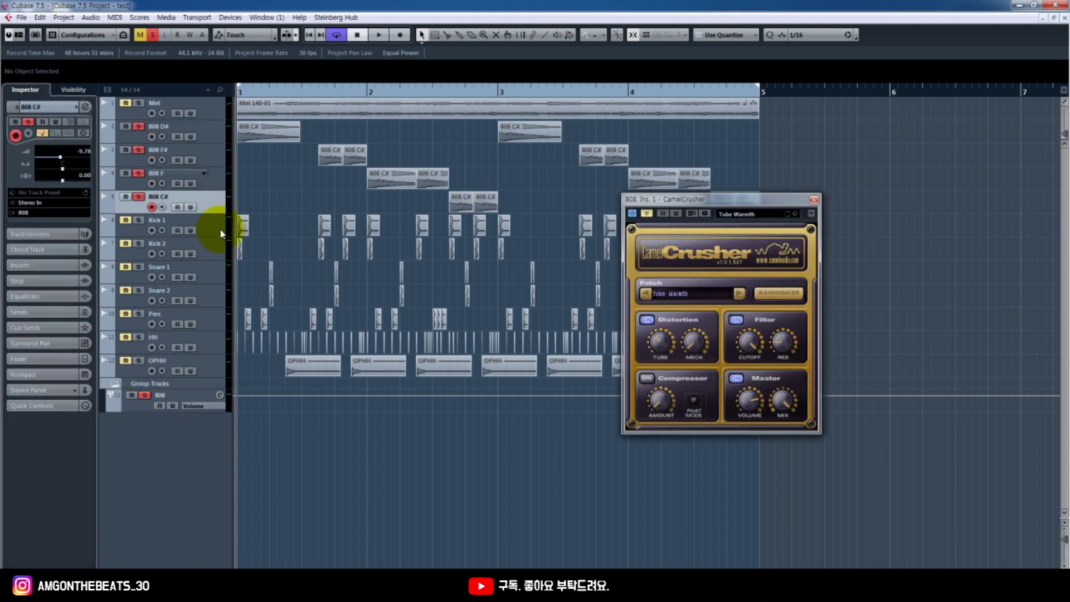
pyautogui.moveTo(167, 127)
pyautogui.mouseDown()
pyautogui.moveTo(139, 175)
pyautogui.moveTo(153, 196)
pyautogui.moveTo(190, 201)
pyautogui.moveTo(204, 160)
pyautogui.moveTo(201, 134)
pyautogui.moveTo(166, 122)
pyautogui.moveTo(197, 293)
pyautogui.moveTo(188, 368)
pyautogui.moveTo(162, 415)
pyautogui.moveTo(190, 409)
pyautogui.moveTo(136, 421)
pyautogui.moveTo(129, 397)
pyautogui.moveTo(152, 417)
pyautogui.moveTo(387, 428)
pyautogui.moveTo(533, 377)
pyautogui.moveTo(601, 377)
pyautogui.moveTo(584, 360)
pyautogui.moveTo(576, 408)
pyautogui.mouseUp()
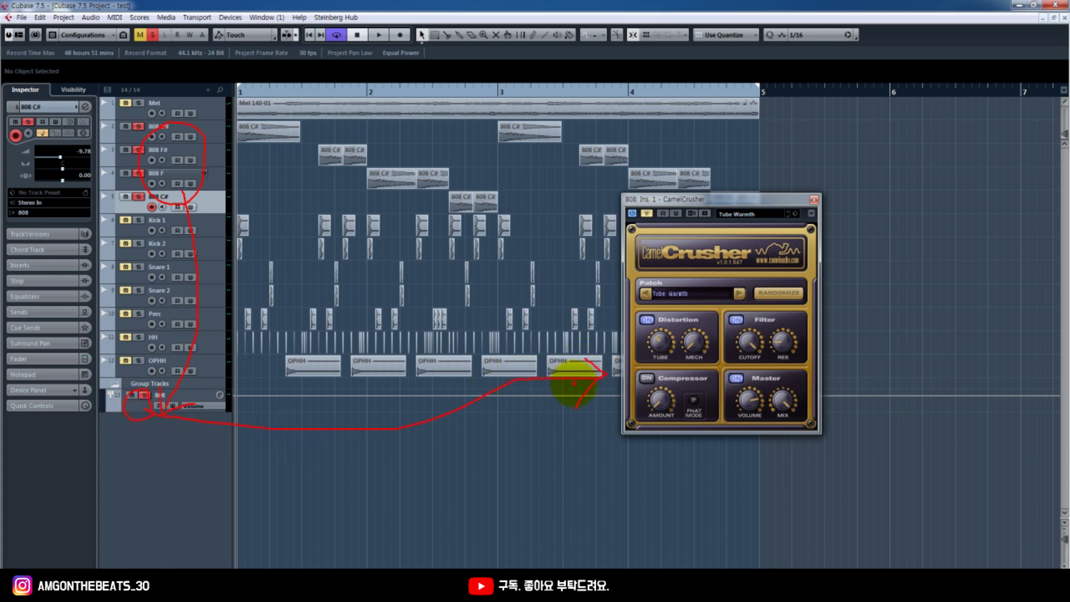
pyautogui.press('Escape')
# - Add one stereo group channel track without entering a track name
pyautogui.rightClick(180, 450)
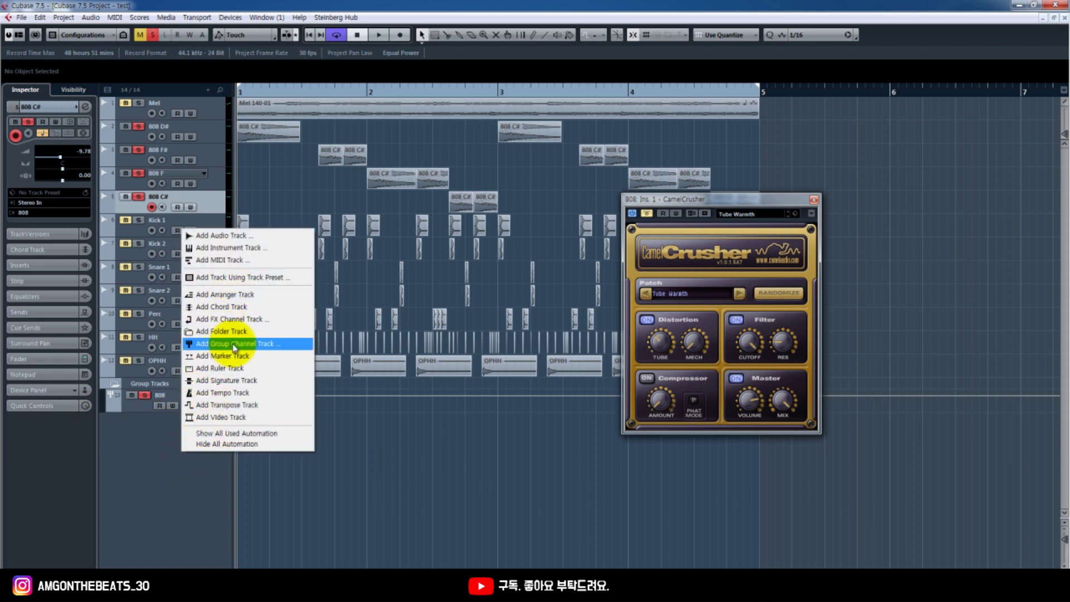
pyautogui.click(250, 345)
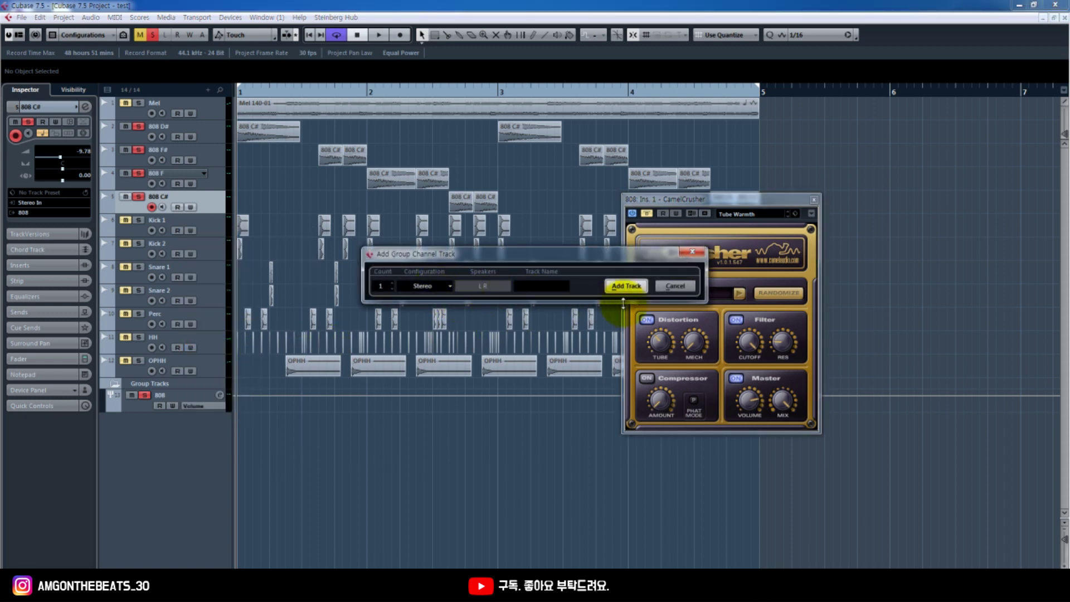
pyautogui.click(626, 286)
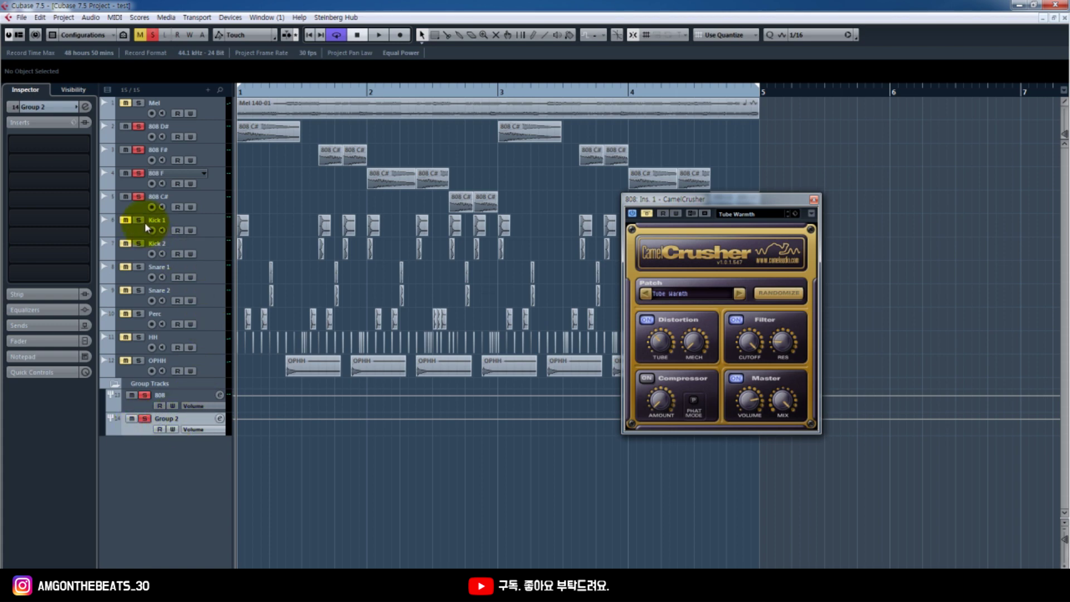
# - Route the output of the 808 C# track to the Group 2 channel
pyautogui.click(142, 202)
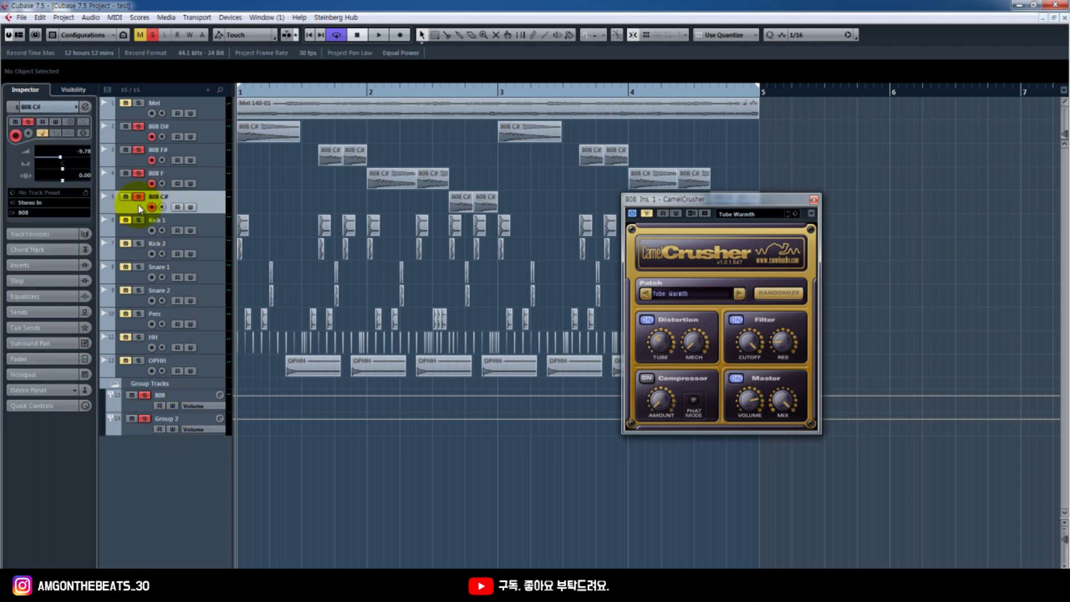
pyautogui.click(32, 211)
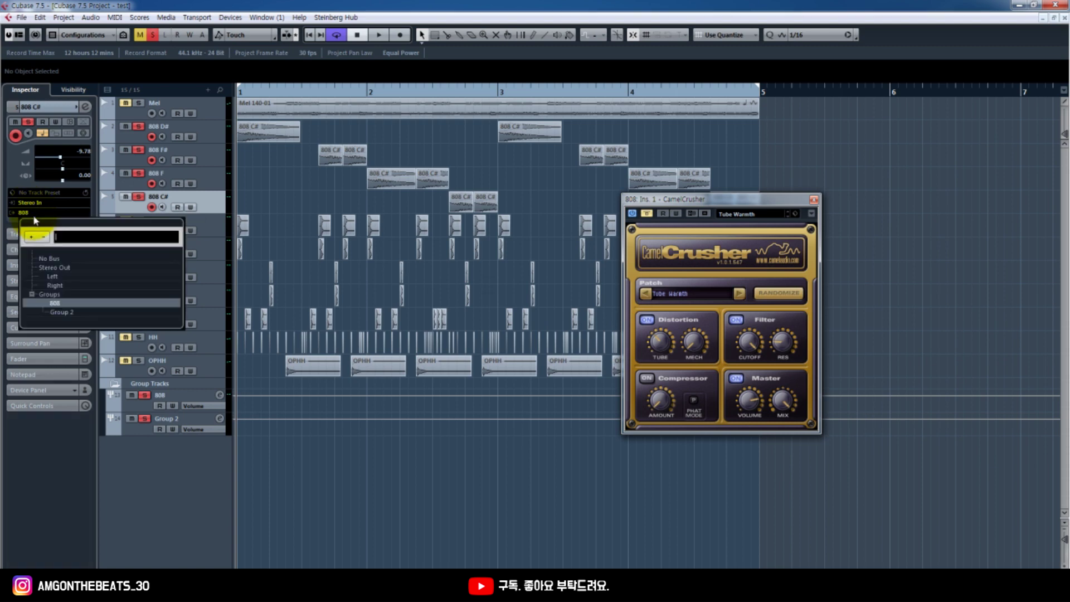
pyautogui.click(66, 315)
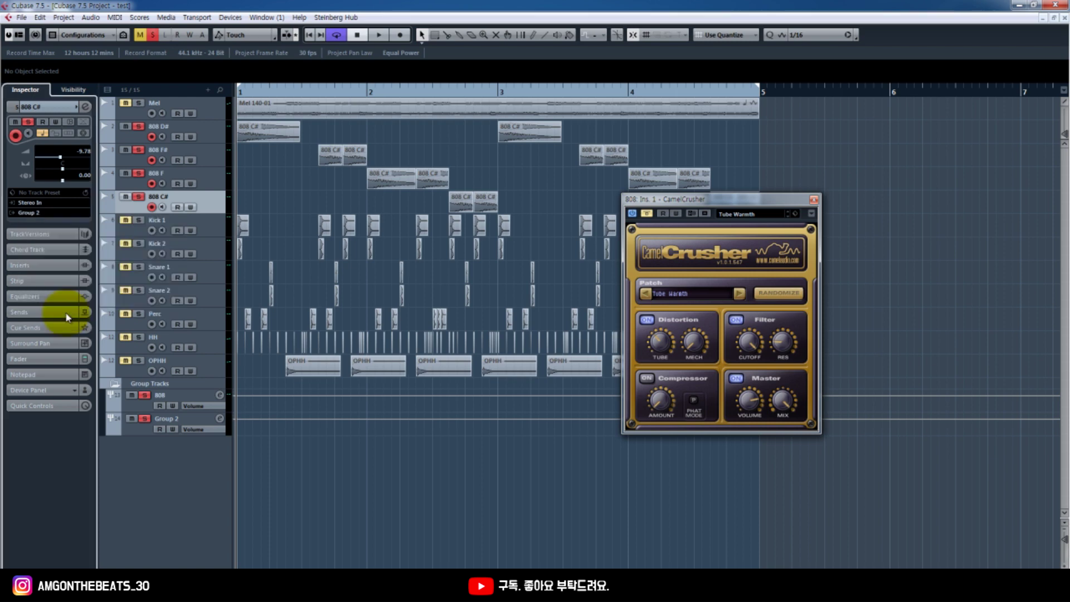
# - Route the 808 C# track back to the 808 group and delete the Group 2 track
pyautogui.click(155, 36)
pyautogui.click(144, 418)
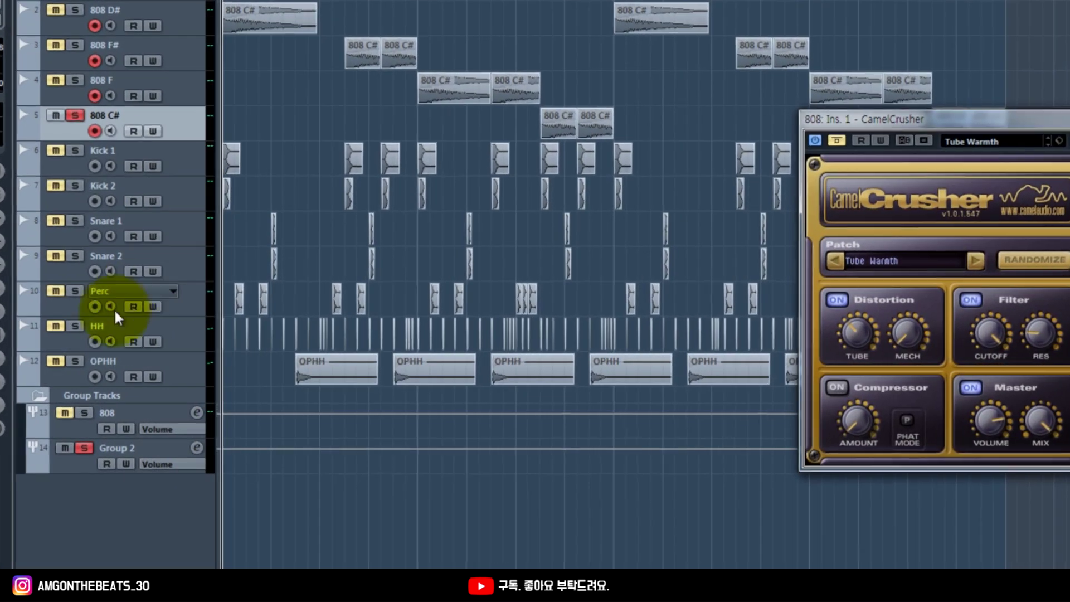
pyautogui.click(81, 447)
pyautogui.click(3, 134)
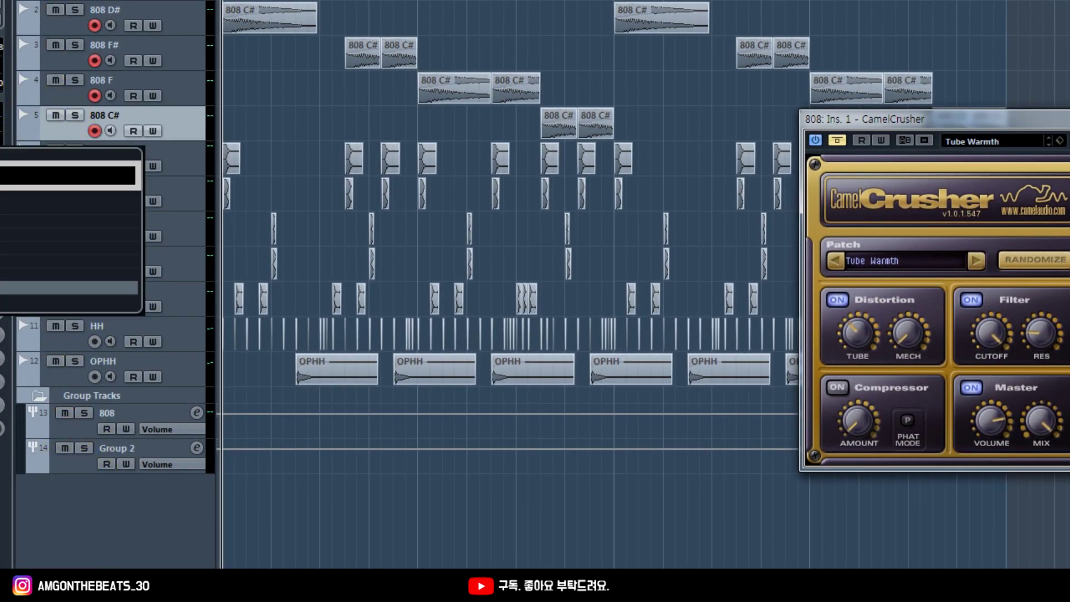
pyautogui.click(66, 58)
pyautogui.click(79, 429)
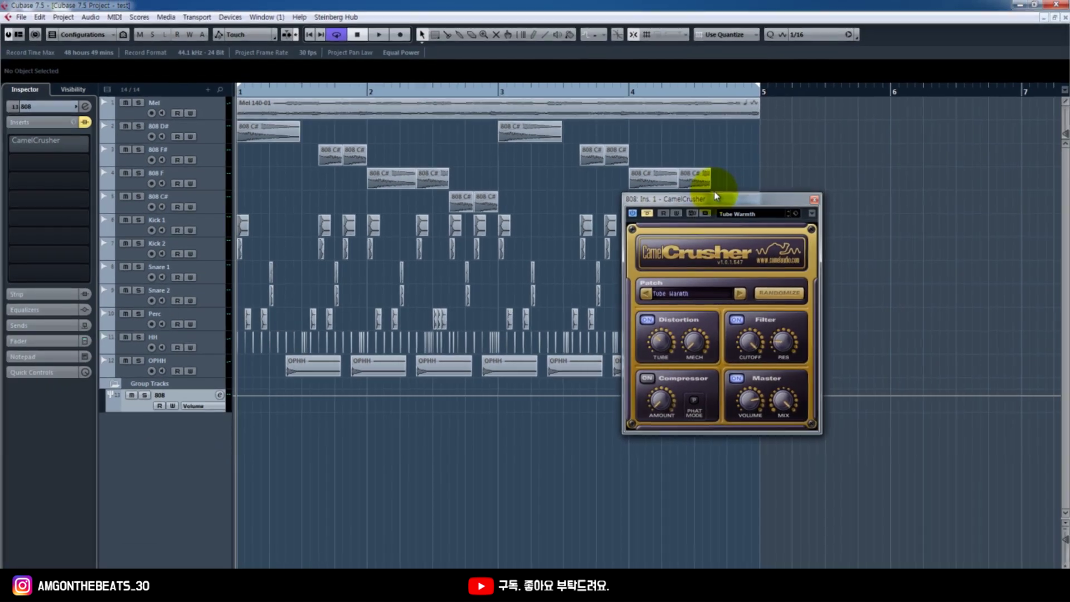
# - Sketch a red line linking the 808 group track with the 808 tracks above, and clear the drawing
pyautogui.moveTo(716, 196); pyautogui.dragTo(632, 205)
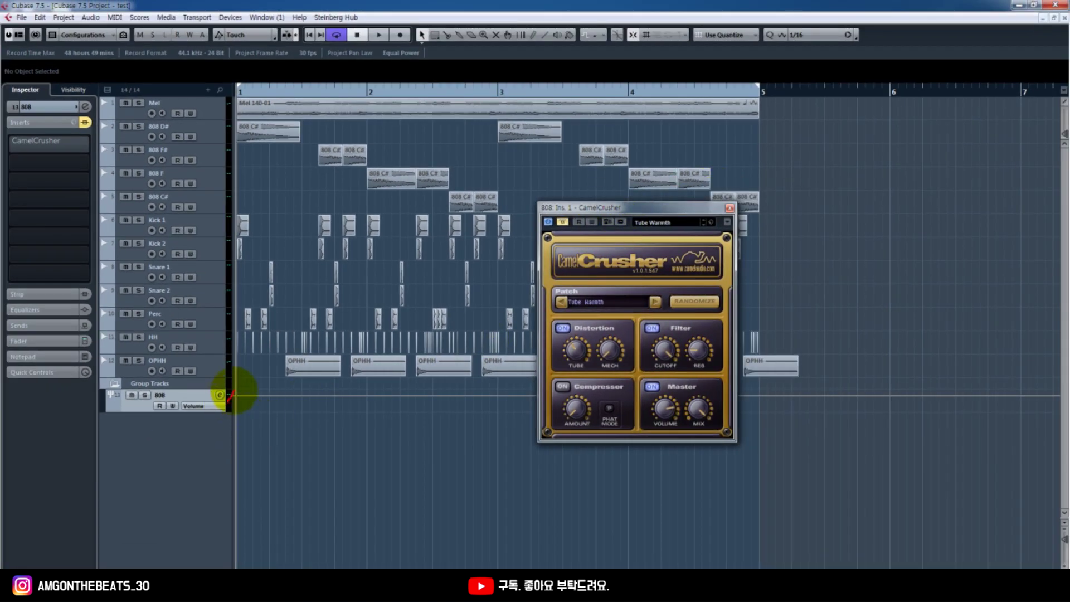
pyautogui.moveTo(229, 393)
pyautogui.mouseDown()
pyautogui.moveTo(257, 312)
pyautogui.moveTo(242, 243)
pyautogui.moveTo(213, 199)
pyautogui.mouseUp()
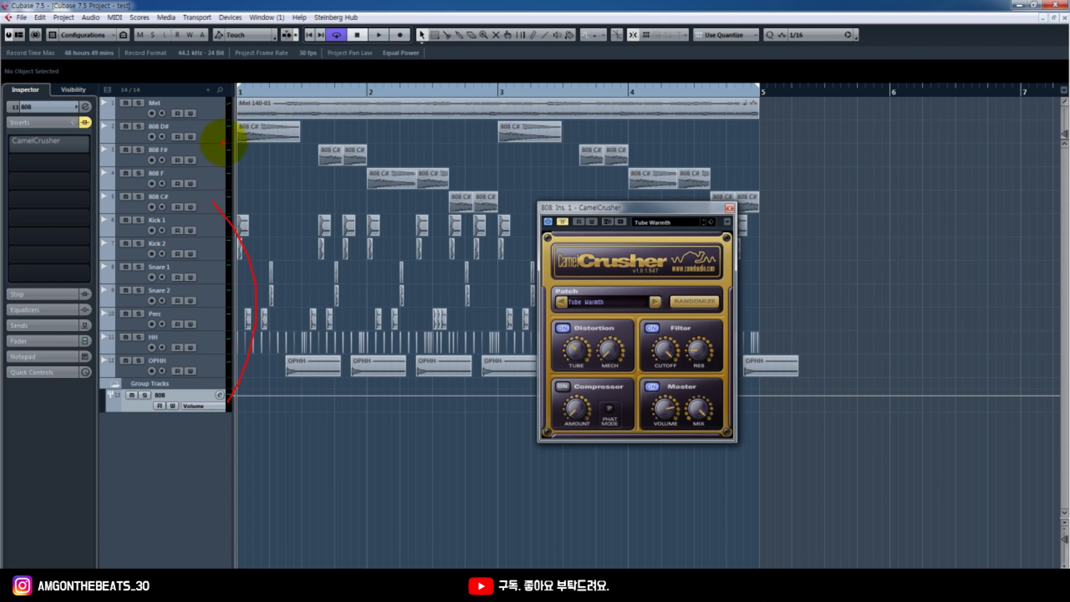
pyautogui.rightClick(432, 516)
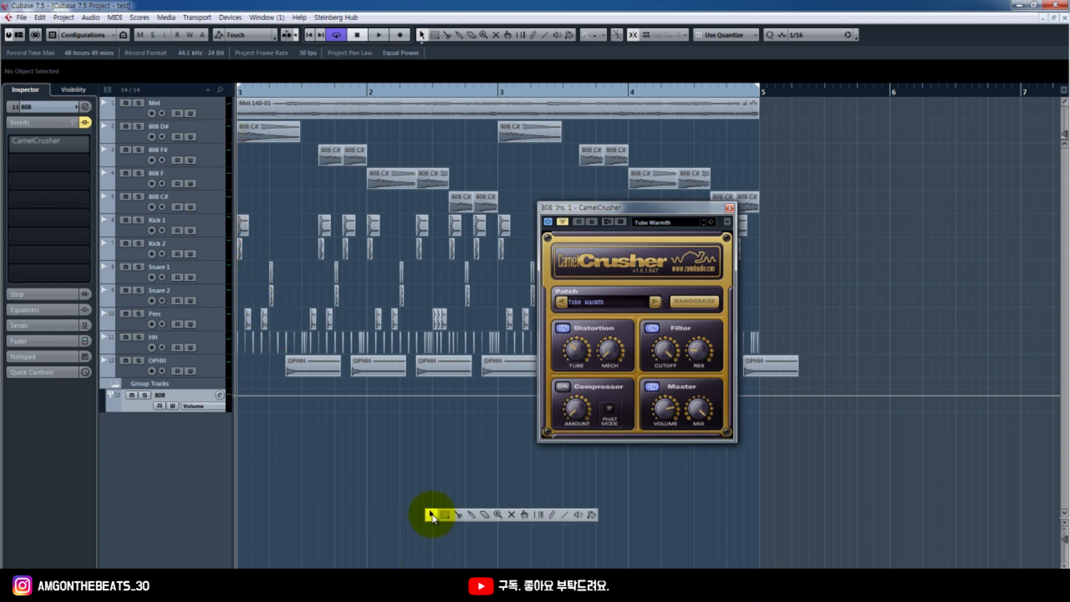
pyautogui.click(432, 514)
# - Solo the 808 group track and play it back with CamelCrusher bypassed
pyautogui.click(561, 208)
pyautogui.moveTo(566, 212); pyautogui.dragTo(517, 312)
pyautogui.click(587, 265)
pyautogui.click(144, 395)
pyautogui.press('space')
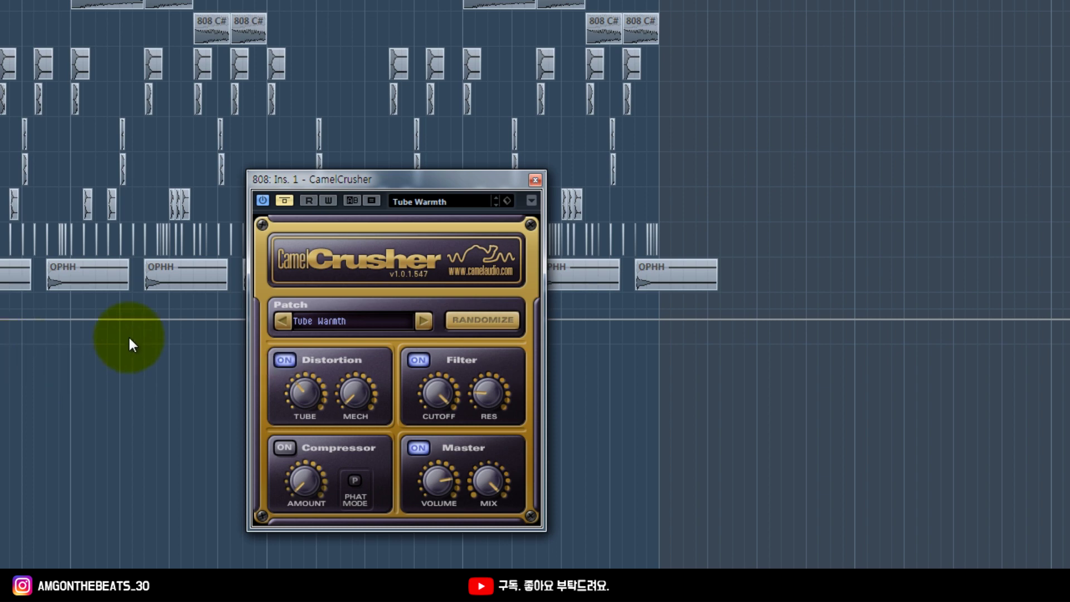
# - Reposition the CamelCrusher window over the arrangement and take the plug-in out of bypass
pyautogui.press('g')
pyautogui.press('g')
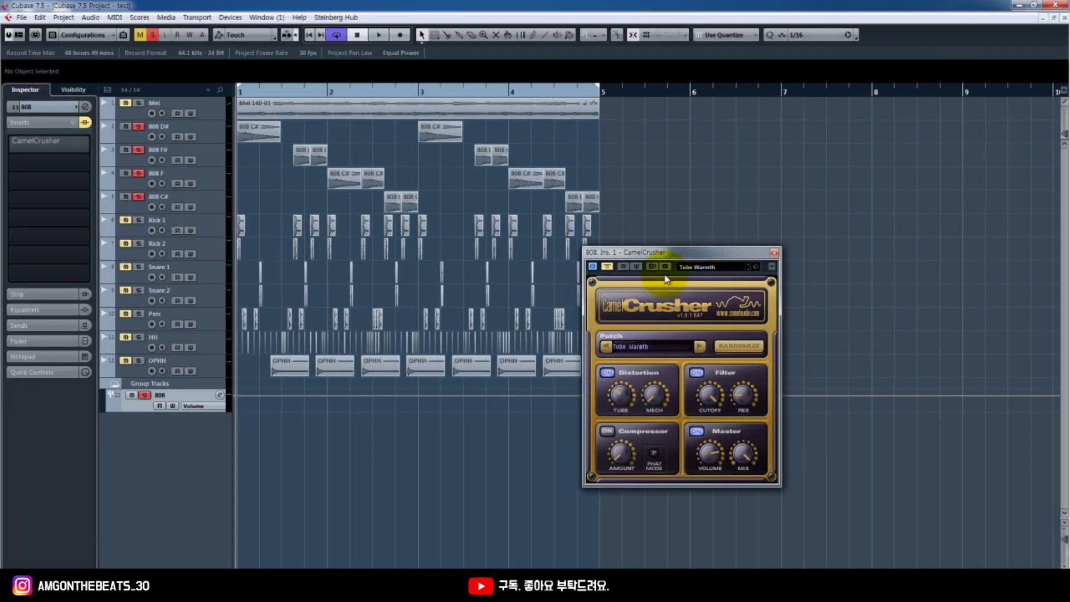
pyautogui.moveTo(616, 252); pyautogui.dragTo(573, 170)
pyautogui.click(593, 285)
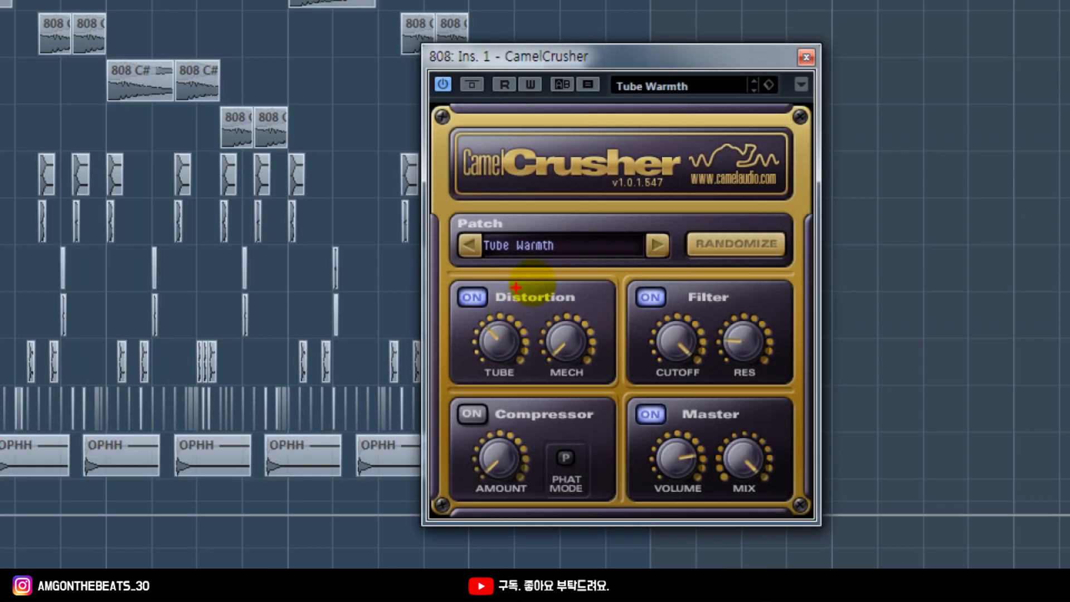
# - Circle CamelCrusher's Distortion, Compressor, Filter and Master sections in red, and clear the drawing
pyautogui.moveTo(519, 271)
pyautogui.mouseDown()
pyautogui.moveTo(445, 300)
pyautogui.moveTo(589, 399)
pyautogui.moveTo(485, 232)
pyautogui.mouseUp()
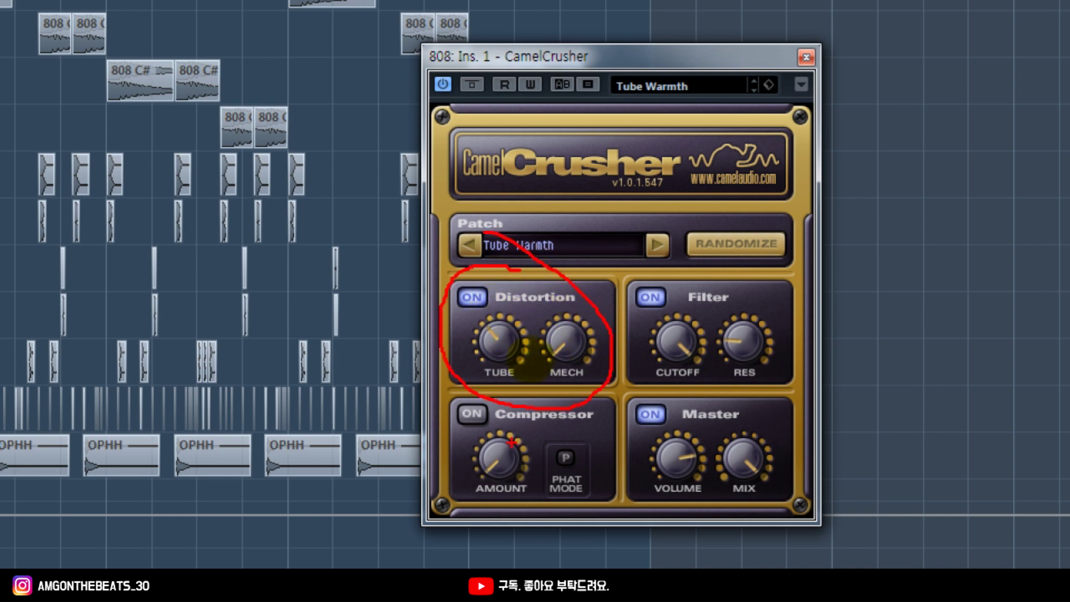
pyautogui.moveTo(524, 387)
pyautogui.mouseDown()
pyautogui.moveTo(509, 384)
pyautogui.moveTo(580, 497)
pyautogui.moveTo(473, 358)
pyautogui.mouseUp()
pyautogui.moveTo(676, 271)
pyautogui.mouseDown()
pyautogui.moveTo(644, 308)
pyautogui.moveTo(782, 374)
pyautogui.moveTo(787, 265)
pyautogui.moveTo(660, 259)
pyautogui.mouseUp()
pyautogui.moveTo(702, 387)
pyautogui.mouseDown()
pyautogui.moveTo(636, 434)
pyautogui.moveTo(703, 530)
pyautogui.moveTo(776, 490)
pyautogui.moveTo(738, 405)
pyautogui.moveTo(688, 385)
pyautogui.mouseUp()
pyautogui.moveTo(819, 379)
pyautogui.mouseDown()
pyautogui.moveTo(672, 375)
pyautogui.moveTo(609, 389)
pyautogui.moveTo(583, 526)
pyautogui.moveTo(480, 519)
pyautogui.moveTo(425, 431)
pyautogui.moveTo(425, 325)
pyautogui.moveTo(506, 250)
pyautogui.moveTo(627, 245)
pyautogui.moveTo(673, 249)
pyautogui.moveTo(802, 357)
pyautogui.mouseUp()
pyautogui.press('Escape')
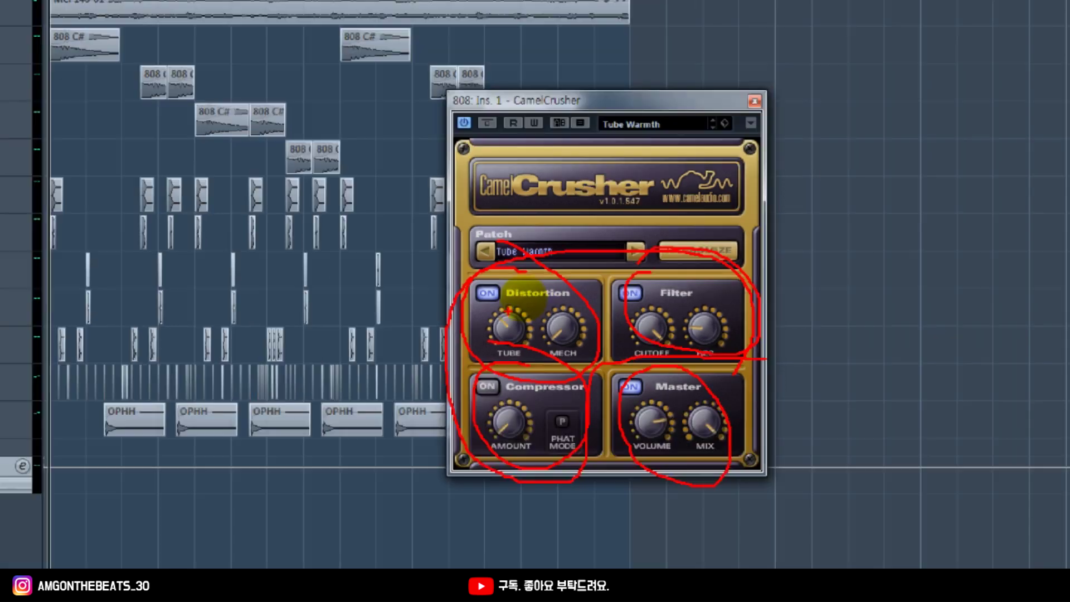
# - Load the Annihilate preset in CamelCrusher and play back the soloed 808 group
pyautogui.click(587, 224)
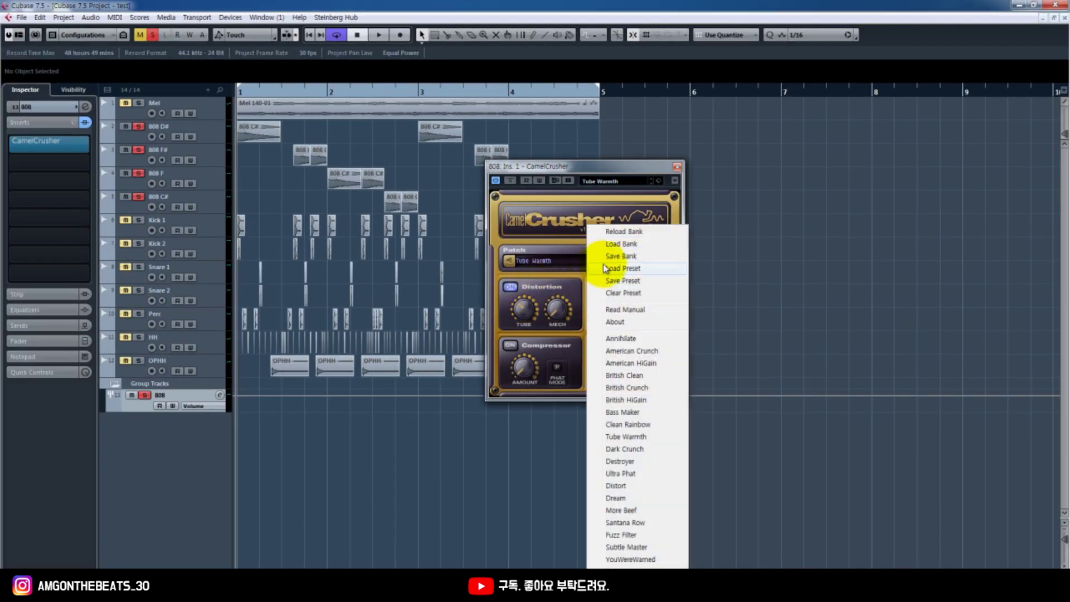
pyautogui.click(641, 338)
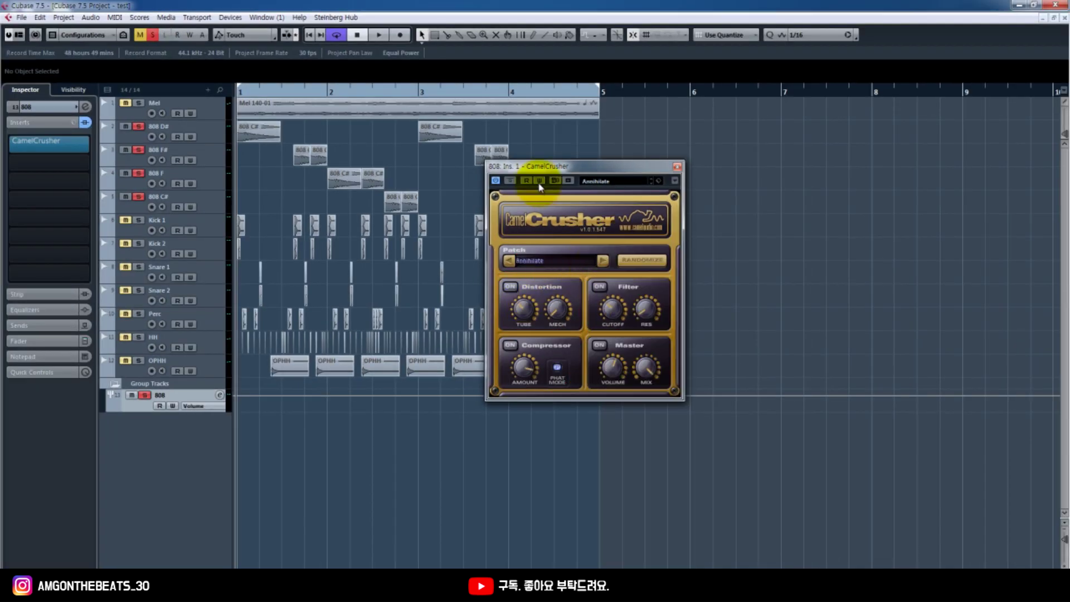
pyautogui.moveTo(536, 182); pyautogui.dragTo(586, 188)
pyautogui.press('space')
# - Switch on CamelCrusher's Distortion section and raise Tube and Mech to maximum during playback
pyautogui.press('space')
pyautogui.press('space')
pyautogui.press('space')
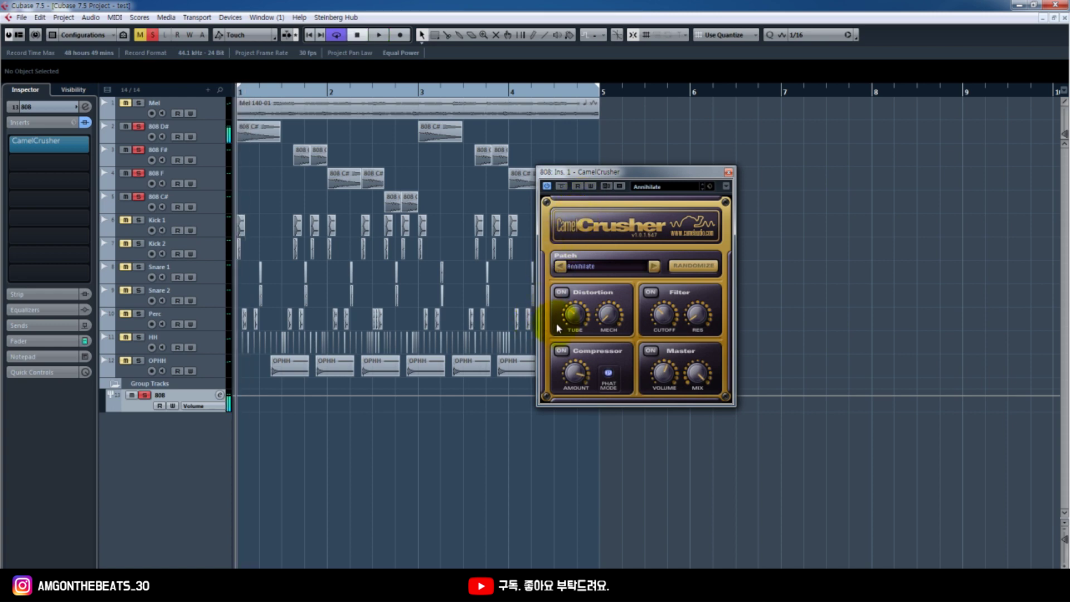
pyautogui.press('space')
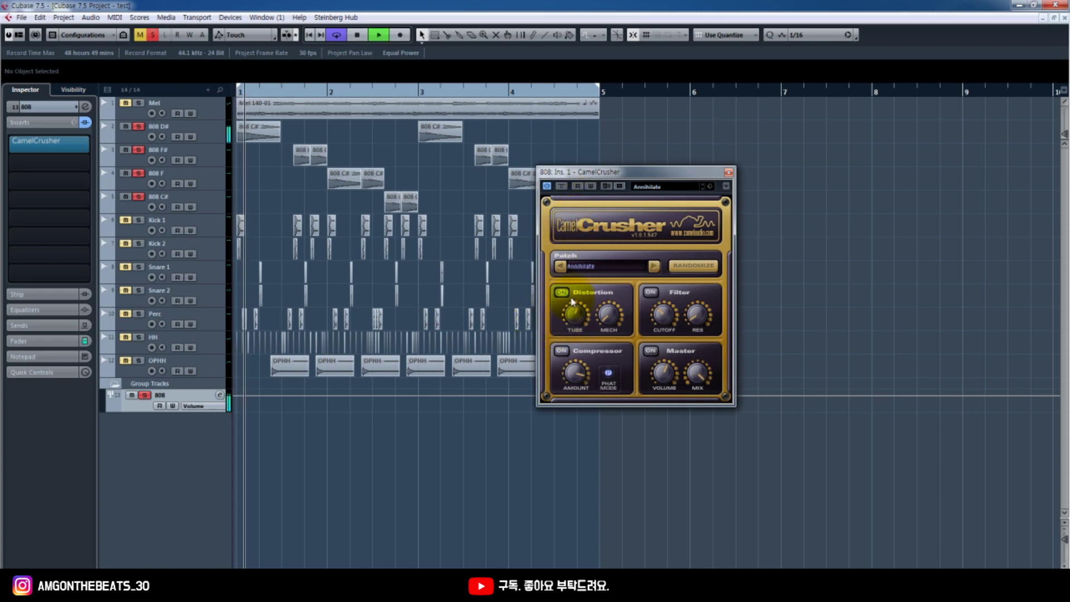
pyautogui.press('space')
pyautogui.moveTo(571, 272); pyautogui.dragTo(572, 239)
# - Play the 808 group and toggle CamelCrusher's bypass to compare the clean and distorted sound
pyautogui.press('space')
pyautogui.press('space')
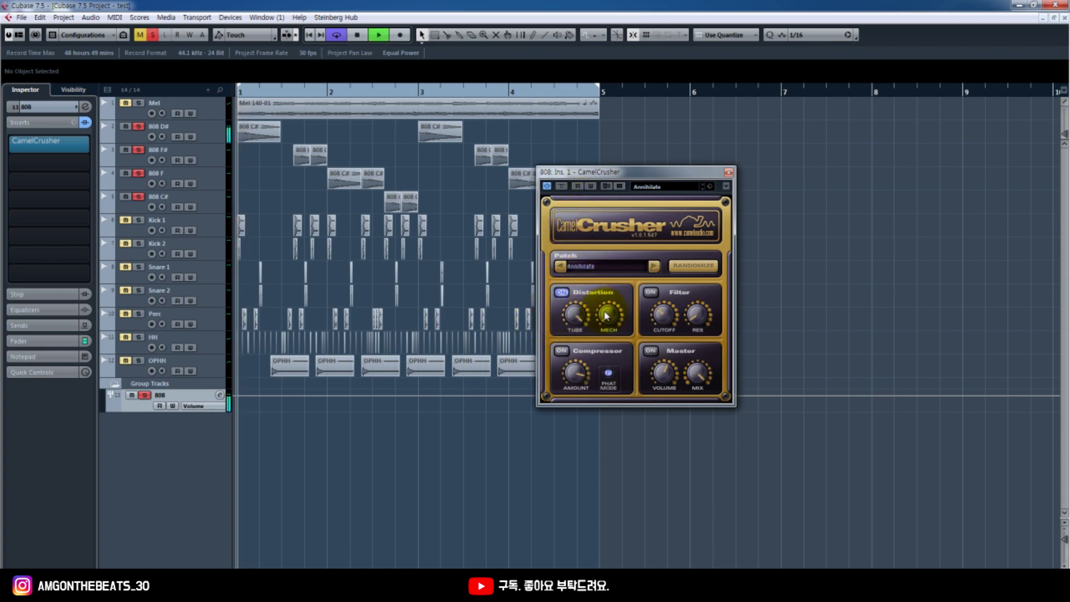
pyautogui.moveTo(606, 312); pyautogui.dragTo(605, 185)
pyautogui.press('space')
pyautogui.press('space')
pyautogui.press('space')
pyautogui.press('space')
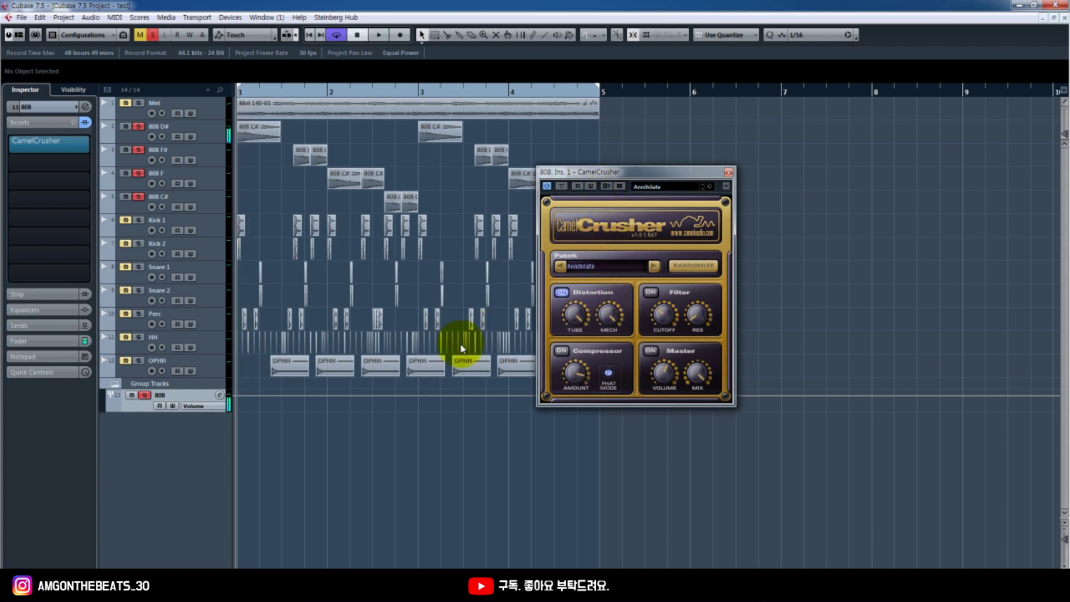
pyautogui.click(562, 187)
pyautogui.click(562, 188)
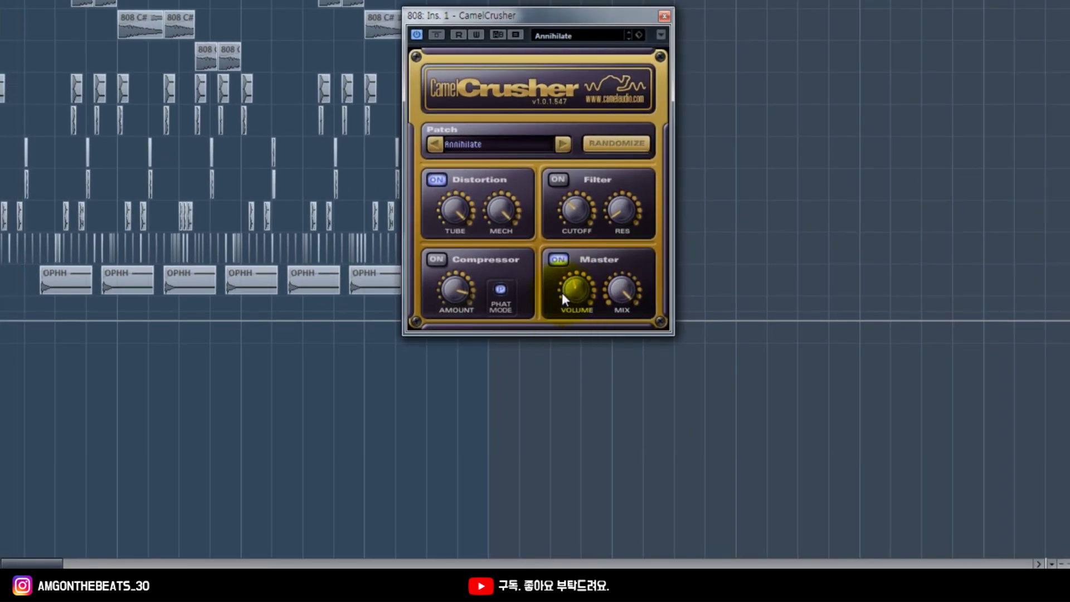
# - Lower the Distortion section's Tube amount to roughly a quarter
pyautogui.moveTo(458, 214); pyautogui.dragTo(455, 365)
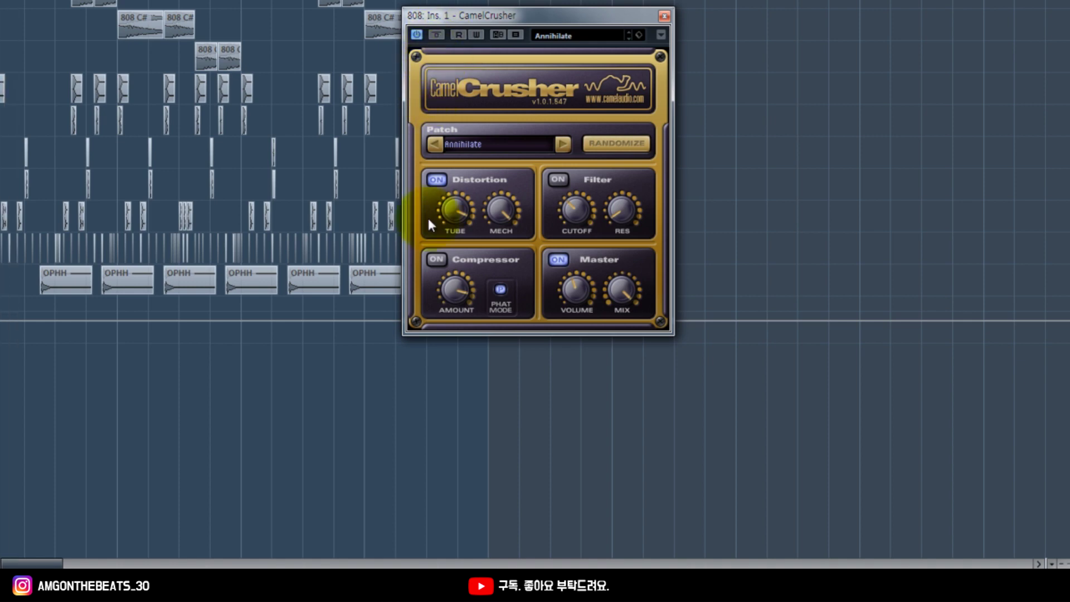
pyautogui.moveTo(460, 221); pyautogui.dragTo(464, 289)
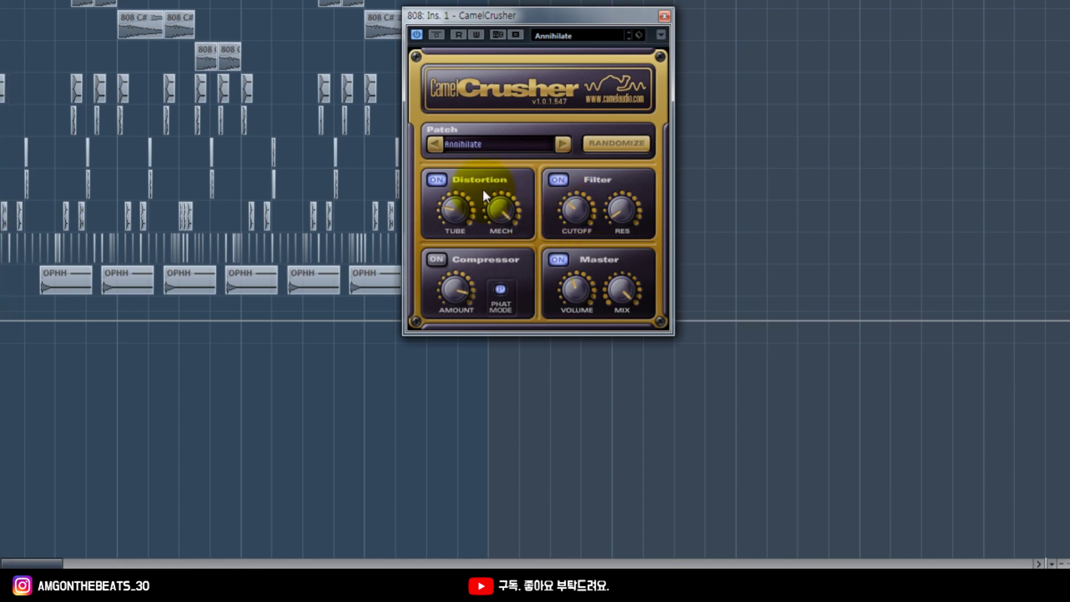
# - With Distortion off, sweep the Filter's Cutoff between both extremes, raise the Master Volume, and bring Cutoff back to about two thirds
pyautogui.click(437, 180)
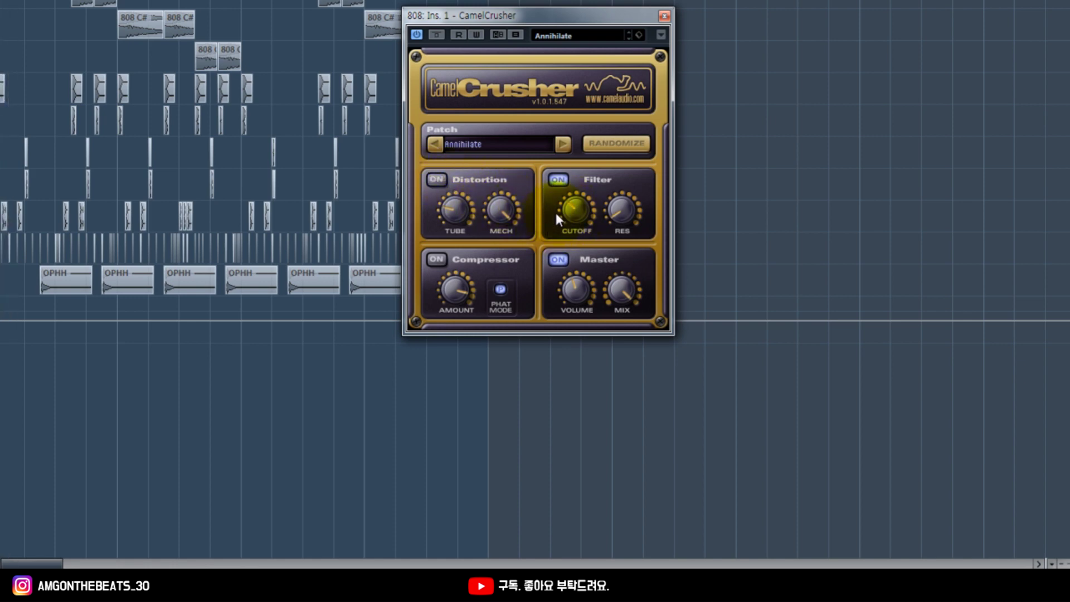
pyautogui.moveTo(572, 215); pyautogui.dragTo(563, 100)
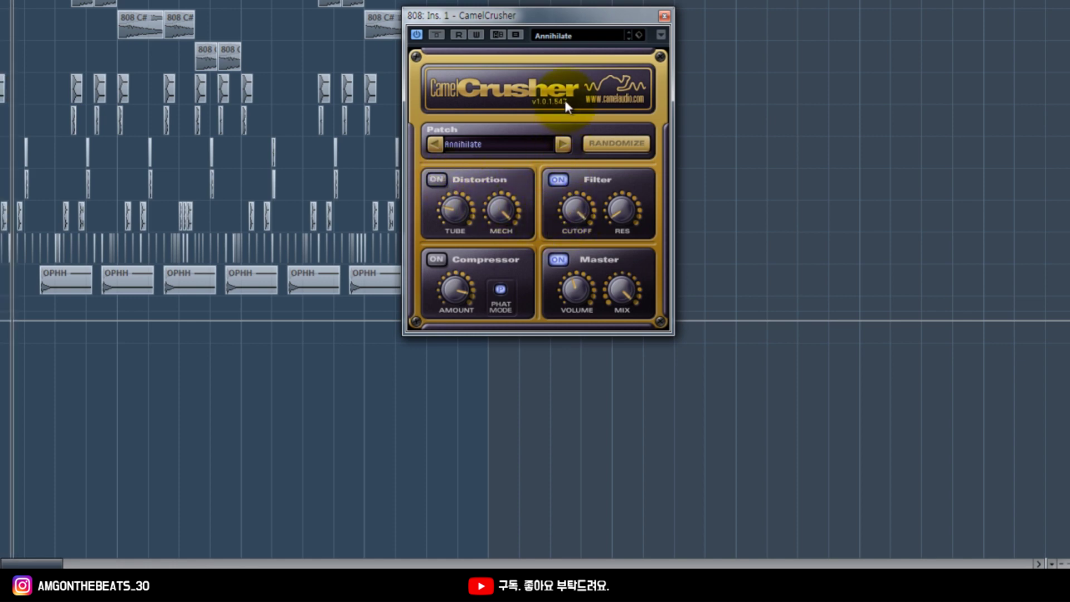
pyautogui.moveTo(577, 209); pyautogui.dragTo(567, 372)
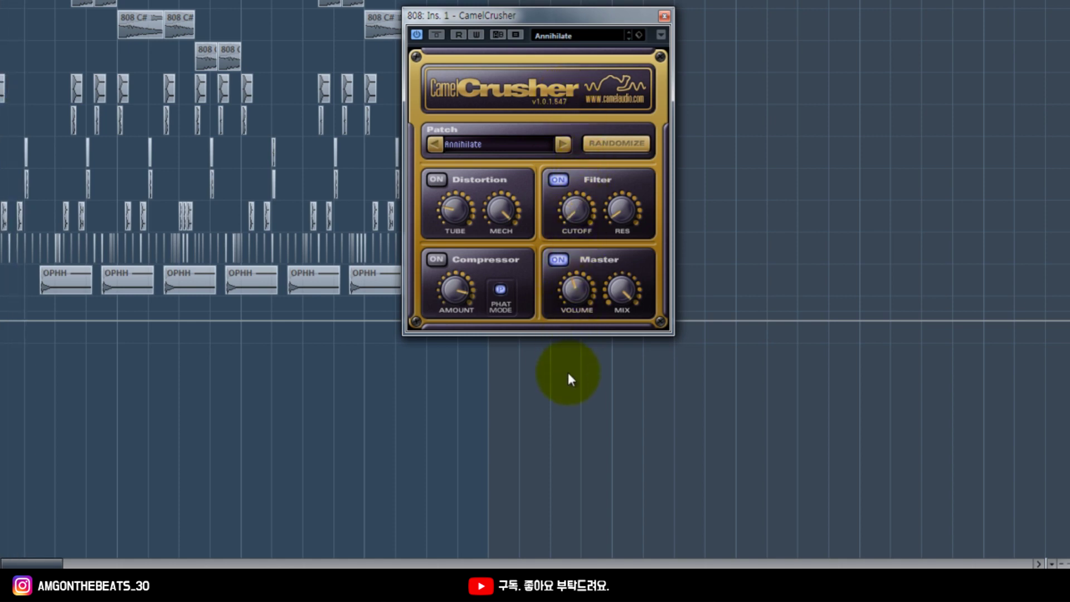
pyautogui.moveTo(574, 278); pyautogui.dragTo(557, 212)
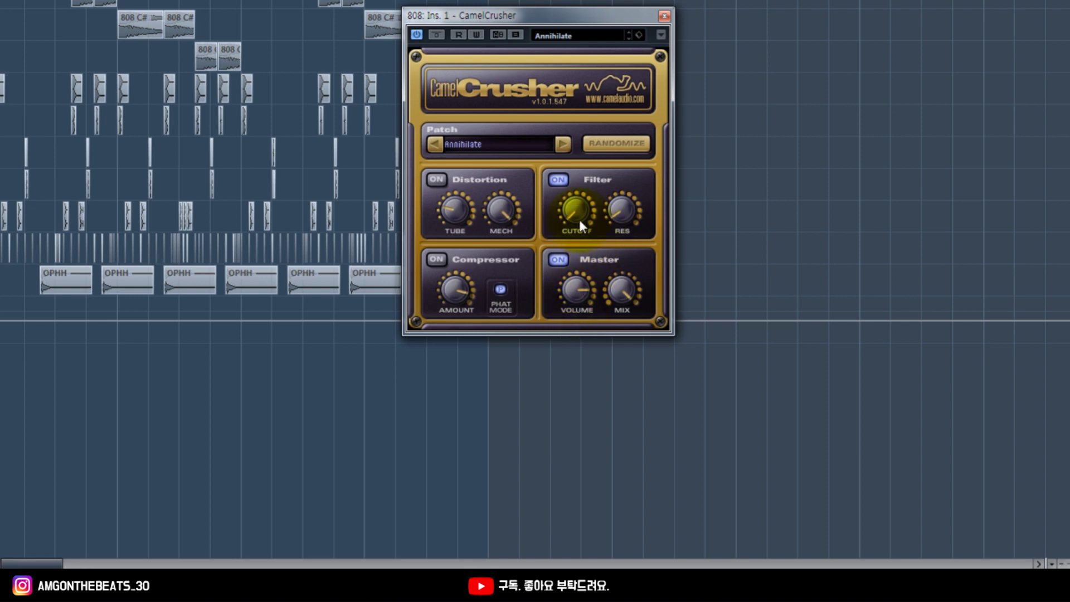
pyautogui.moveTo(579, 225); pyautogui.dragTo(563, 166)
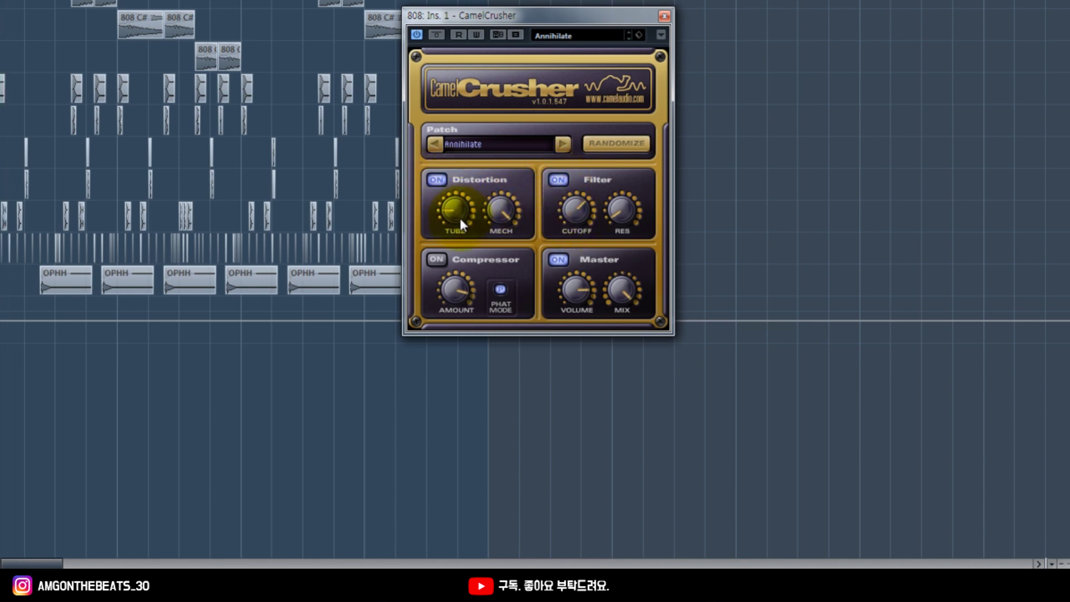
# - Lower the Master Volume to slightly above halfway and toggle the Filter and Distortion sections to compare them, leaving both on
pyautogui.moveTo(553, 279); pyautogui.dragTo(583, 342)
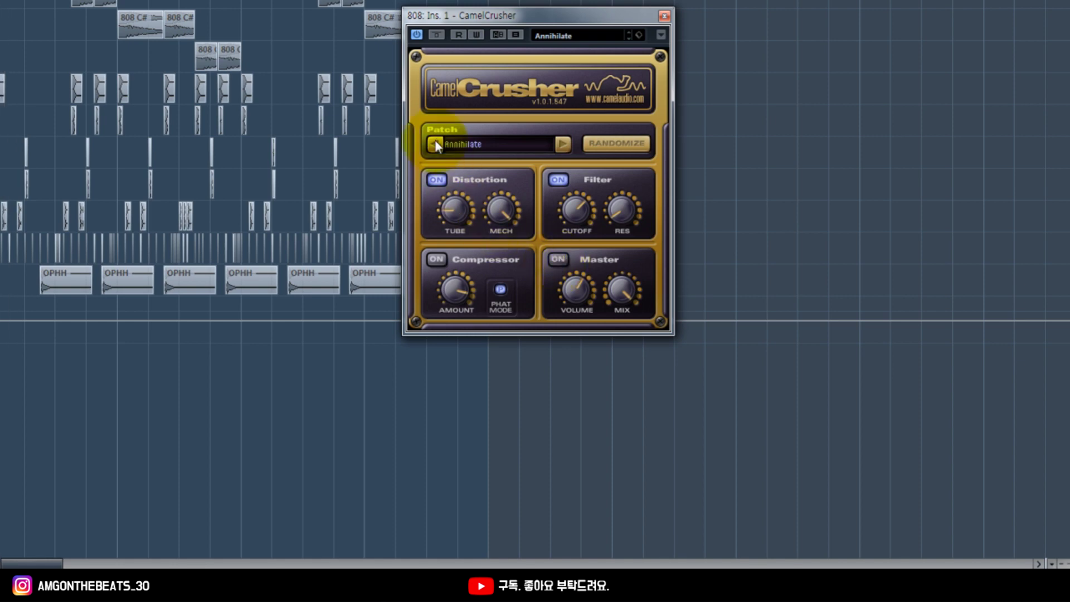
pyautogui.click(557, 180)
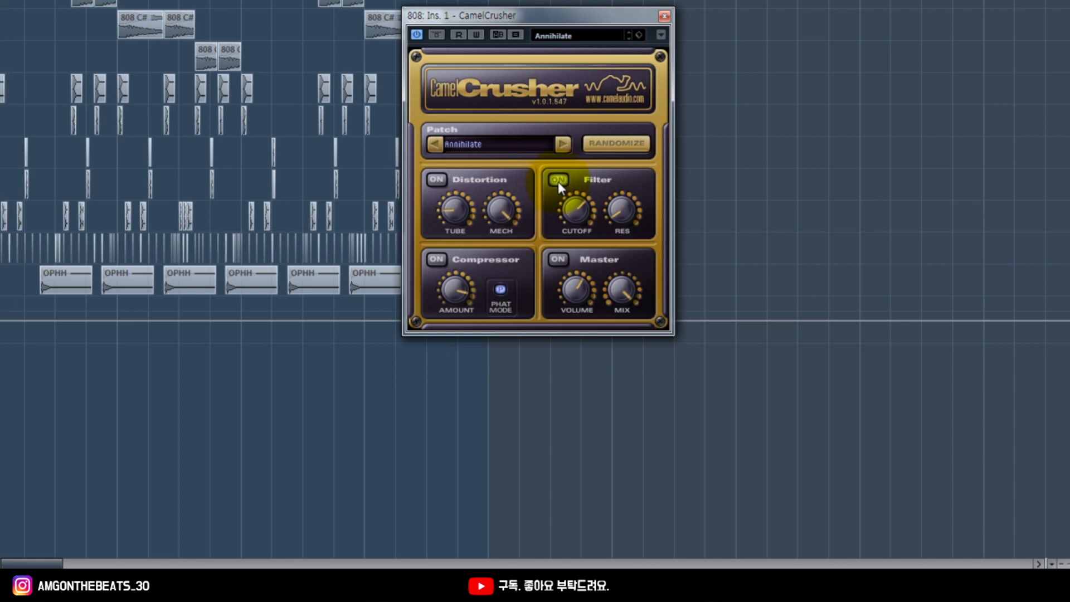
pyautogui.click(437, 180)
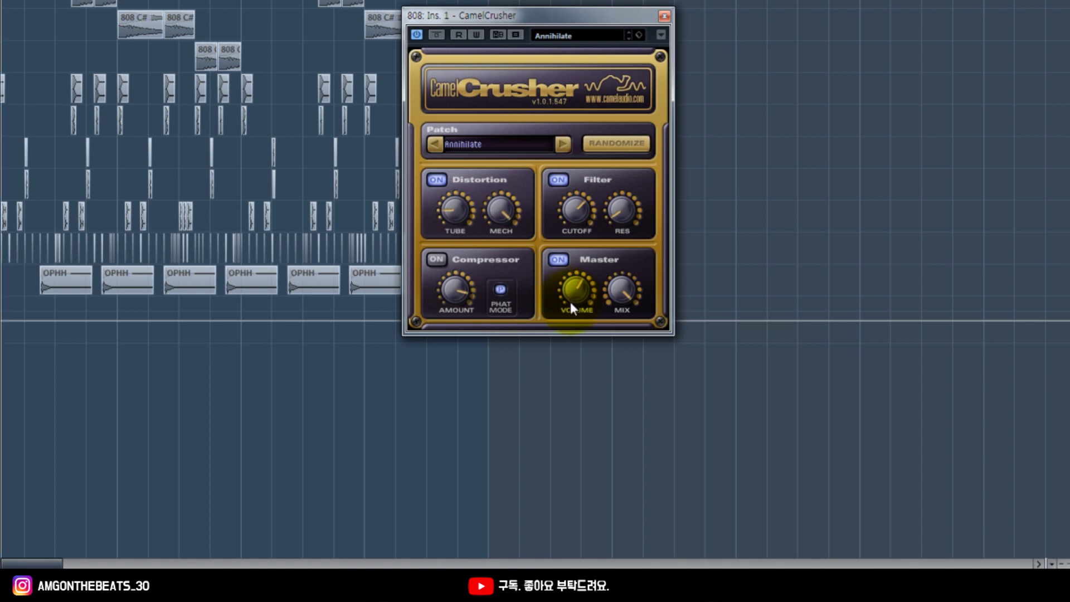
# - Set the Master section's Mix to minimum and Volume to maximum, and bypass CamelCrusher for comparison
pyautogui.moveTo(614, 338); pyautogui.dragTo(615, 356)
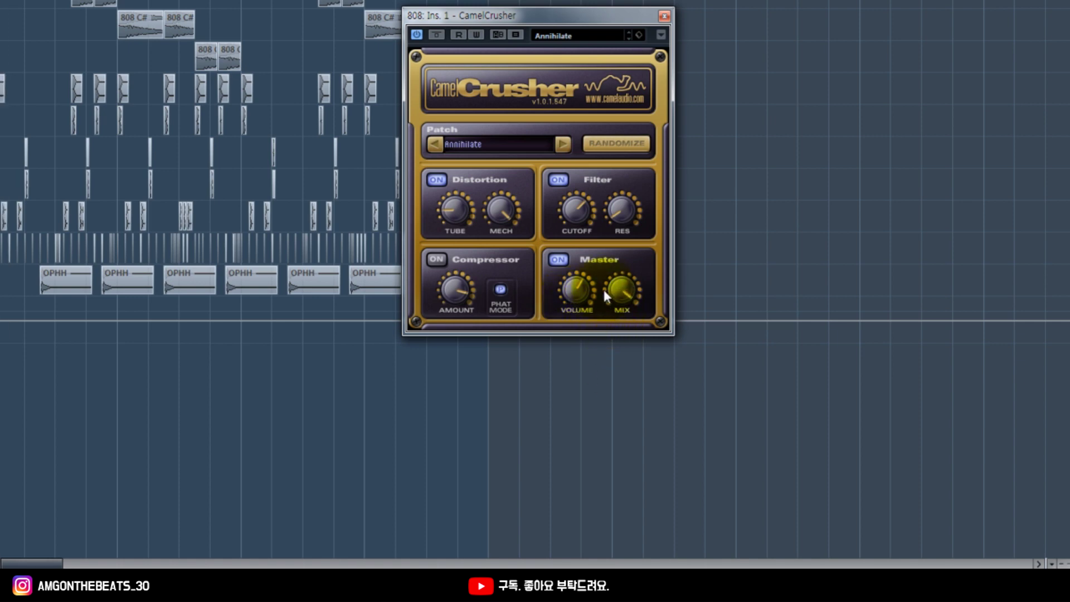
pyautogui.moveTo(613, 320); pyautogui.dragTo(598, 520)
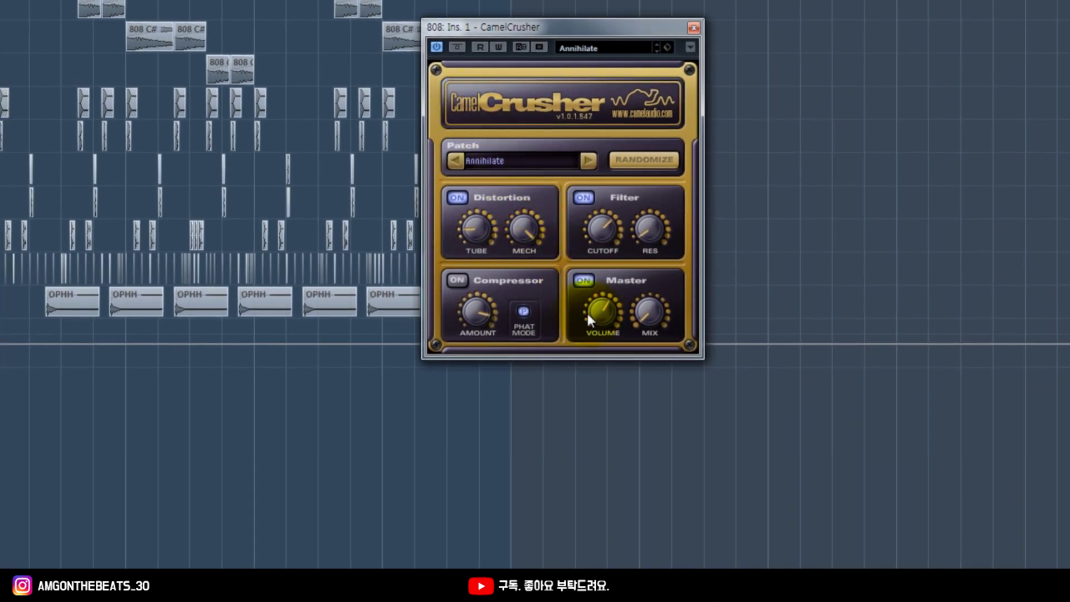
pyautogui.moveTo(594, 324); pyautogui.dragTo(593, 280)
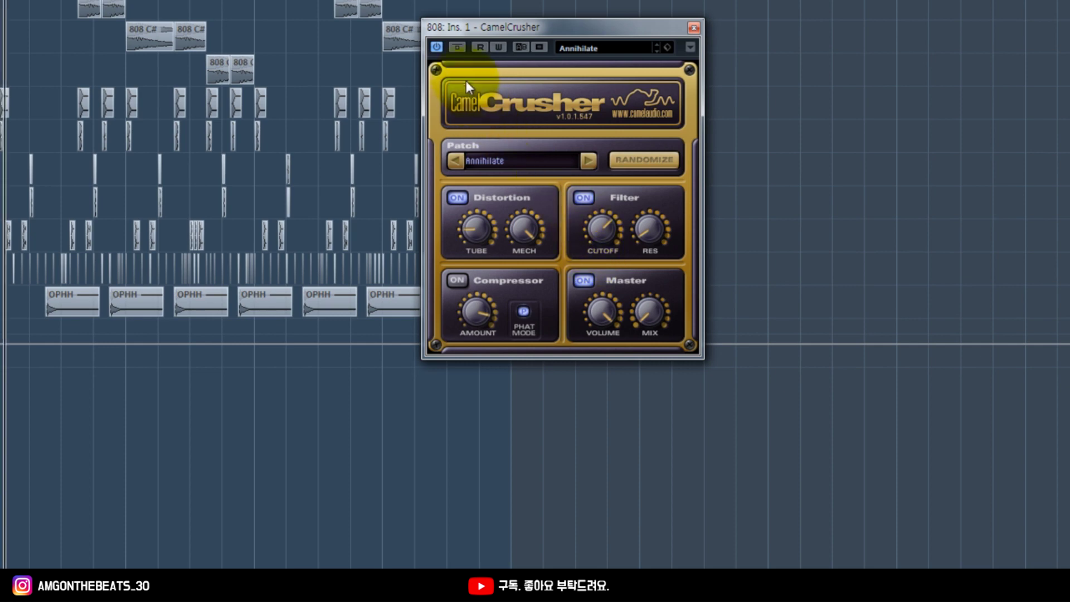
pyautogui.click(457, 47)
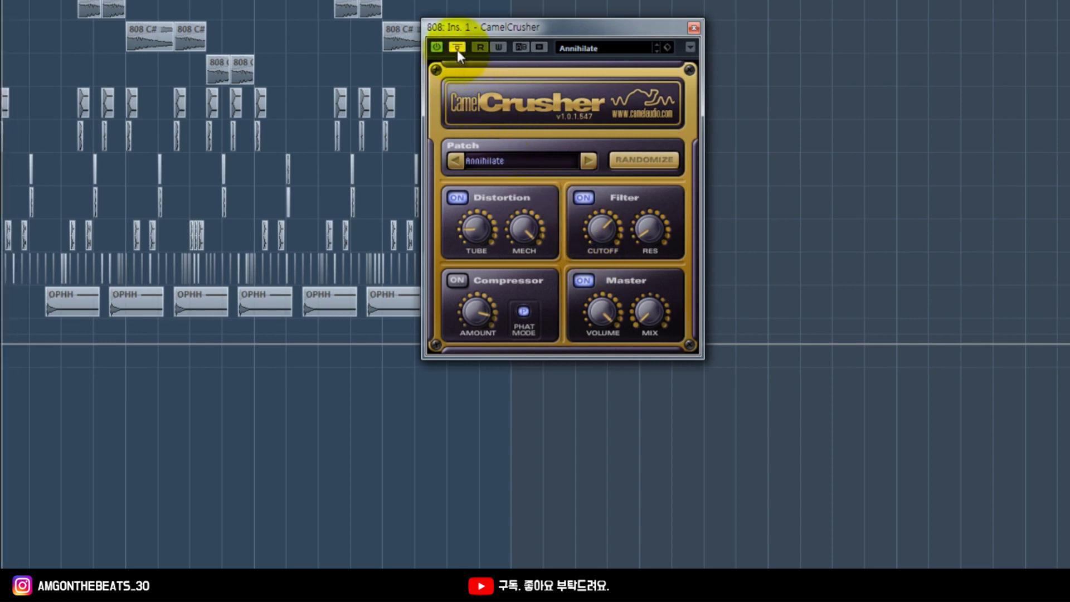
# - Re-enable CamelCrusher, sweep the Master Mix up to maximum, reduce Volume to about two thirds, and bring Mix down to about halfway
pyautogui.click(457, 48)
pyautogui.moveTo(646, 315); pyautogui.dragTo(621, 51)
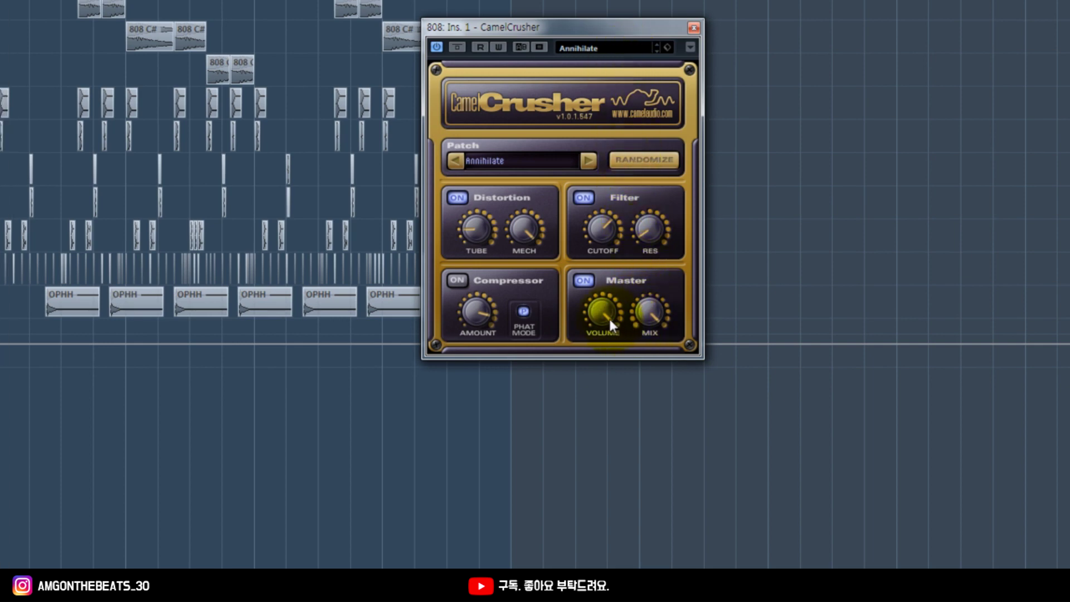
pyautogui.moveTo(610, 319); pyautogui.dragTo(606, 369)
pyautogui.moveTo(649, 320); pyautogui.dragTo(650, 399)
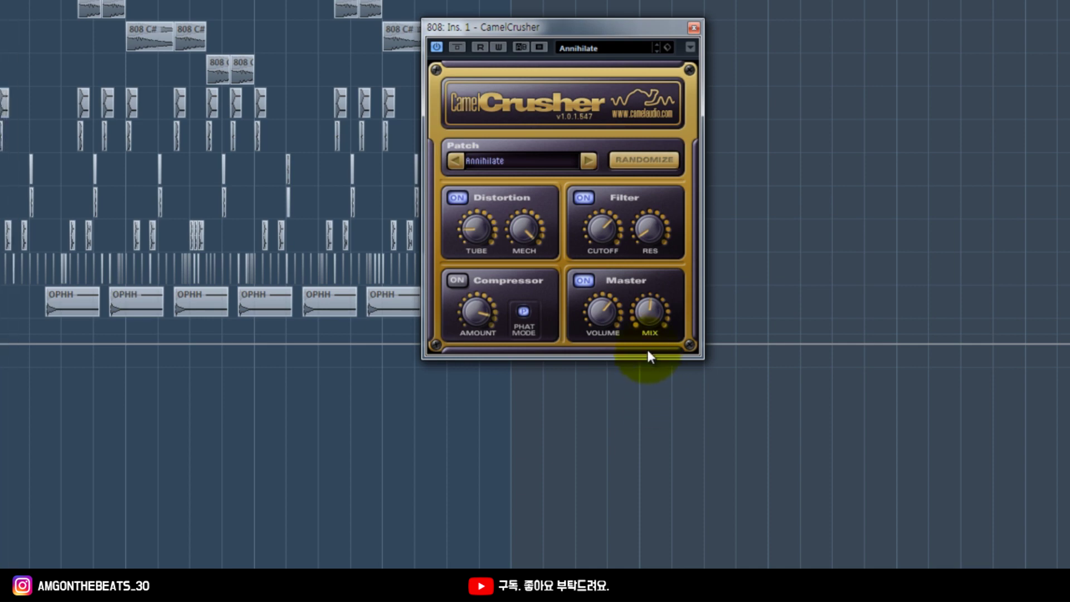
# - Turn on the Compressor and, with Distortion and Filter off, set Master Mix to maximum and sweep Amount from halfway up to maximum
pyautogui.click(458, 281)
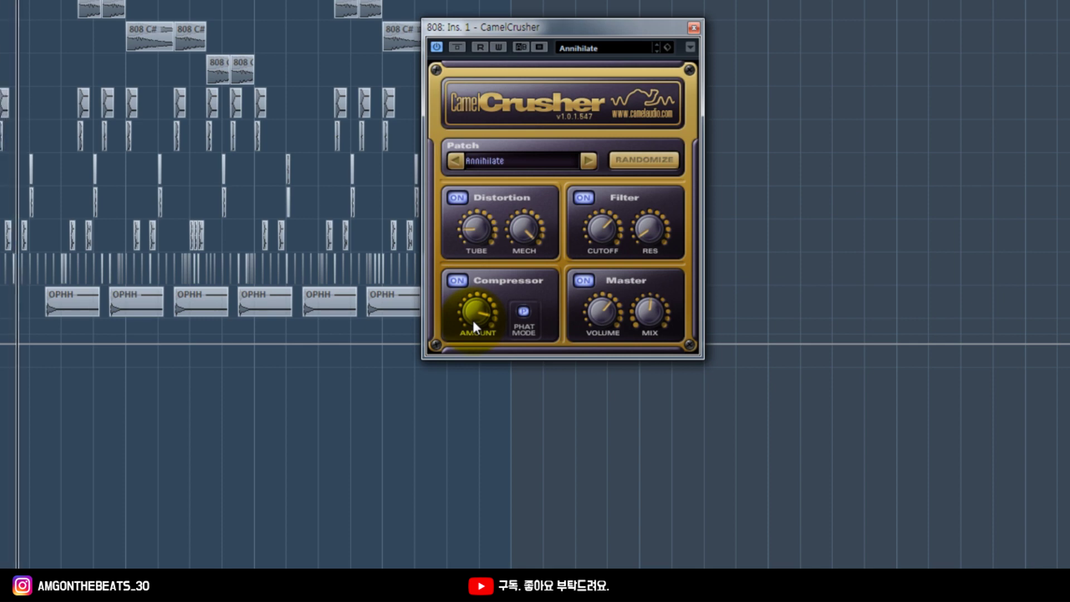
pyautogui.moveTo(473, 322); pyautogui.dragTo(476, 379)
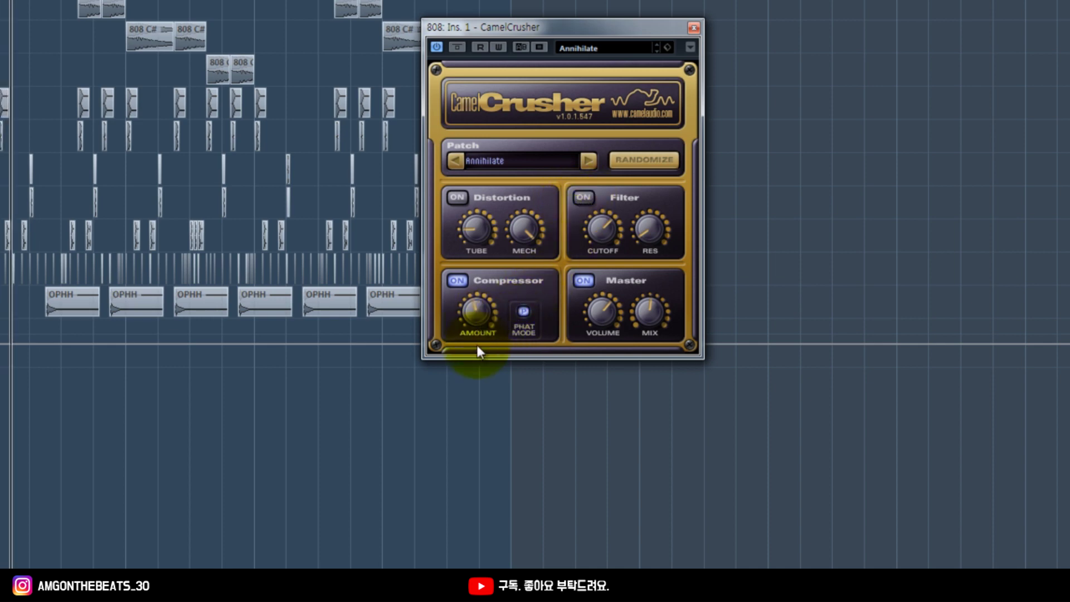
pyautogui.moveTo(476, 318); pyautogui.dragTo(467, 282)
pyautogui.moveTo(639, 320); pyautogui.dragTo(604, 128)
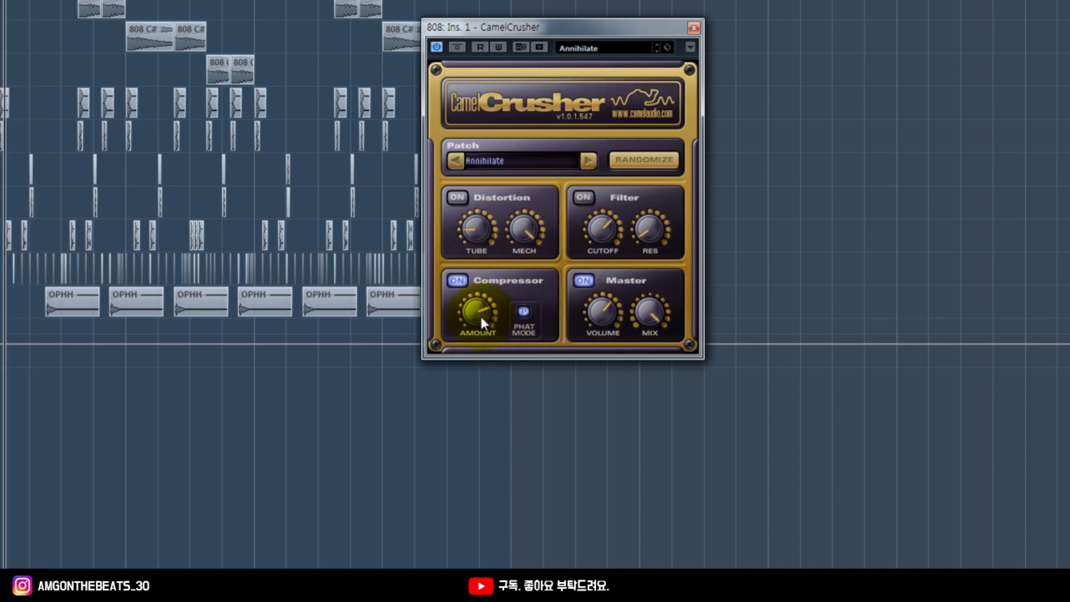
pyautogui.moveTo(480, 316); pyautogui.dragTo(482, 282)
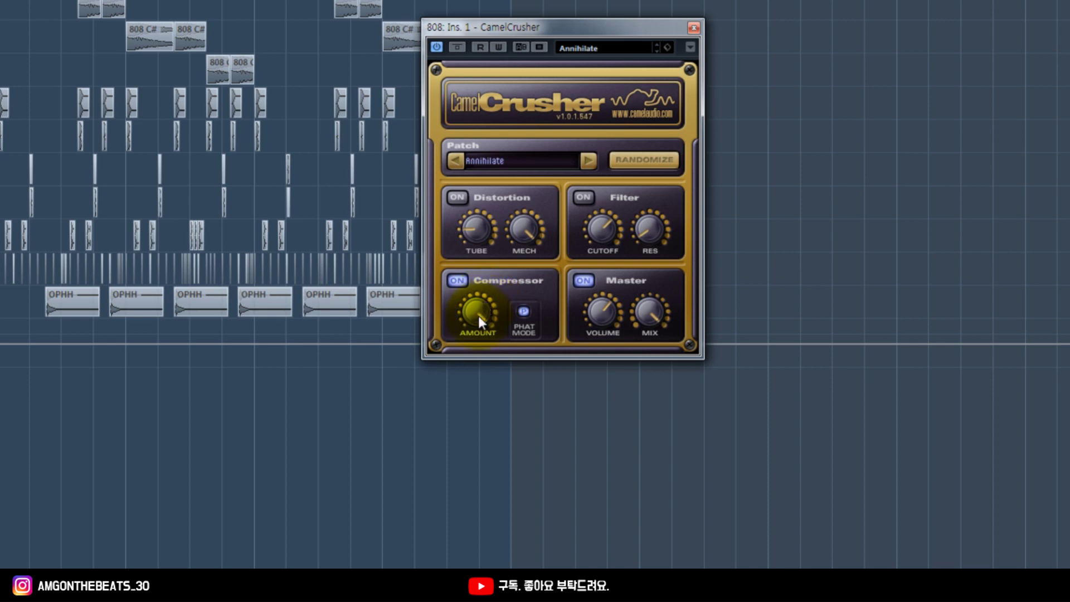
# - Toggle the Compressor's Phat Mode, leaving it off, switch Distortion back on, and lower the Compressor Amount to roughly a quarter
pyautogui.click(524, 310)
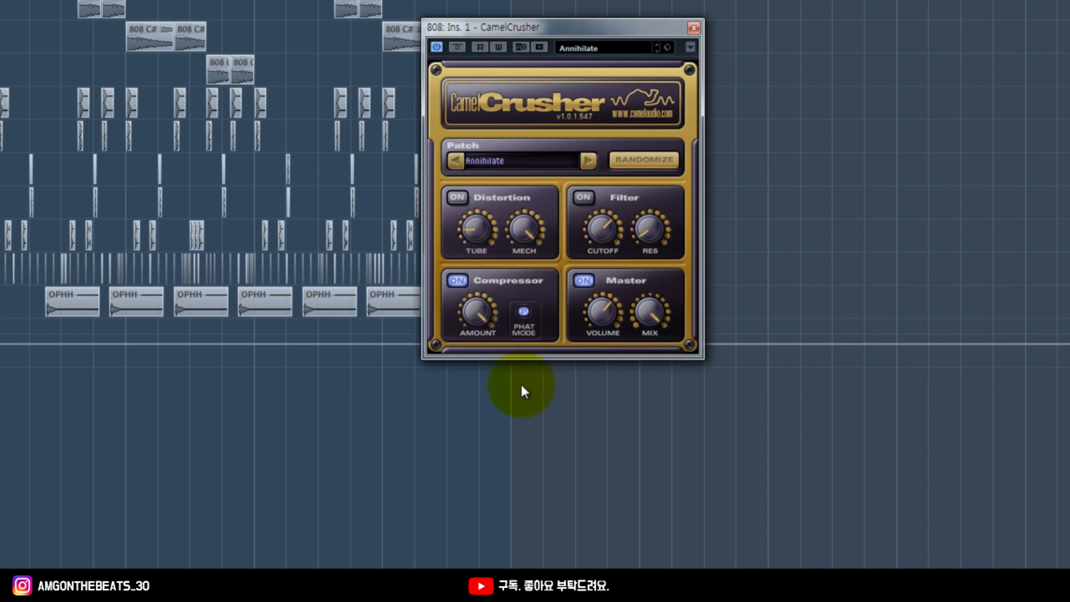
pyautogui.click(521, 314)
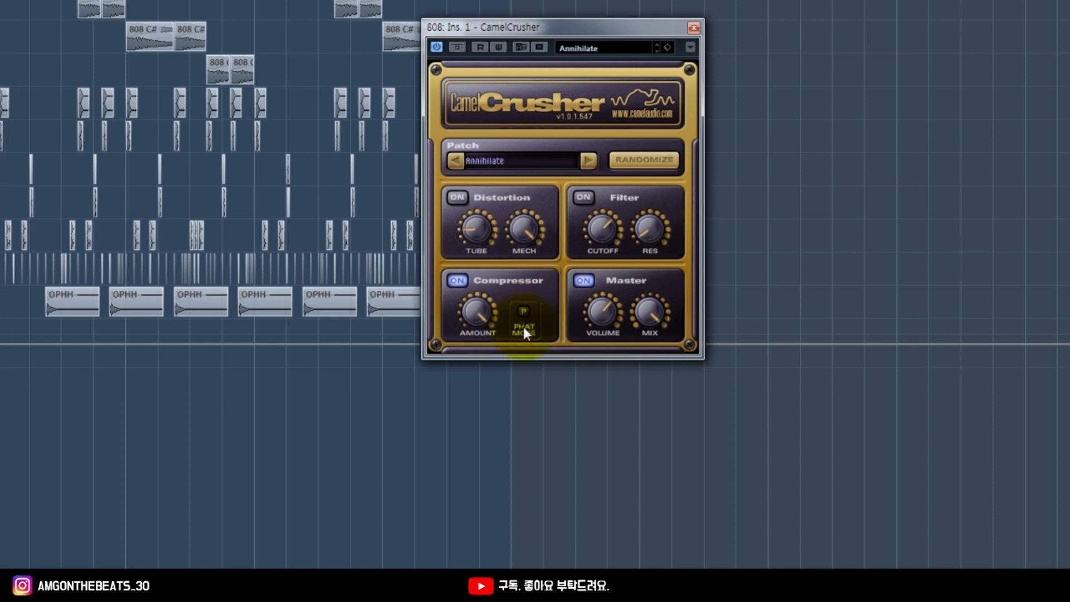
pyautogui.moveTo(477, 317); pyautogui.dragTo(454, 321)
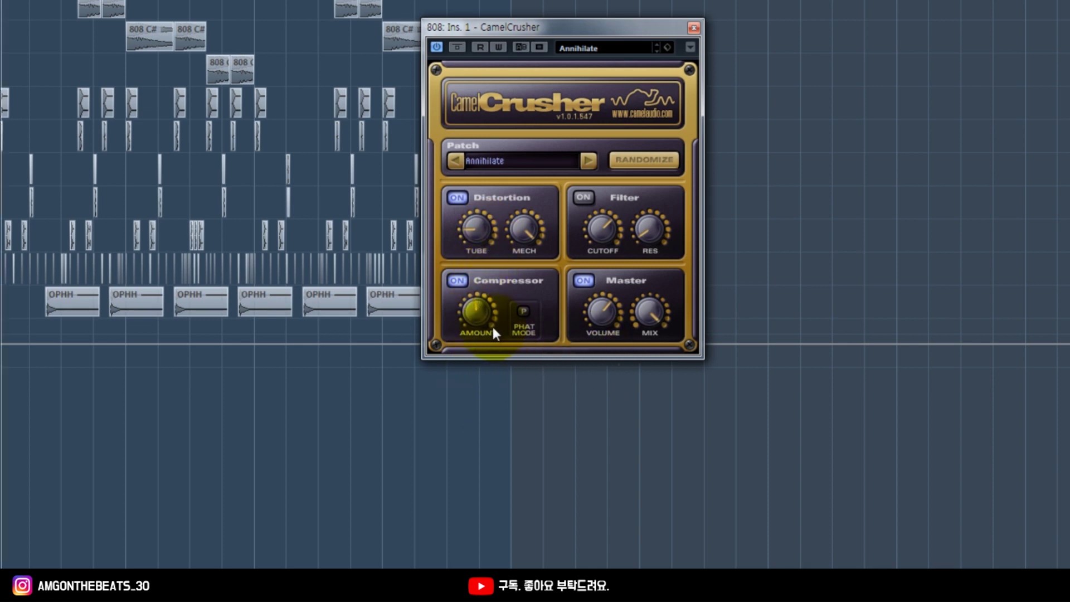
pyautogui.moveTo(493, 326); pyautogui.dragTo(471, 359)
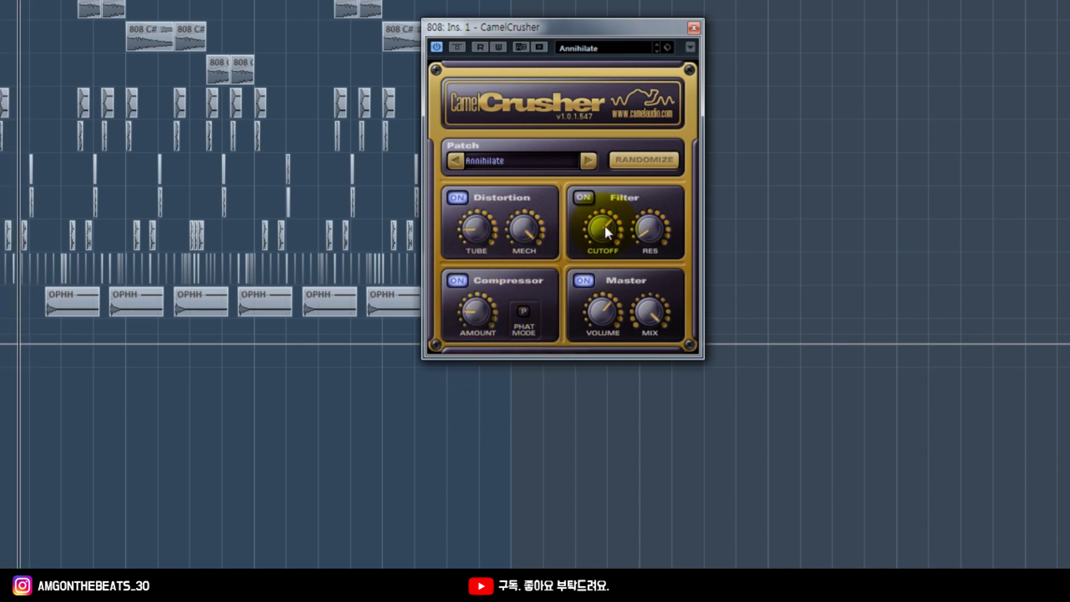
# - Turn on the Filter, lower Cutoff and Master Volume to slightly above halfway, and compare the sound with CamelCrusher bypassed
pyautogui.click(585, 198)
pyautogui.moveTo(605, 243); pyautogui.dragTo(607, 256)
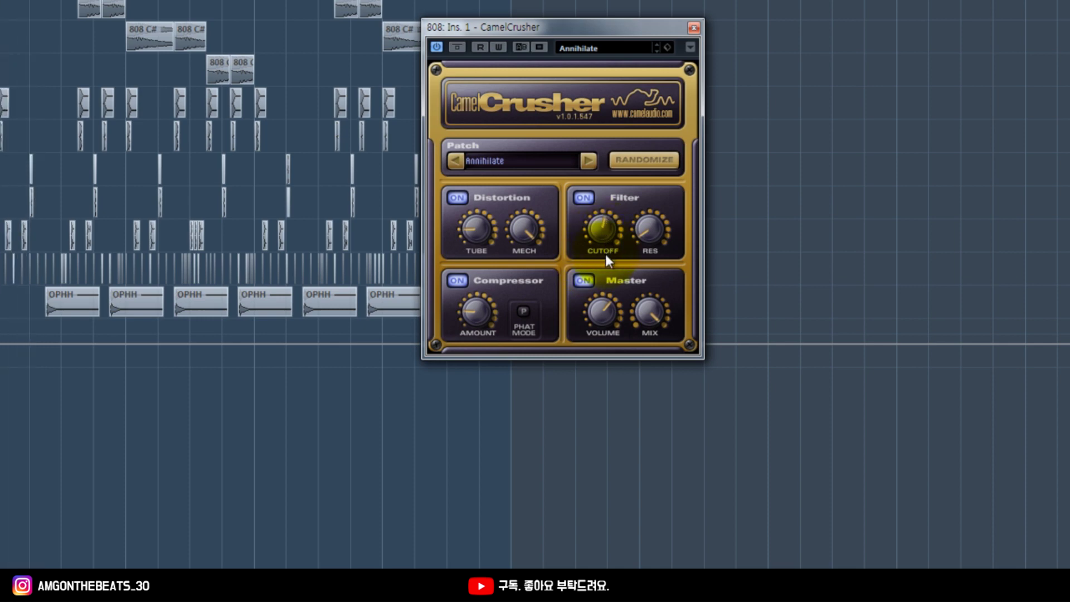
pyautogui.moveTo(602, 313); pyautogui.dragTo(601, 326)
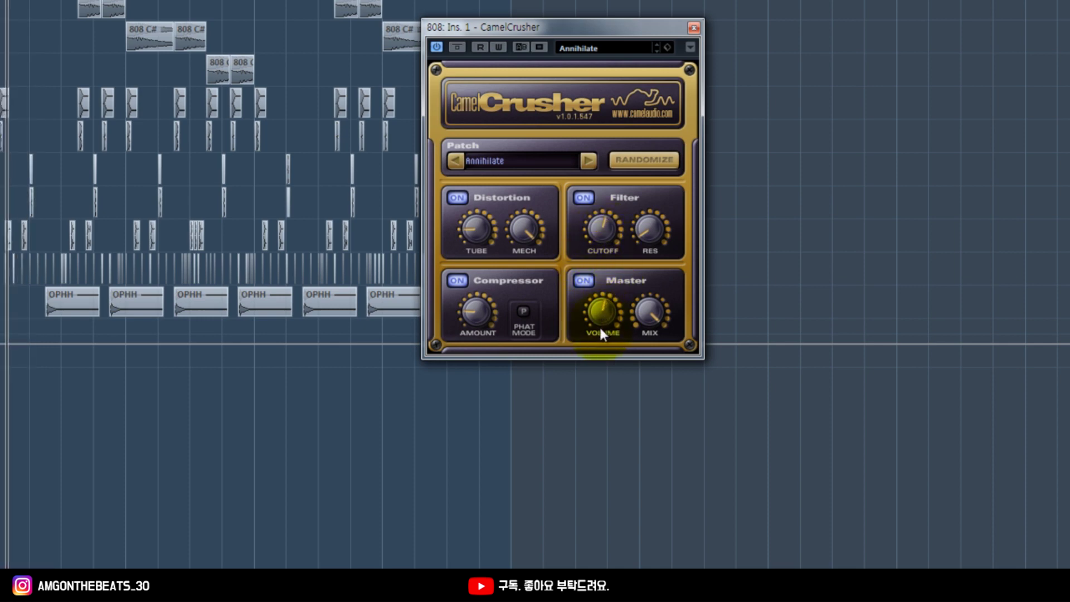
pyautogui.click(457, 47)
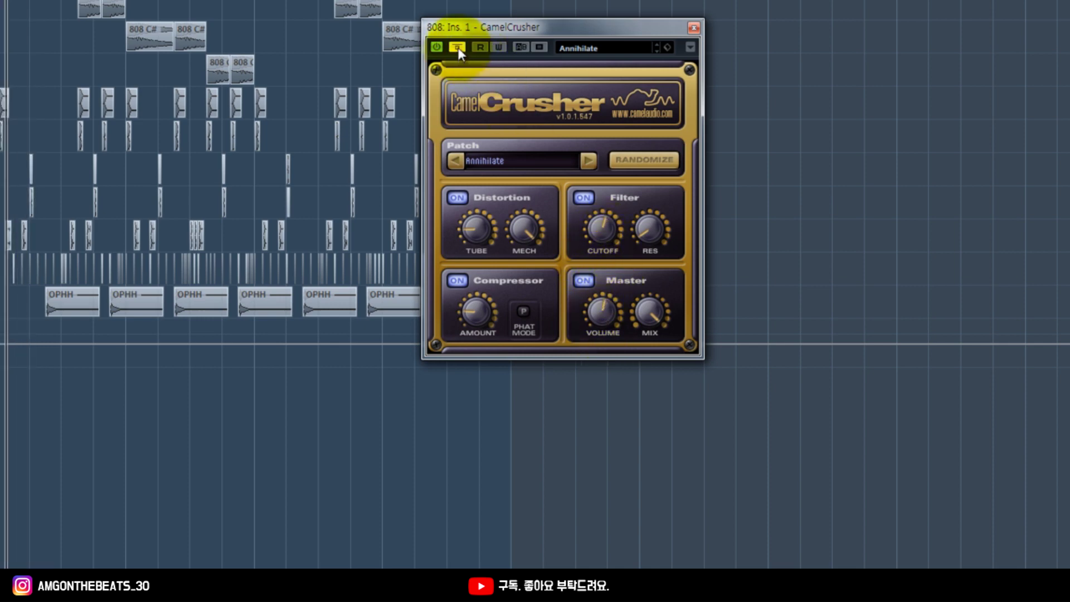
pyautogui.click(456, 47)
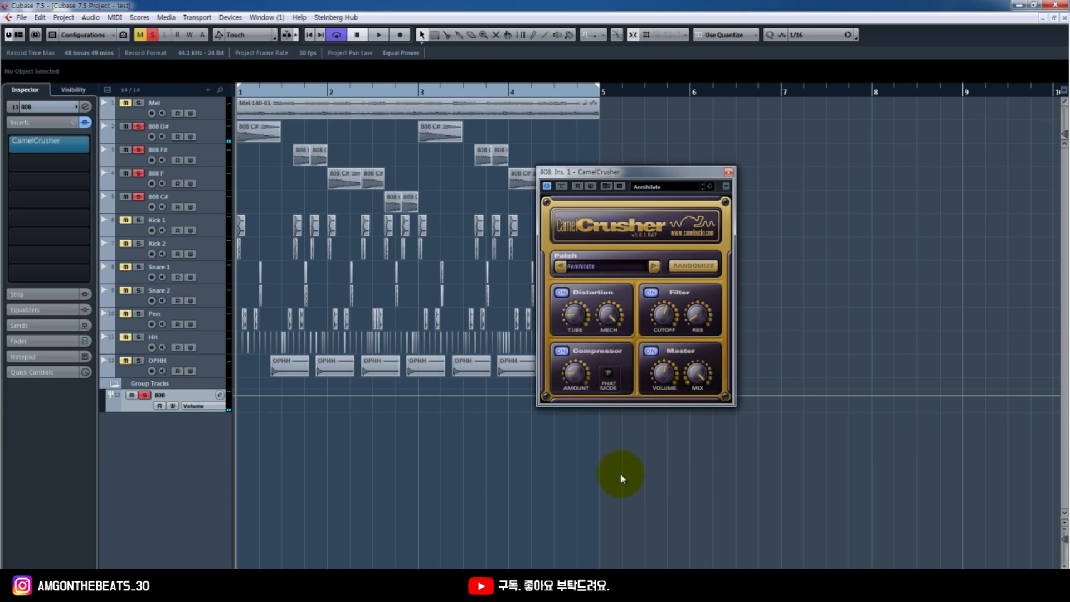
# - Start playback and unsolo the 808 group so the whole beat is heard
pyautogui.press('space')
pyautogui.click(144, 395)
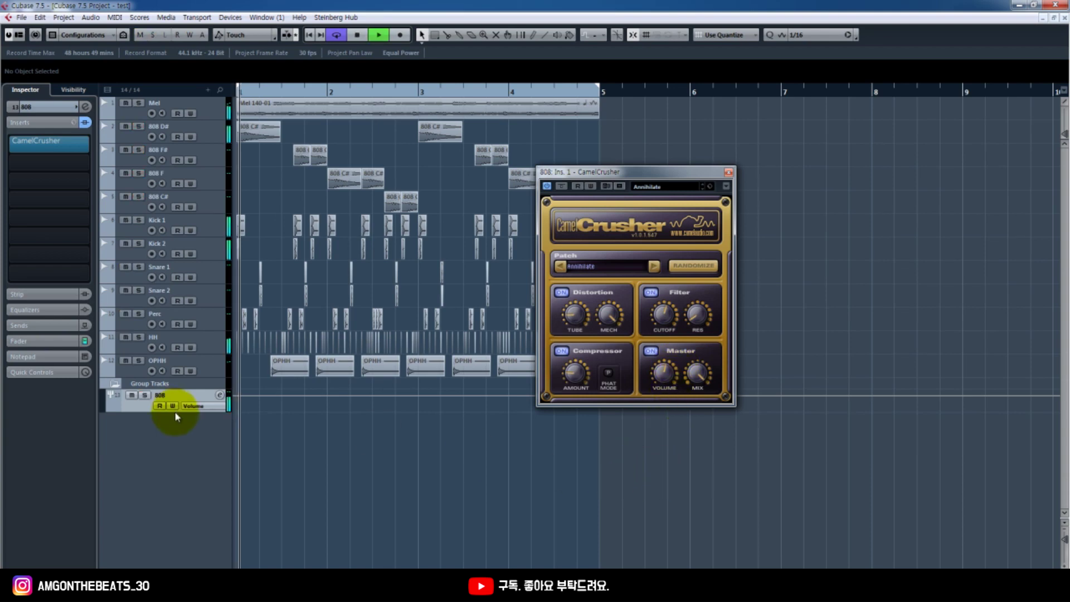
pyautogui.rightClick(344, 462)
pyautogui.click(338, 462)
pyautogui.rightClick(333, 458)
pyautogui.click(325, 456)
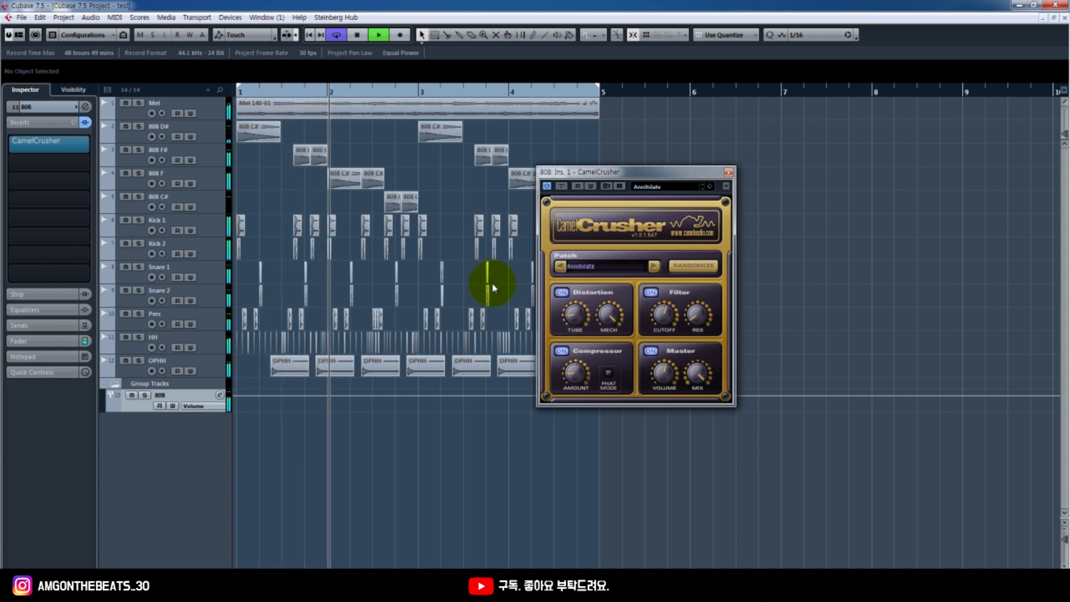
# - Bypass and re-enable CamelCrusher during full-beat playback, moving its window clear of the arrangement clips
pyautogui.click(561, 186)
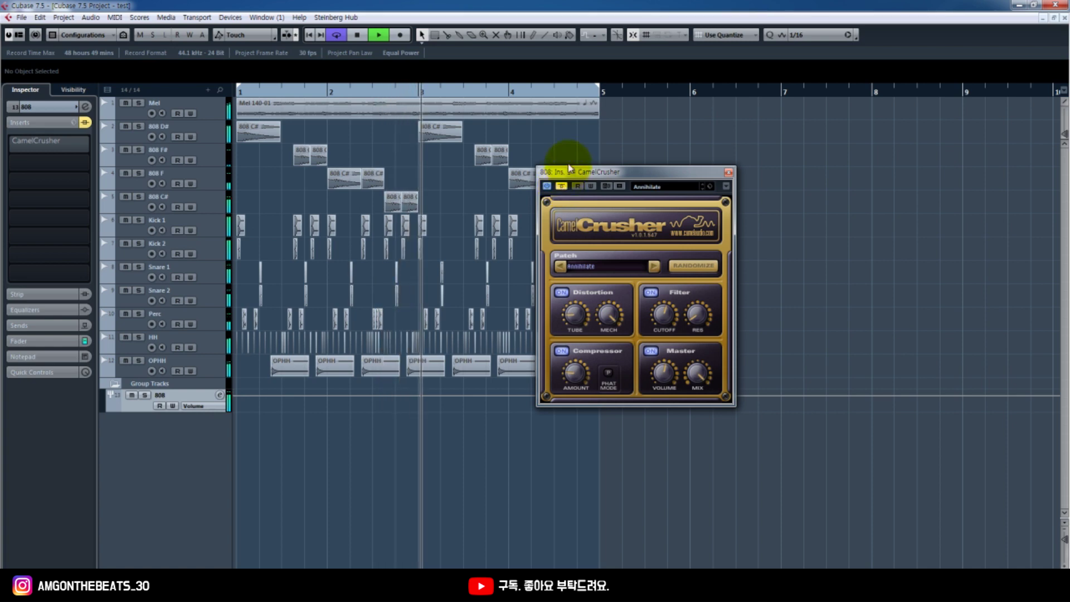
pyautogui.moveTo(555, 171); pyautogui.dragTo(625, 176)
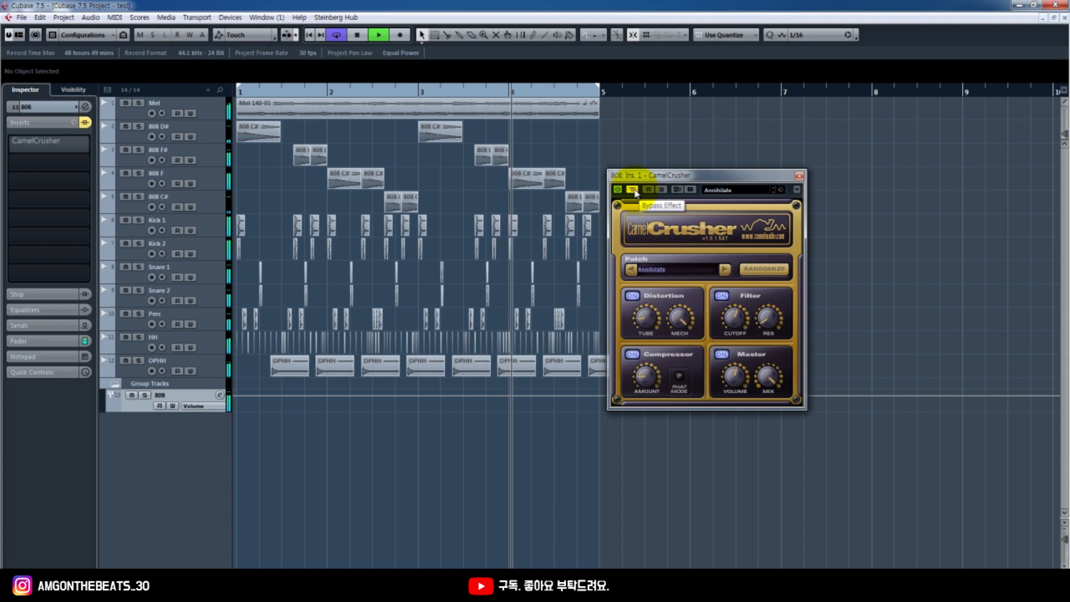
pyautogui.click(633, 190)
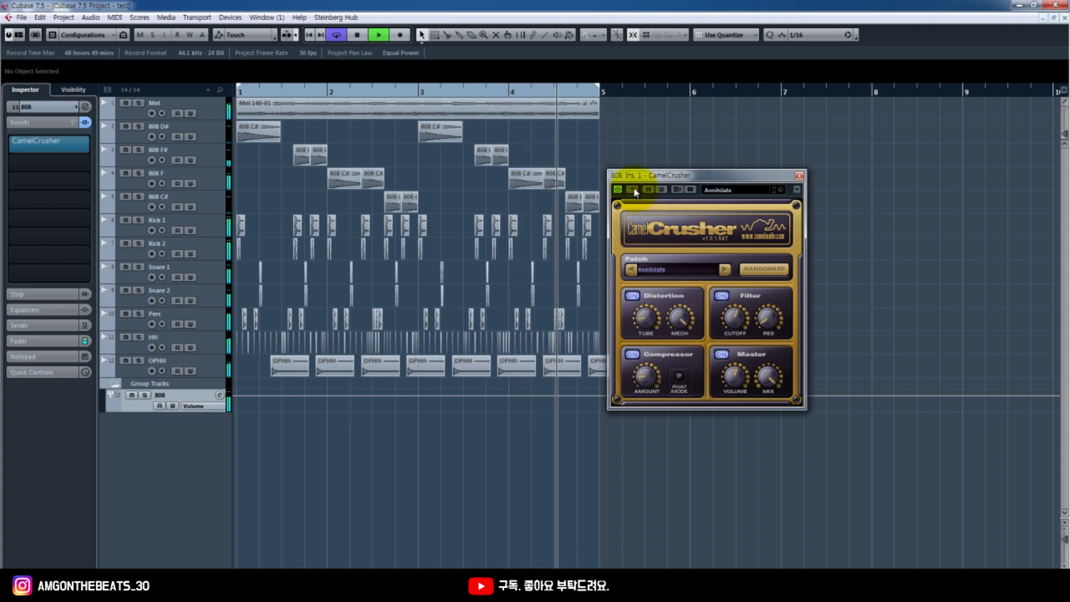
# - Solo the 808 and Mel tracks, lower the Master Volume to about halfway, and toggle CamelCrusher's bypass to compare
pyautogui.click(139, 126)
pyautogui.click(139, 104)
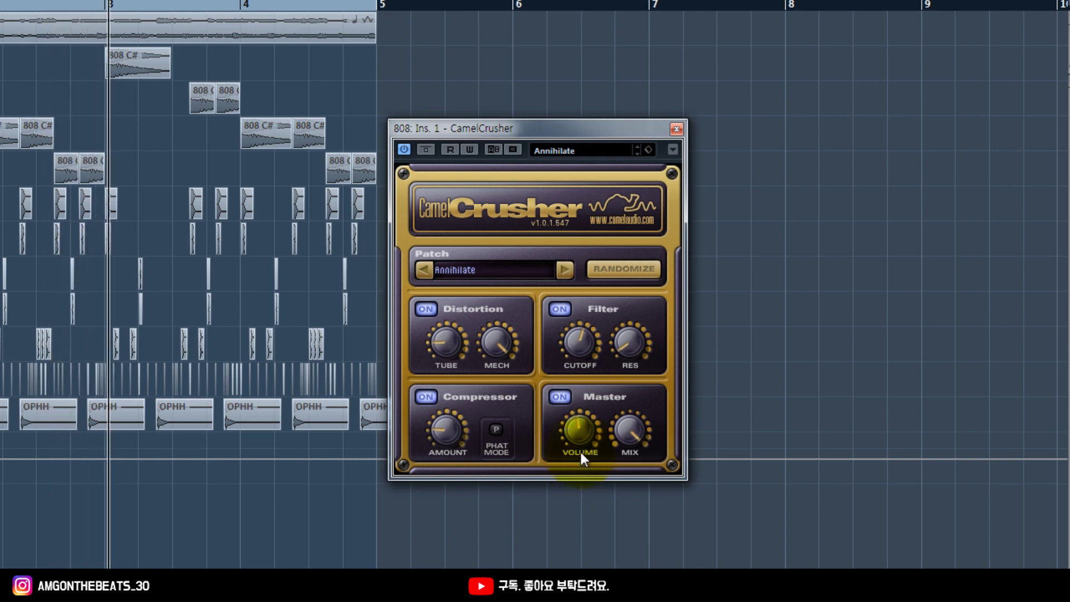
pyautogui.click(428, 150)
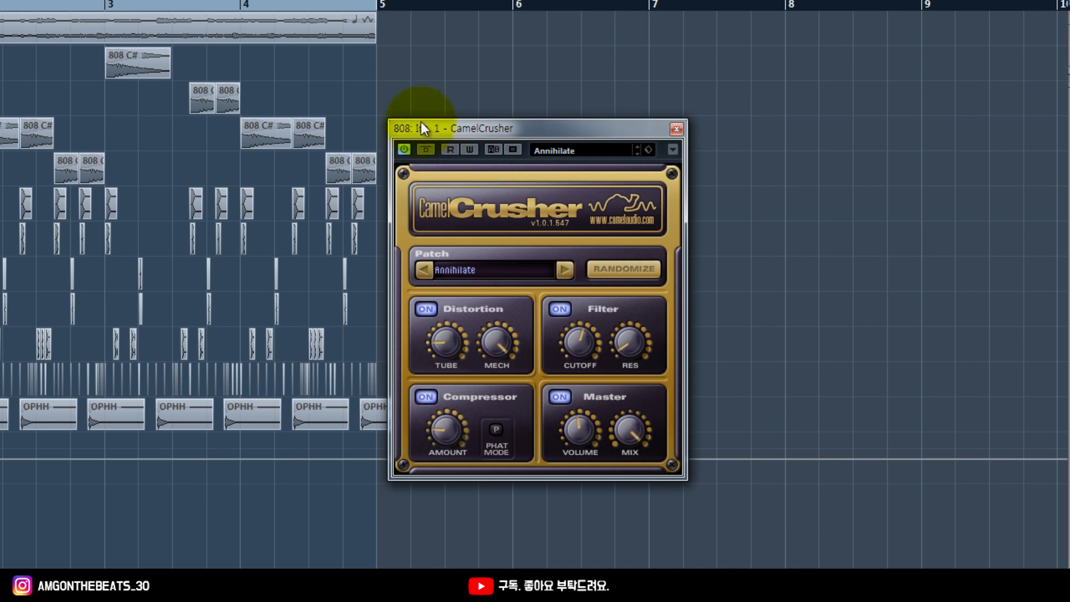
# - Load the Subtle Master preset in CamelCrusher
pyautogui.click(451, 270)
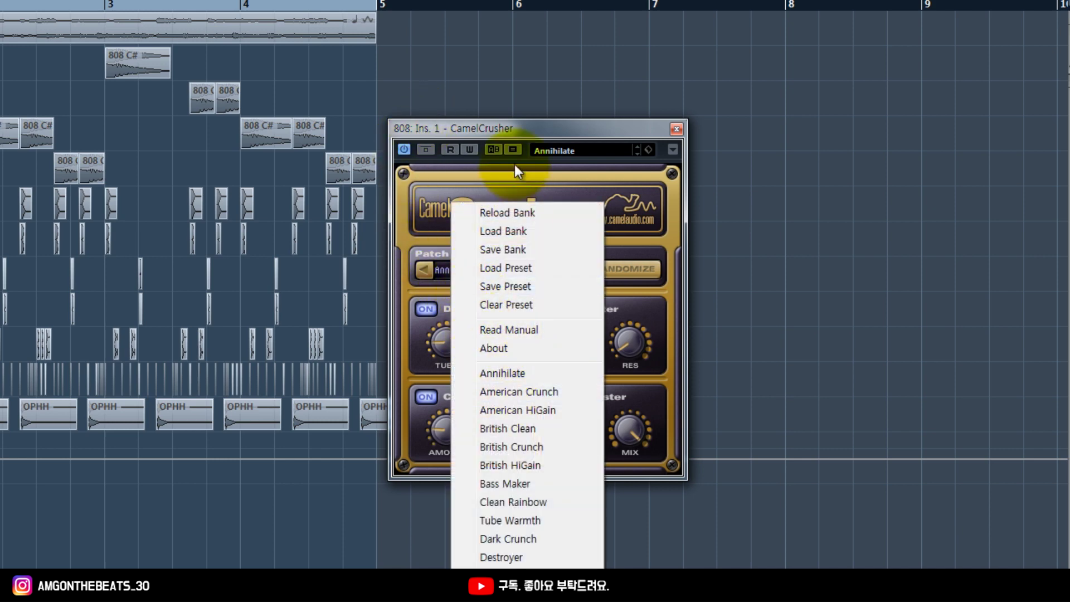
pyautogui.moveTo(514, 136); pyautogui.dragTo(512, 96)
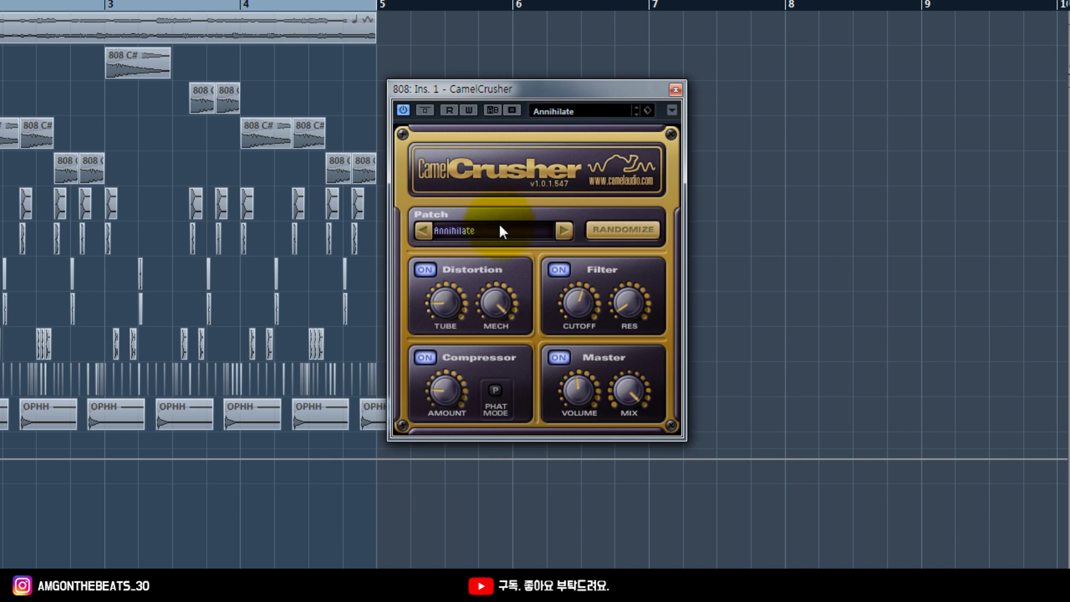
pyautogui.click(498, 224)
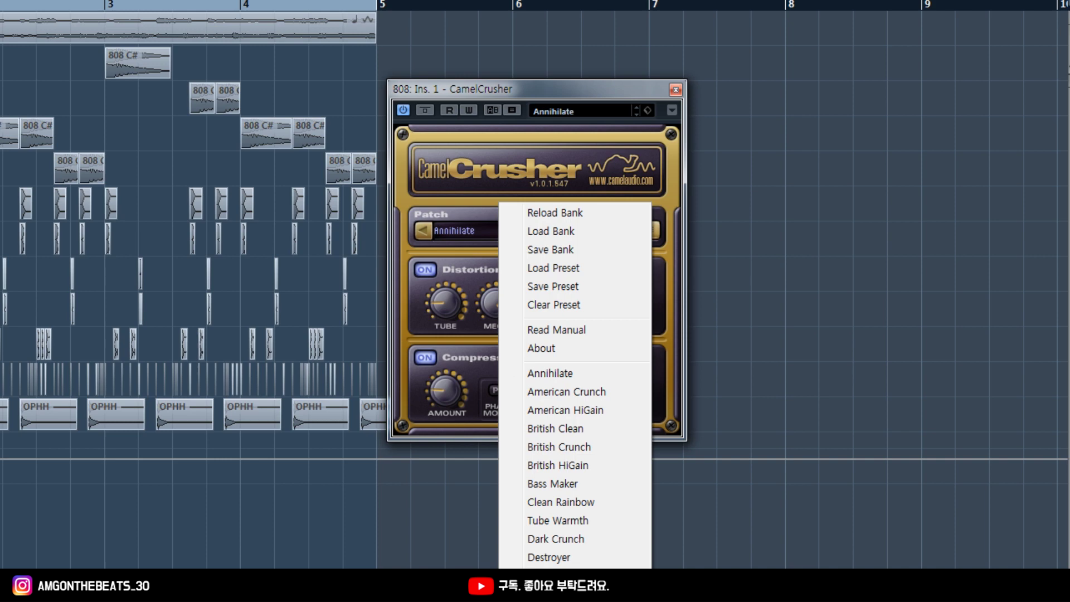
pyautogui.click(549, 576)
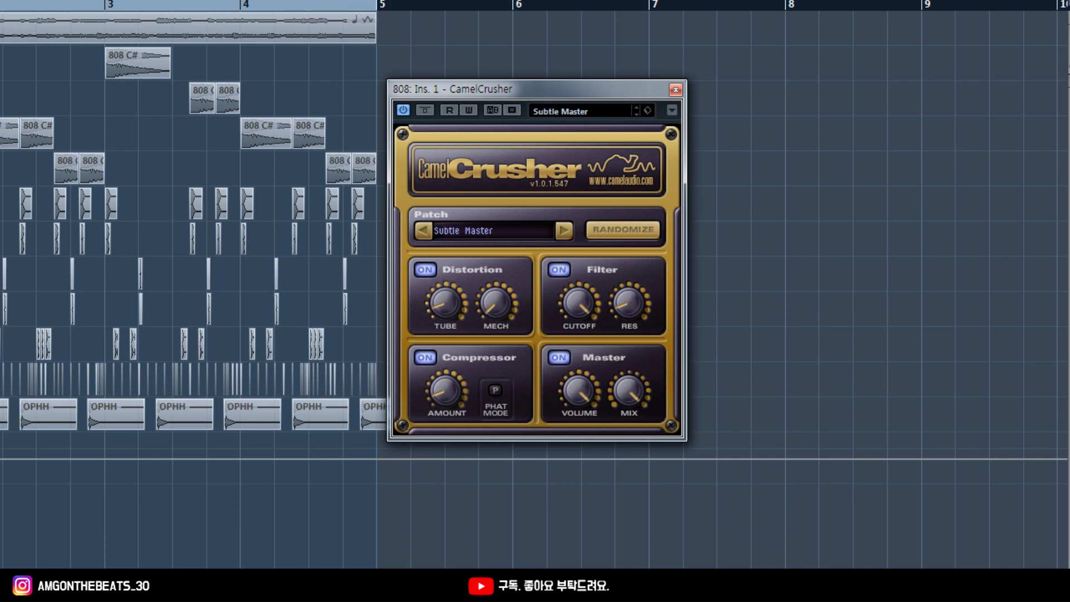
# - Unsolo the Mel track and play the soloed 808s repeatedly, switching CamelCrusher's bypass on and off to compare the preset
pyautogui.click(424, 109)
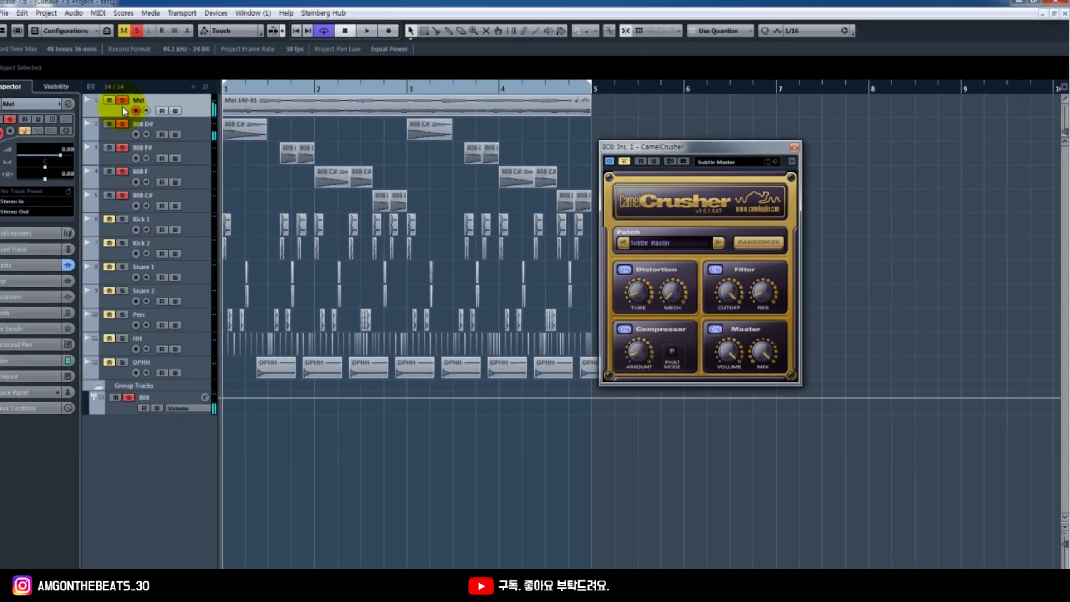
pyautogui.press('space')
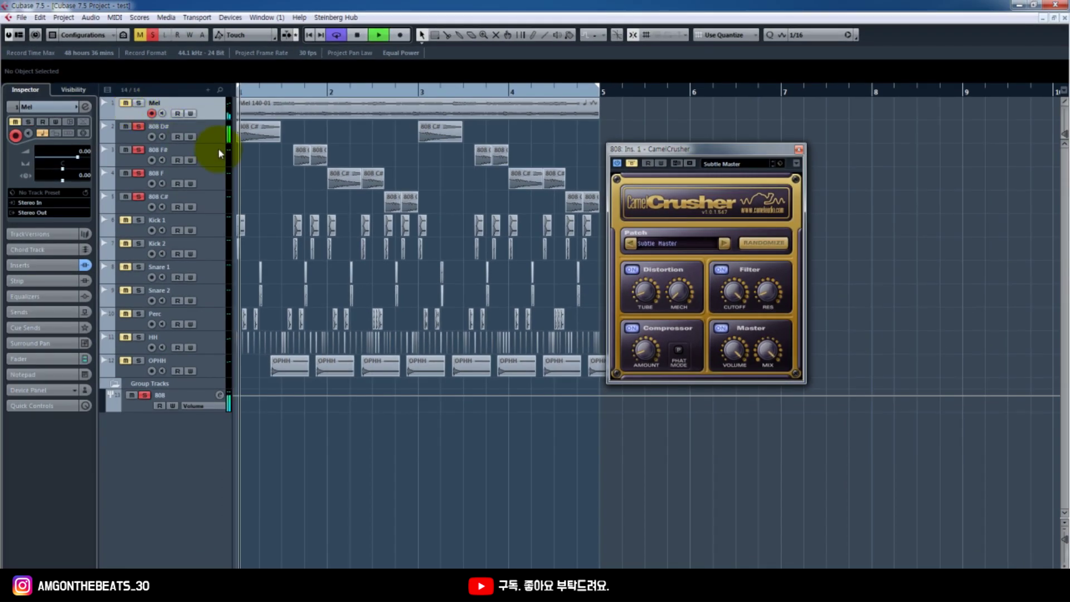
pyautogui.click(631, 163)
pyautogui.press('space')
pyautogui.click(631, 164)
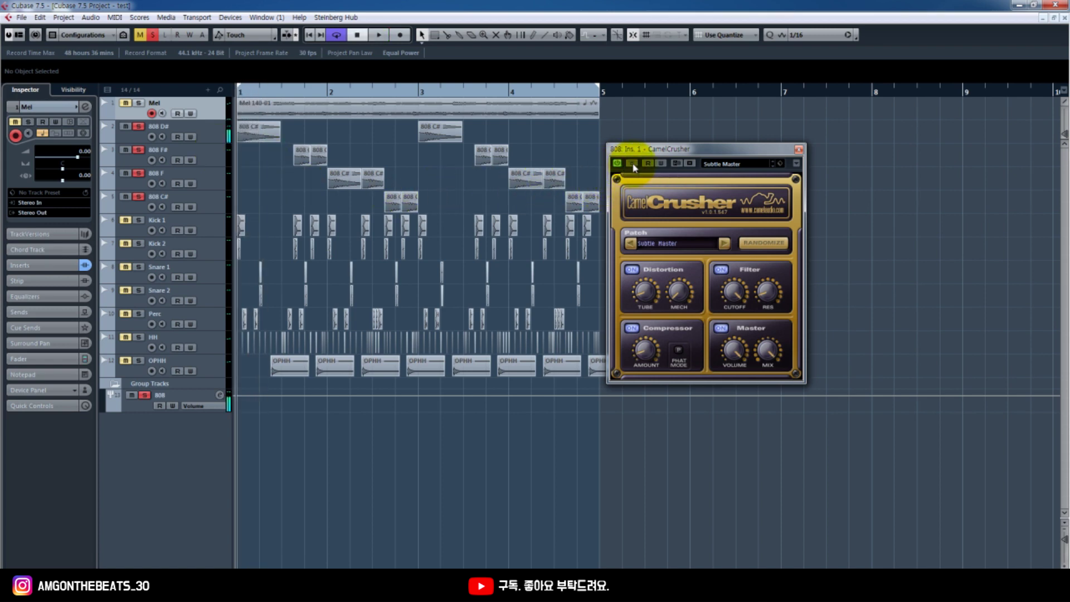
pyautogui.press('space')
pyautogui.press('space')
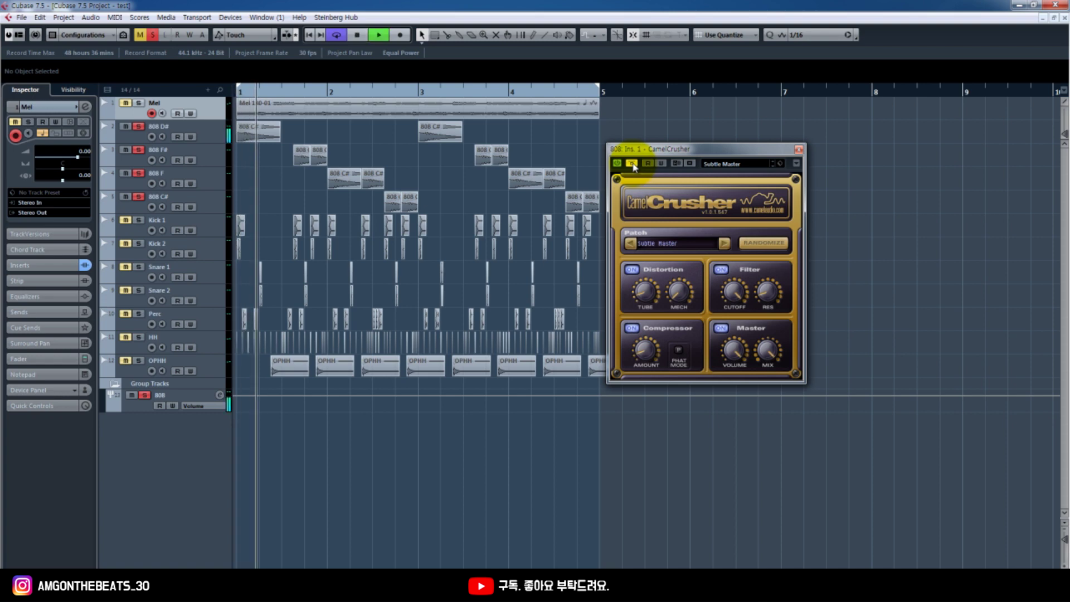
pyautogui.press('space')
pyautogui.press('space')
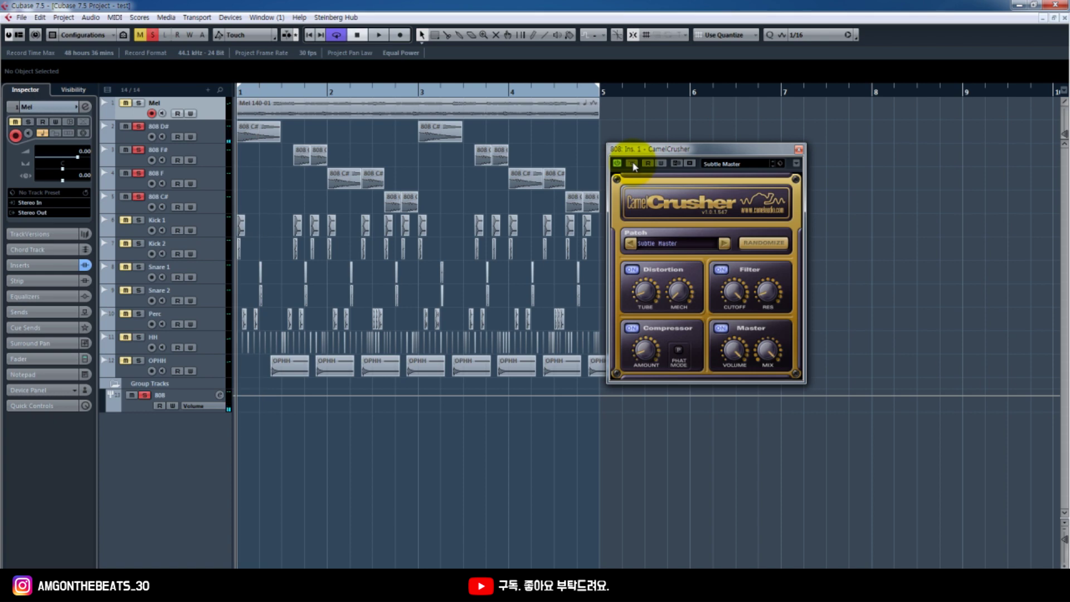
pyautogui.press('space')
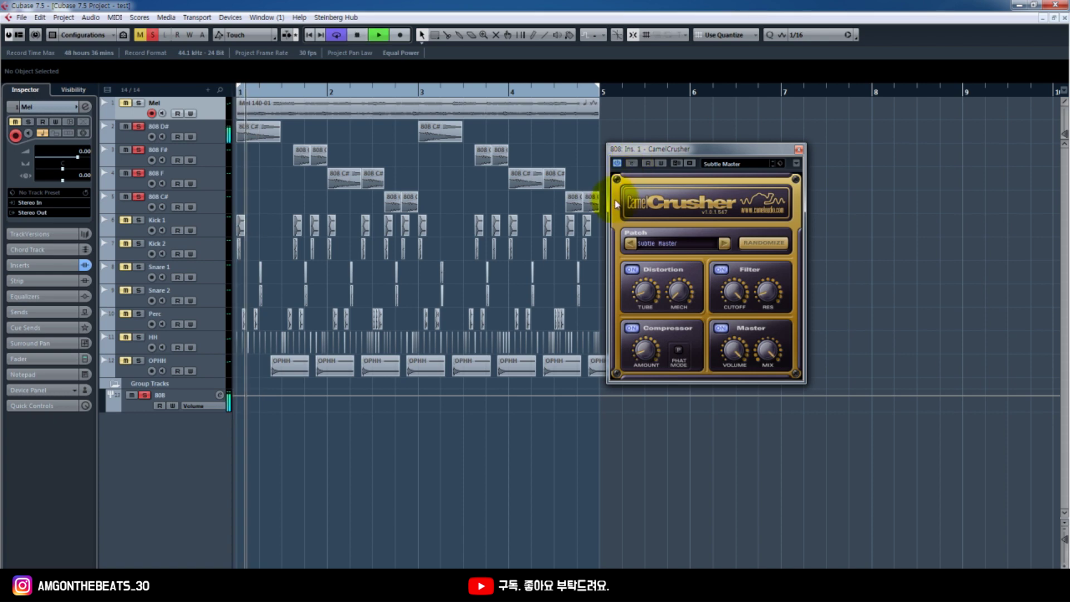
pyautogui.press('space')
pyautogui.click(632, 164)
pyautogui.press('space')
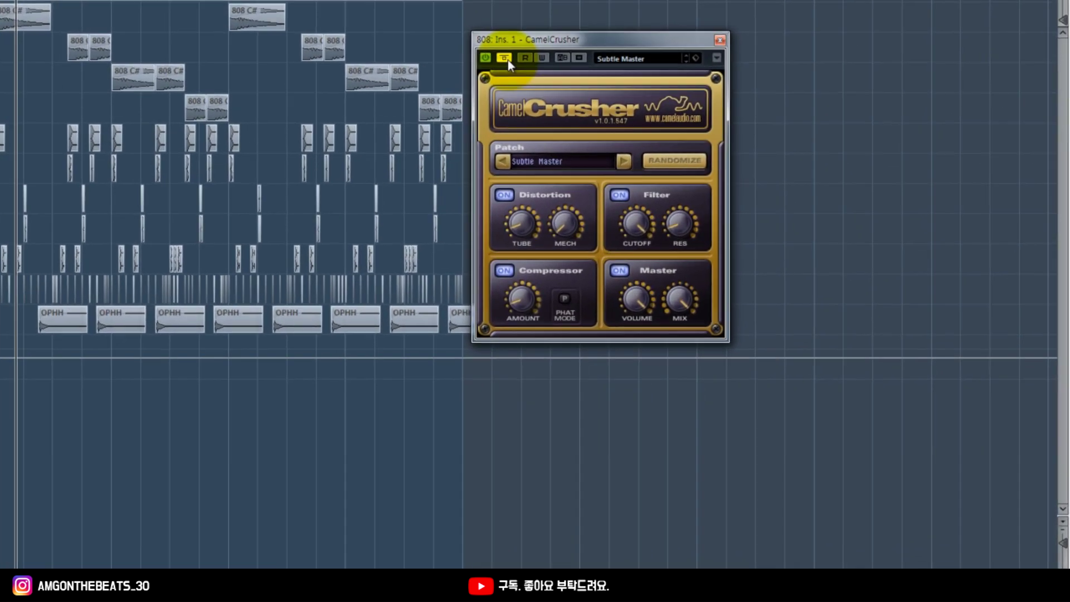
# - Take CamelCrusher out of bypass and load the Annihilate preset
pyautogui.click(506, 58)
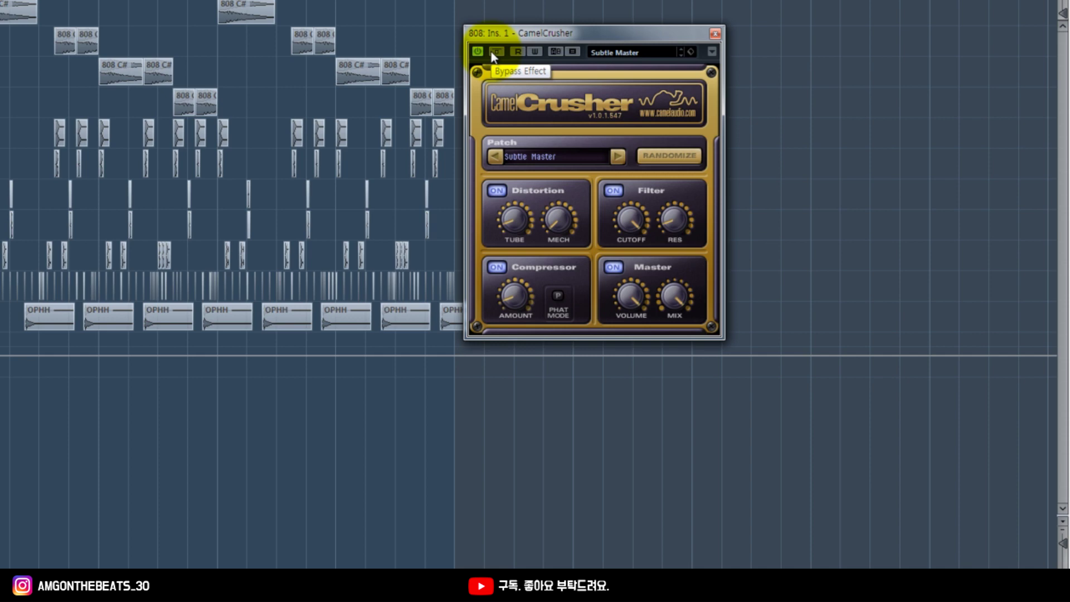
pyautogui.click(539, 156)
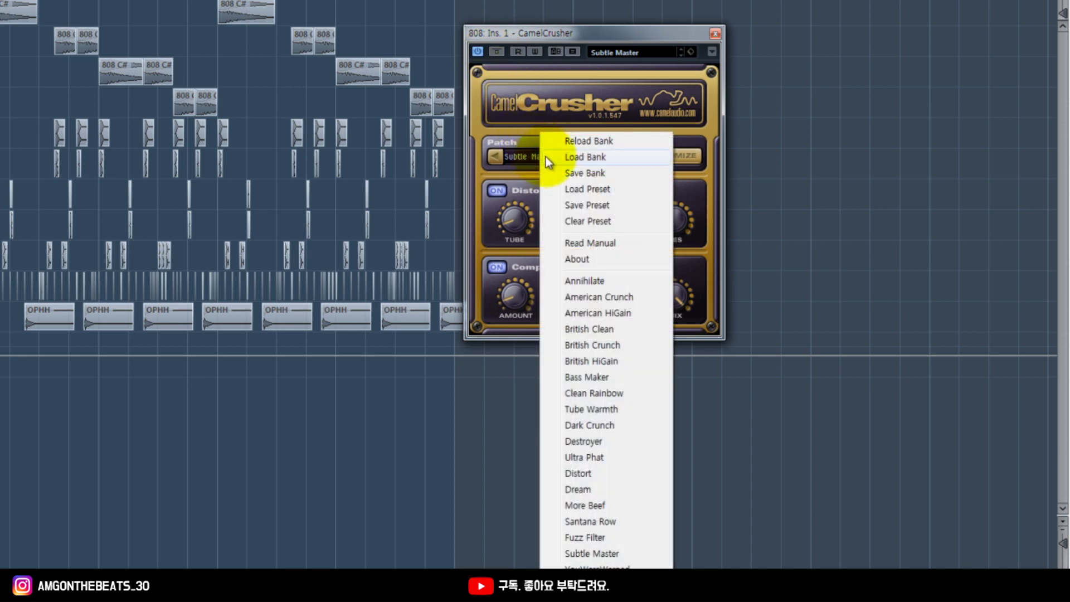
pyautogui.click(610, 276)
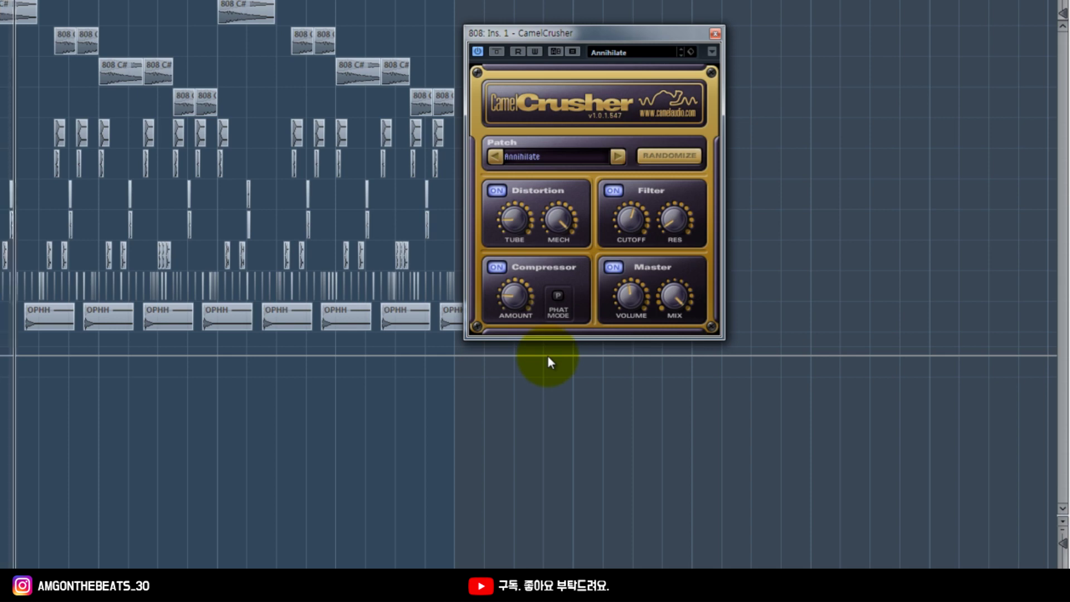
# - Toggle CamelCrusher's bypass to compare the Annihilate preset, and try it with Phat Mode on and the Compressor Amount raised to about halfway
pyautogui.click(497, 52)
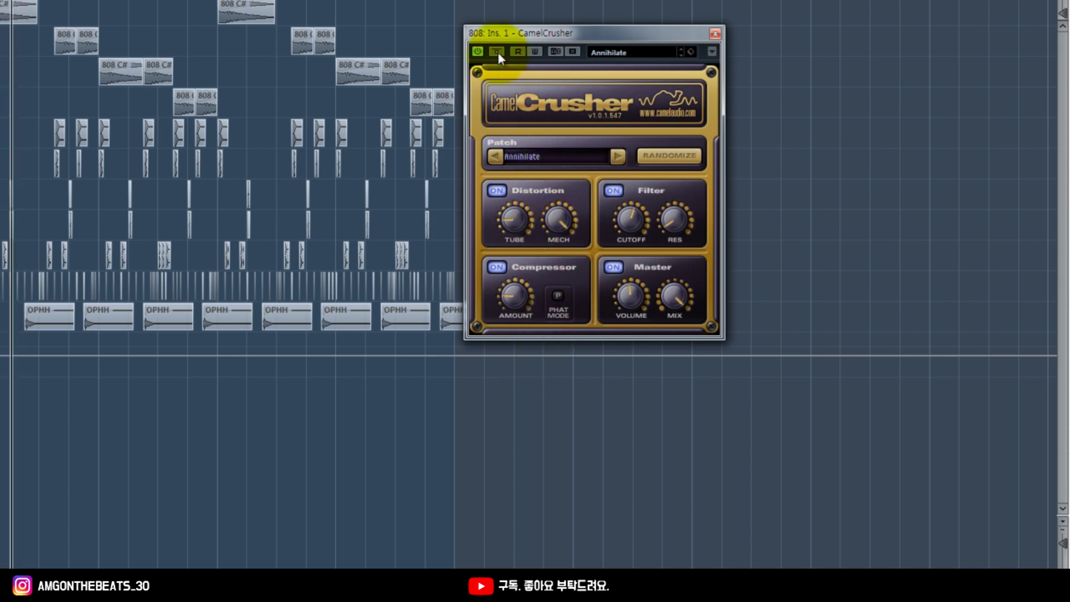
pyautogui.click(497, 52)
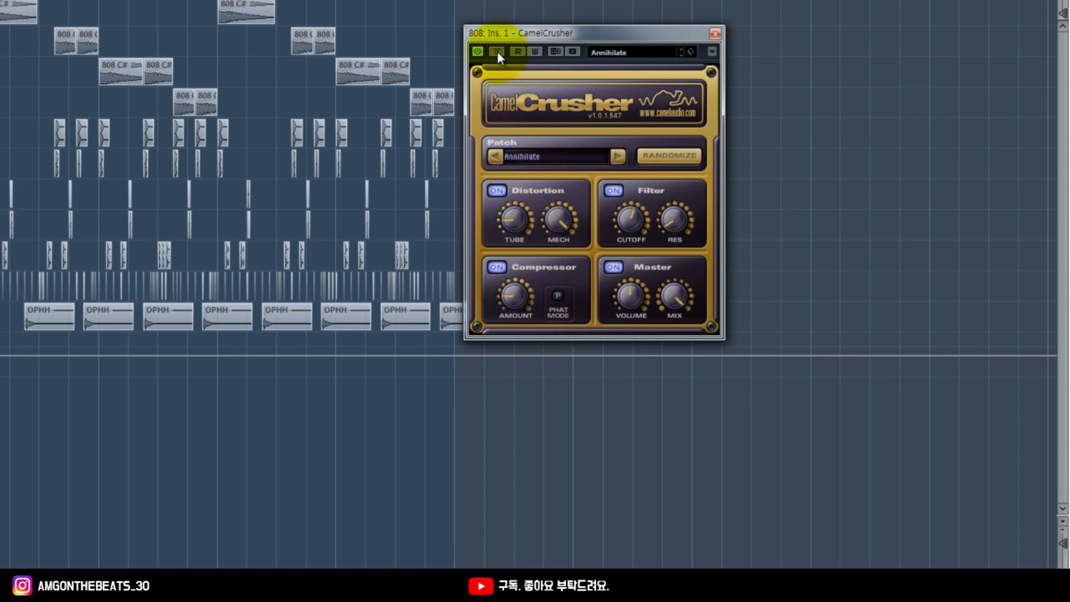
pyautogui.moveTo(515, 243); pyautogui.dragTo(500, 185)
pyautogui.moveTo(515, 295); pyautogui.dragTo(517, 341)
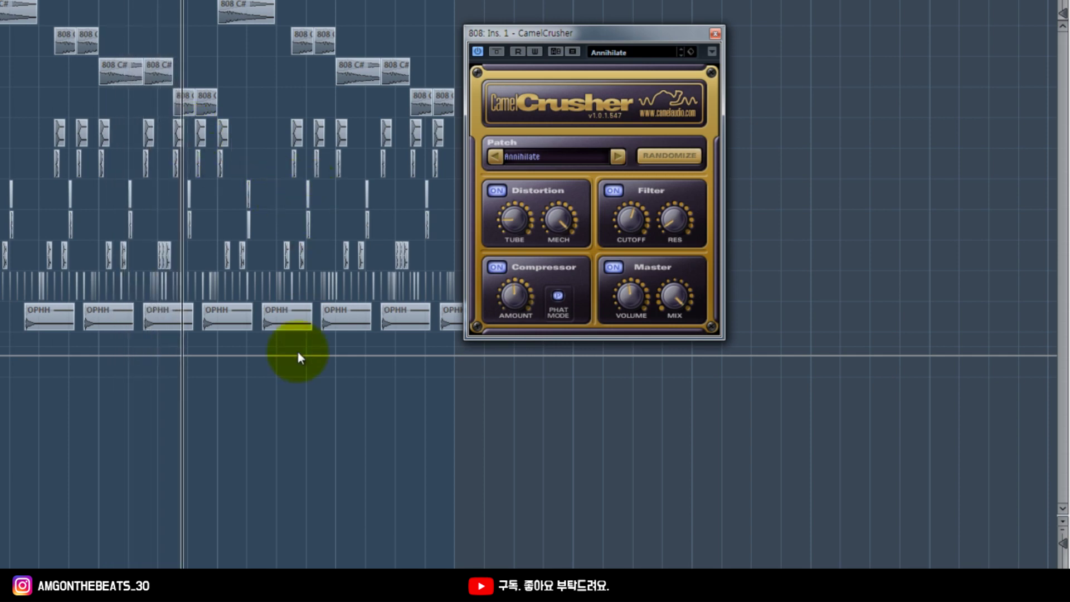
# - Load the Subtle Master preset in CamelCrusher and toggle the bypass during playback to compare the sound
pyautogui.click(523, 156)
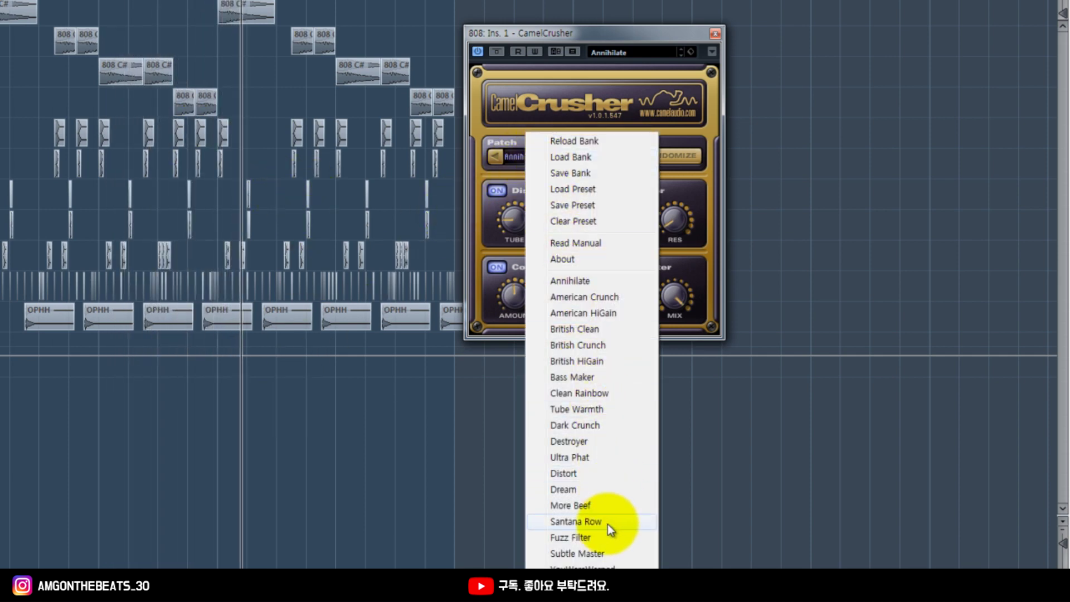
pyautogui.click(590, 553)
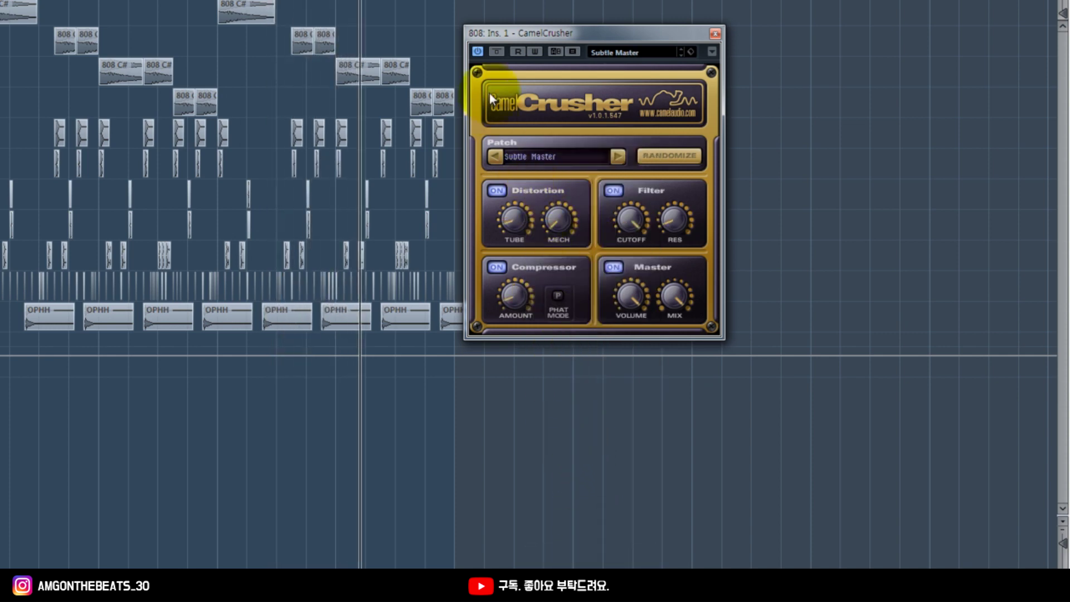
pyautogui.click(497, 54)
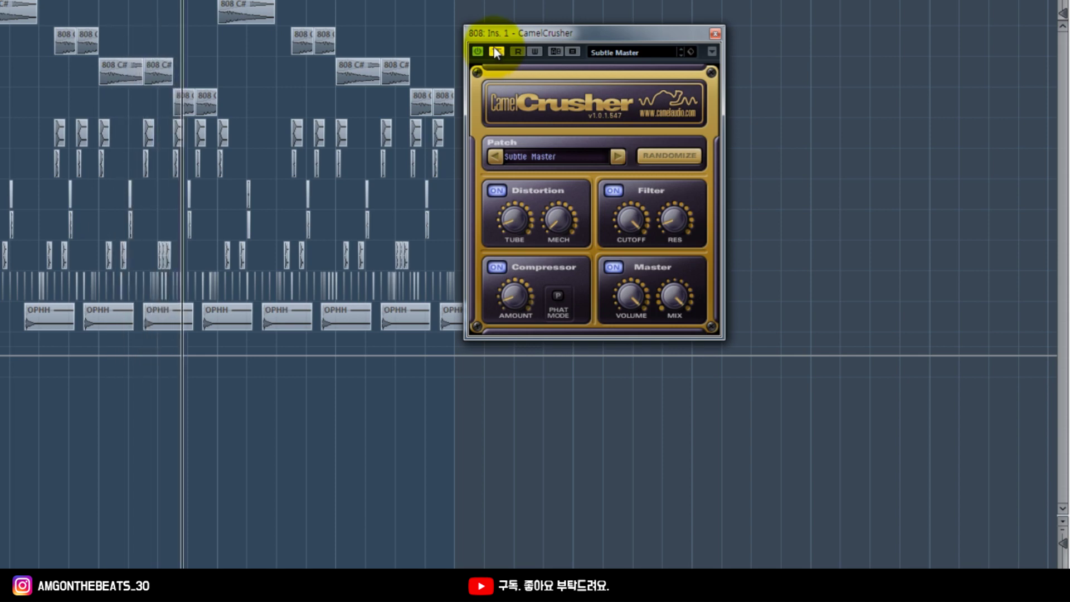
pyautogui.click(494, 49)
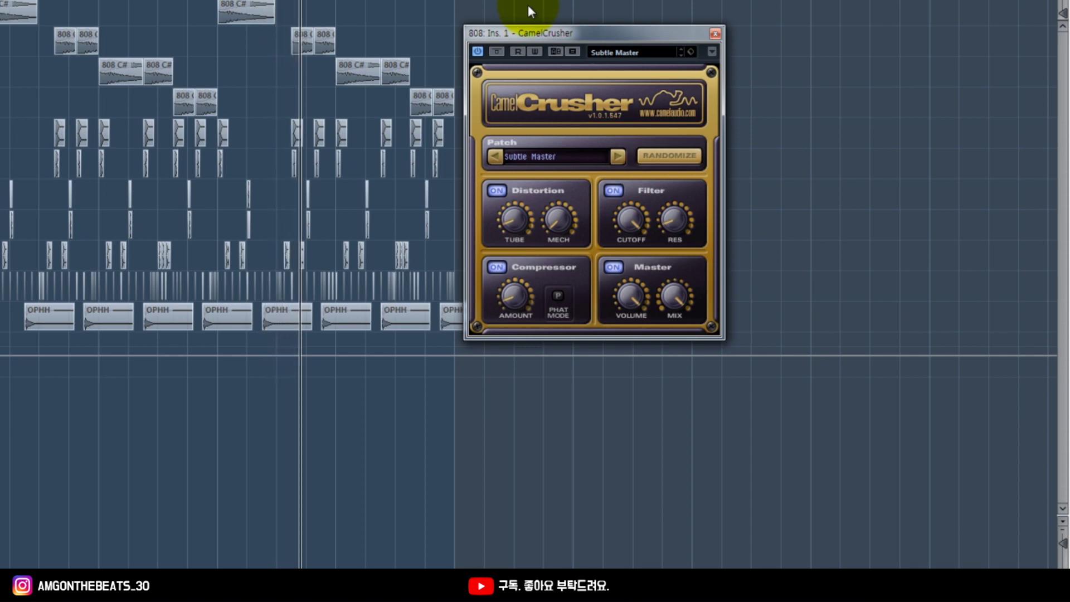
pyautogui.click(496, 51)
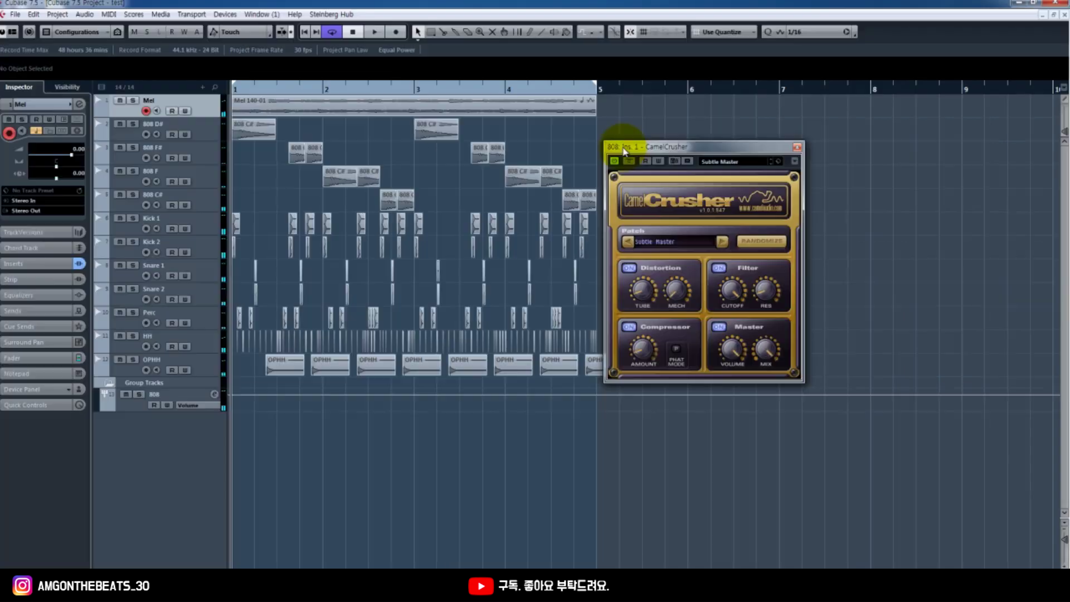
# - Move the CamelCrusher window into the empty arrangement area beyond bar 5, clear of the audio events
pyautogui.moveTo(613, 143); pyautogui.dragTo(678, 142)
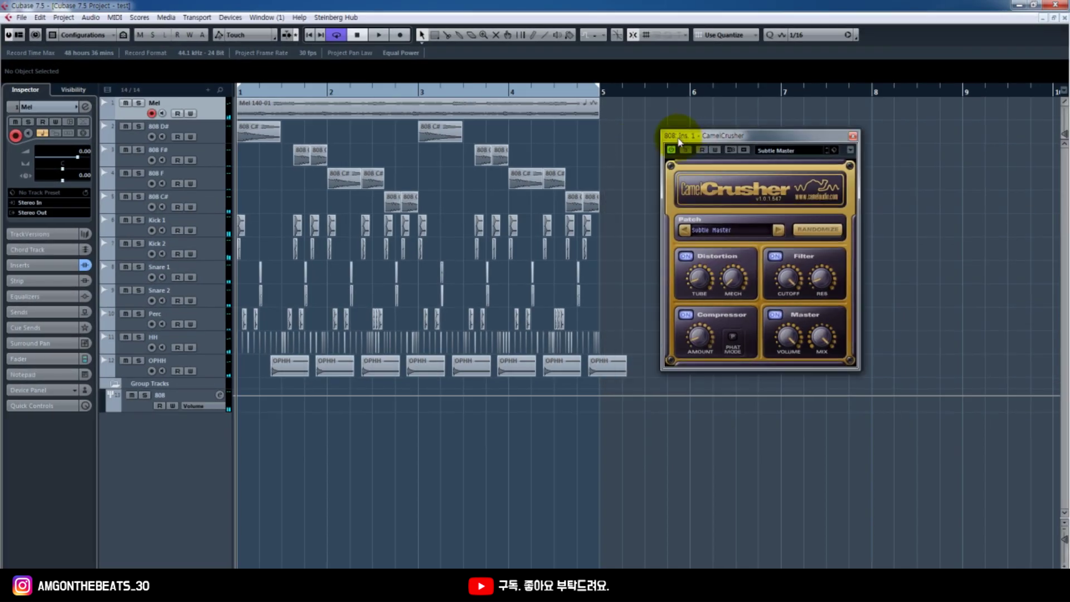
pyautogui.click(632, 252)
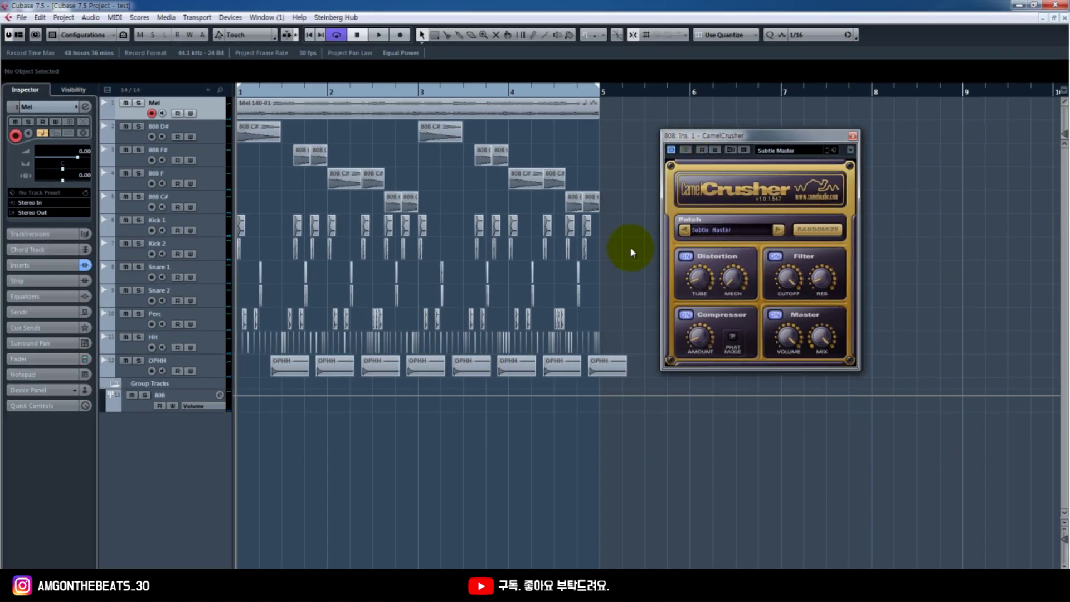
pyautogui.press('h')
pyautogui.press('h')
pyautogui.rightClick(580, 436)
pyautogui.click(525, 430)
pyautogui.press('g')
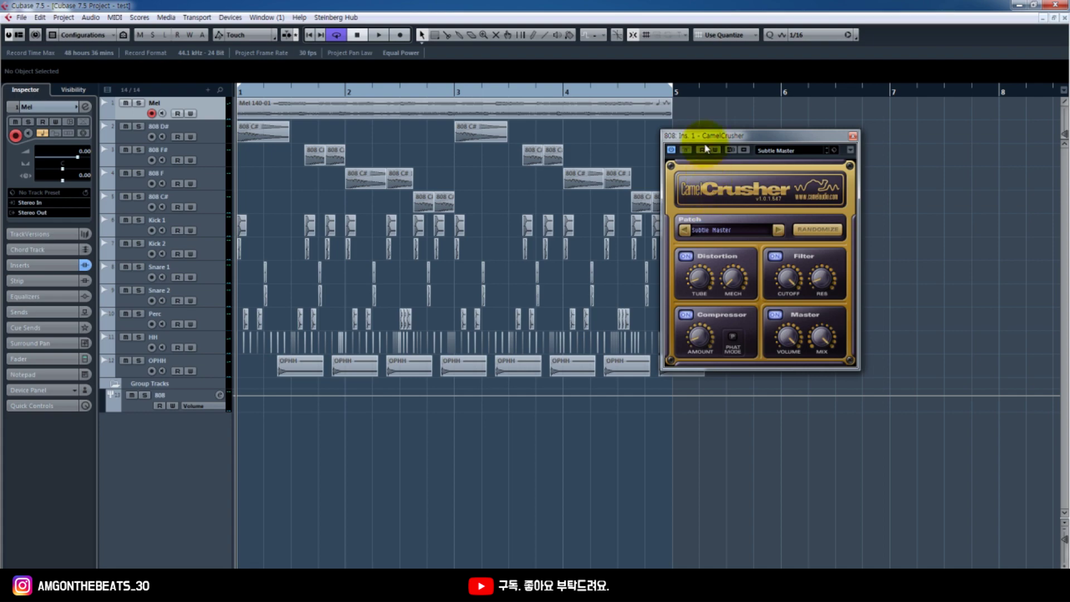
pyautogui.moveTo(705, 148); pyautogui.dragTo(795, 141)
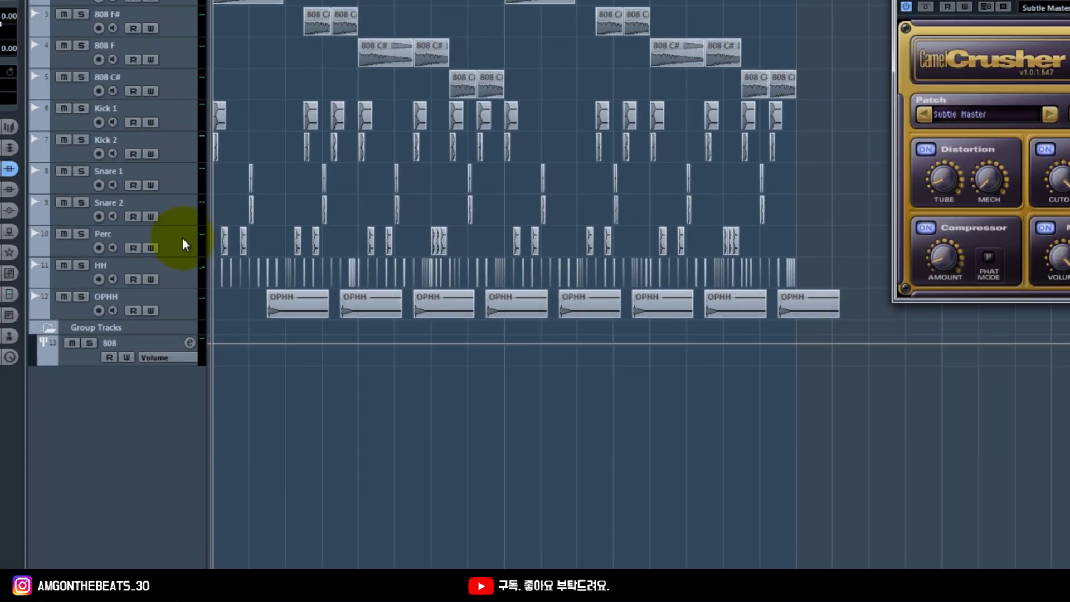
# - Move the Perc track below the OPHH track, solo it and increase its track height
pyautogui.moveTo(215, 316); pyautogui.dragTo(228, 364)
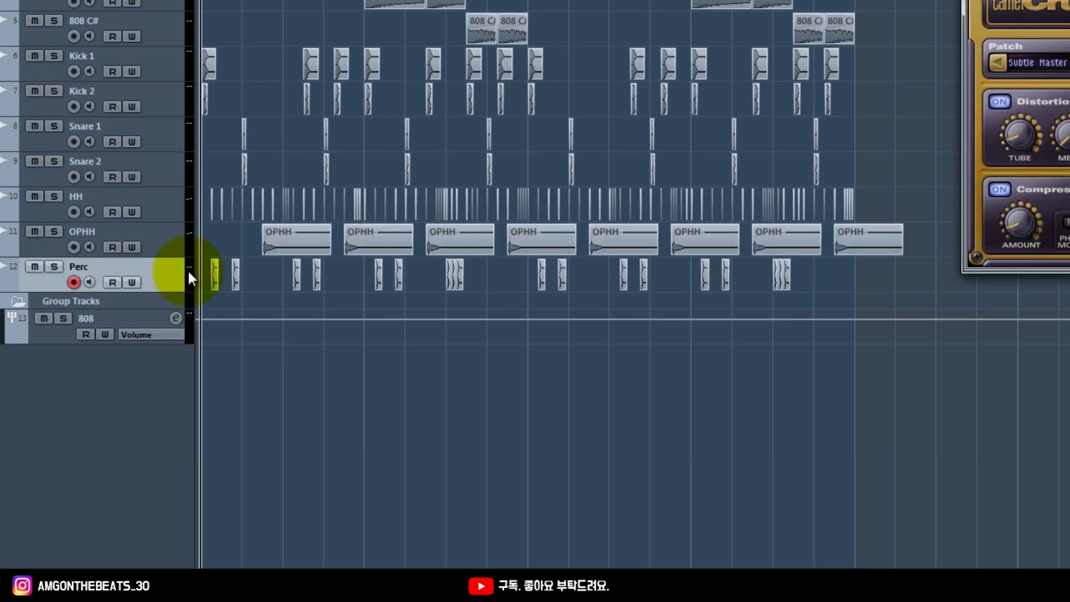
pyautogui.click(54, 266)
pyautogui.moveTo(53, 292); pyautogui.dragTo(54, 360)
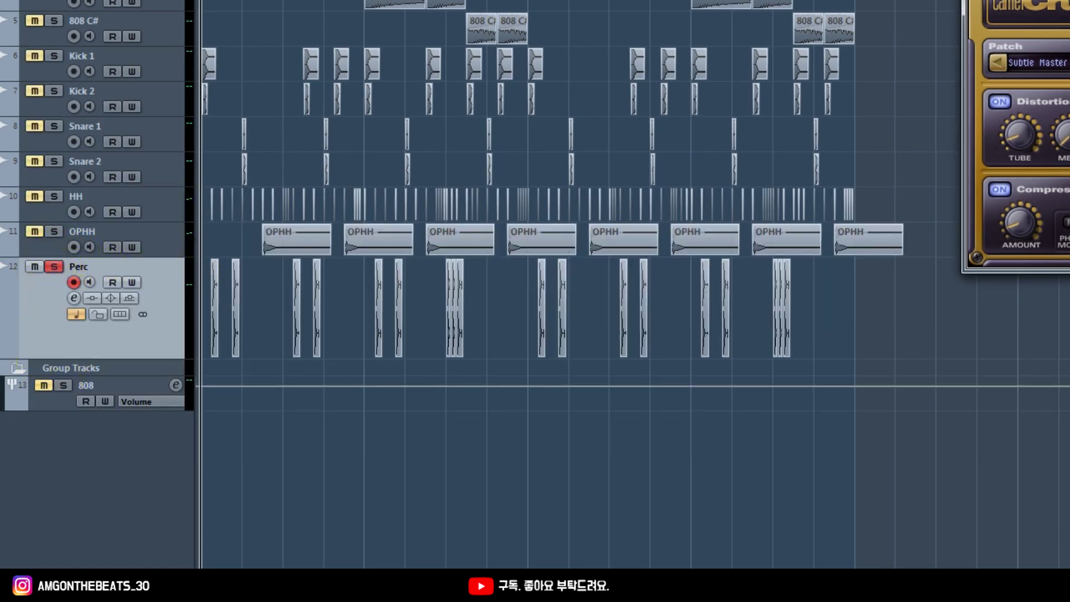
# - Play the soloed Perc and Mel tracks, close the CamelCrusher window and stop playback
pyautogui.press('space')
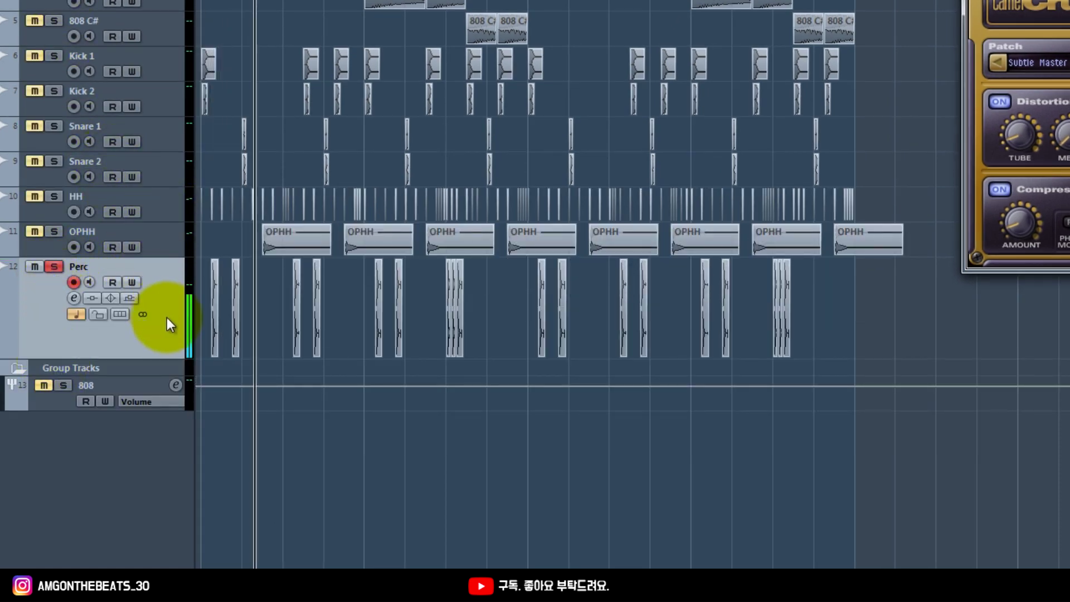
pyautogui.press('h')
pyautogui.press('h')
pyautogui.press('g')
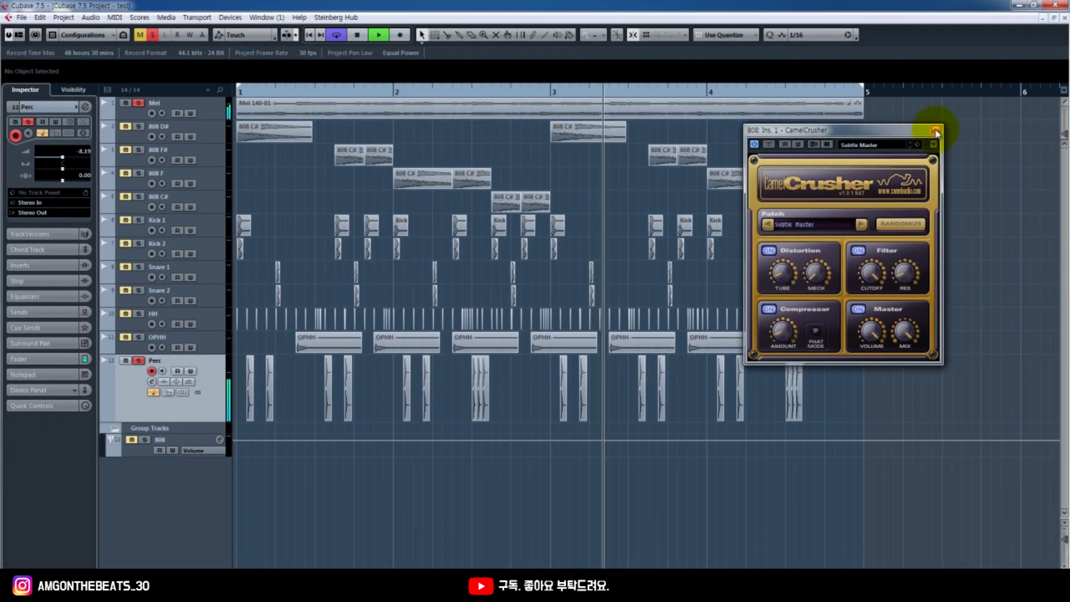
pyautogui.click(941, 131)
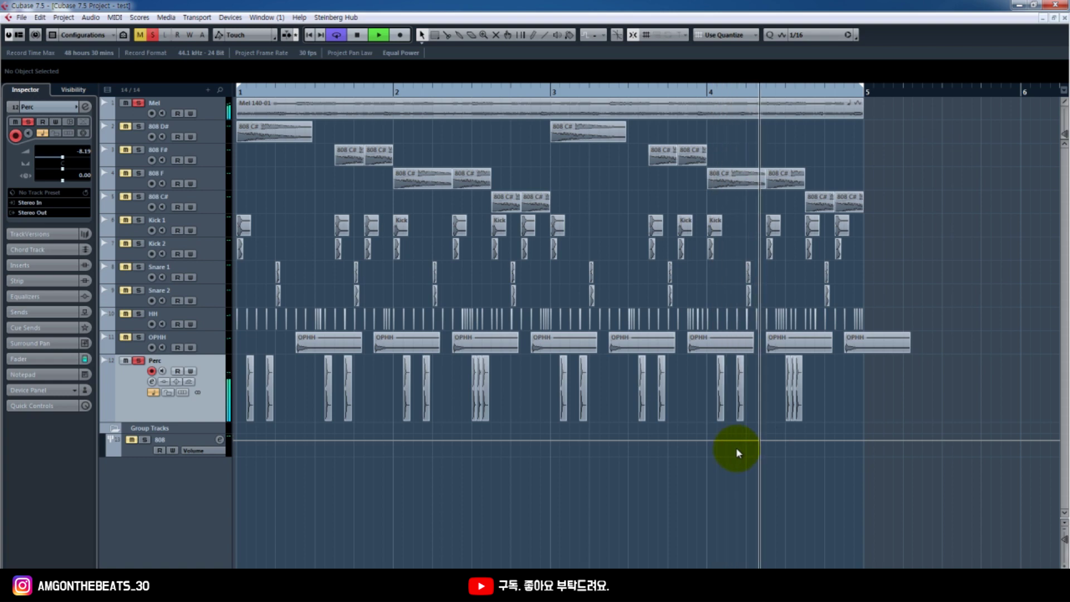
pyautogui.press('space')
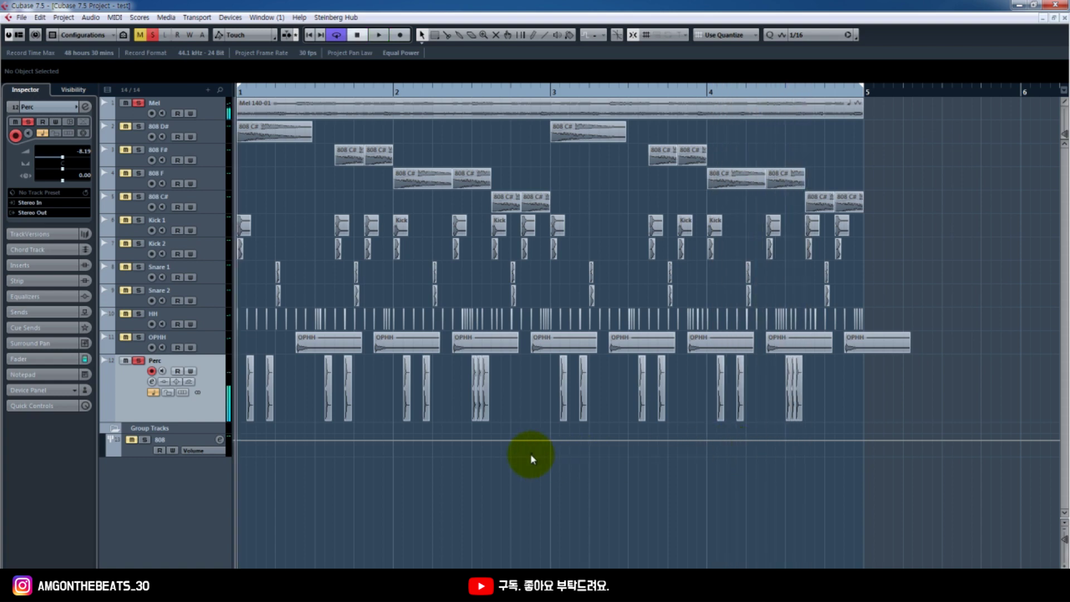
# - Bracket the stretch before the first snare on the Perc track and number its four hi-hat positions 1 to 4
pyautogui.press('h')
pyautogui.press('h')
pyautogui.press('h')
pyautogui.press('h')
pyautogui.press('h')
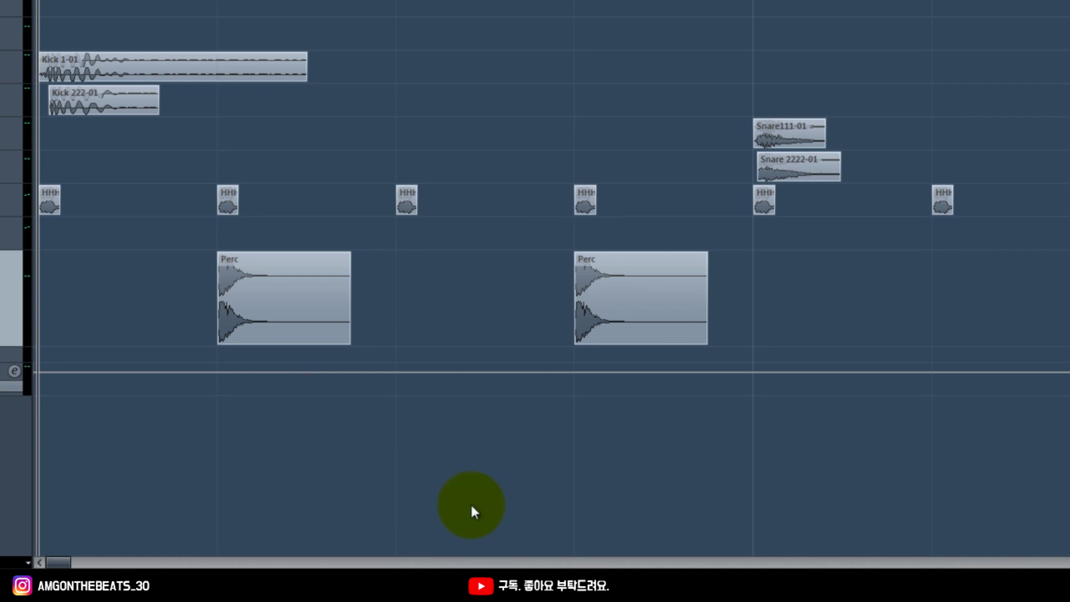
pyautogui.press('g')
pyautogui.press('g')
pyautogui.press('g')
pyautogui.press('g')
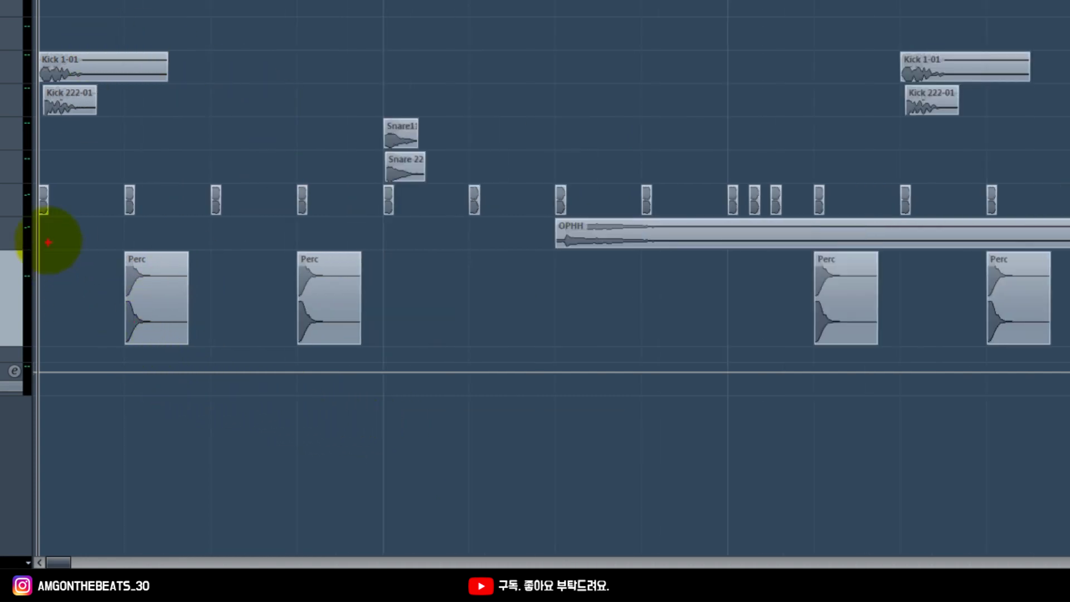
pyautogui.moveTo(42, 227)
pyautogui.mouseDown()
pyautogui.moveTo(37, 346)
pyautogui.moveTo(52, 368)
pyautogui.mouseUp()
pyautogui.moveTo(373, 225)
pyautogui.mouseDown()
pyautogui.moveTo(387, 258)
pyautogui.moveTo(379, 362)
pyautogui.mouseUp()
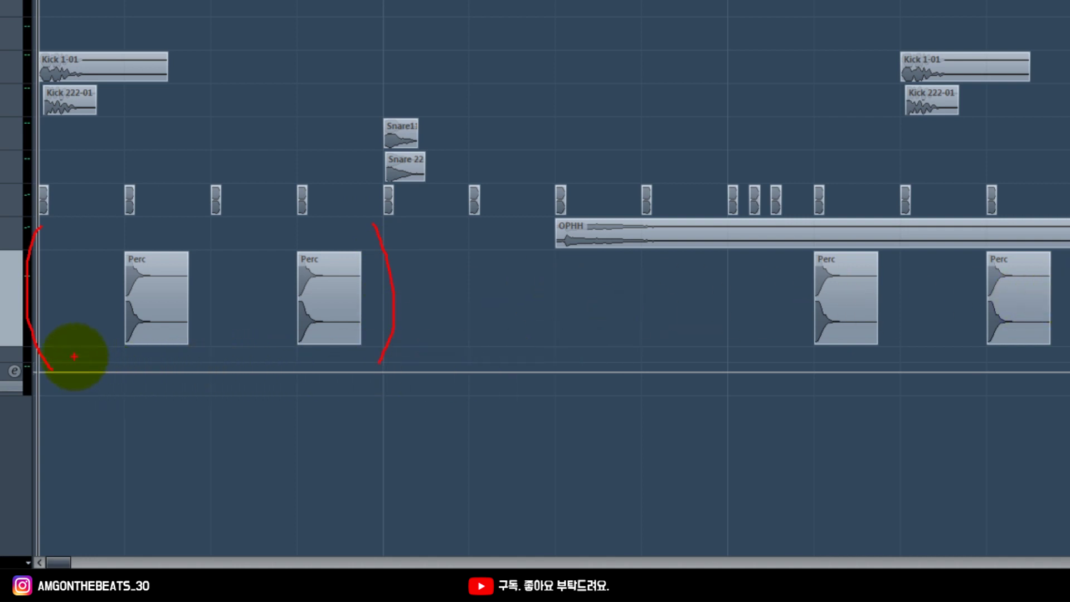
pyautogui.moveTo(74, 356); pyautogui.dragTo(73, 403)
pyautogui.moveTo(184, 367); pyautogui.dragTo(203, 415)
pyautogui.moveTo(249, 365)
pyautogui.mouseDown()
pyautogui.moveTo(251, 394)
pyautogui.moveTo(237, 411)
pyautogui.mouseUp()
pyautogui.moveTo(333, 365)
pyautogui.mouseDown()
pyautogui.moveTo(374, 398)
pyautogui.moveTo(338, 432)
pyautogui.mouseUp()
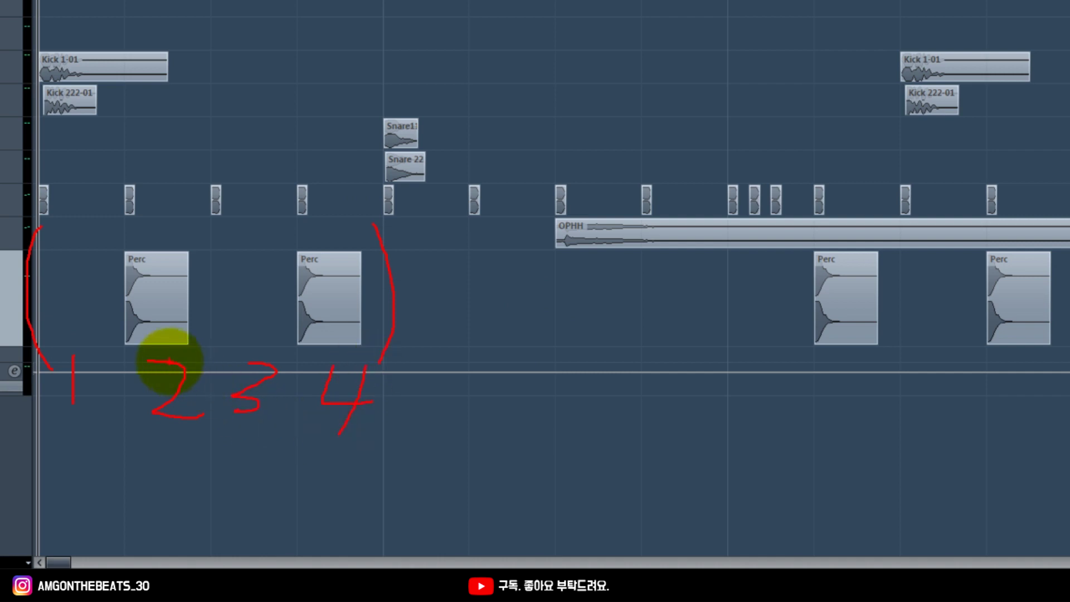
# - Circle and underline the two Perc hits that fall on positions 2 and 4
pyautogui.moveTo(192, 348)
pyautogui.mouseDown()
pyautogui.moveTo(124, 354)
pyautogui.moveTo(116, 267)
pyautogui.moveTo(189, 248)
pyautogui.moveTo(192, 341)
pyautogui.mouseUp()
pyautogui.moveTo(349, 342)
pyautogui.mouseDown()
pyautogui.moveTo(295, 321)
pyautogui.moveTo(302, 259)
pyautogui.moveTo(378, 272)
pyautogui.moveTo(369, 328)
pyautogui.moveTo(346, 338)
pyautogui.mouseUp()
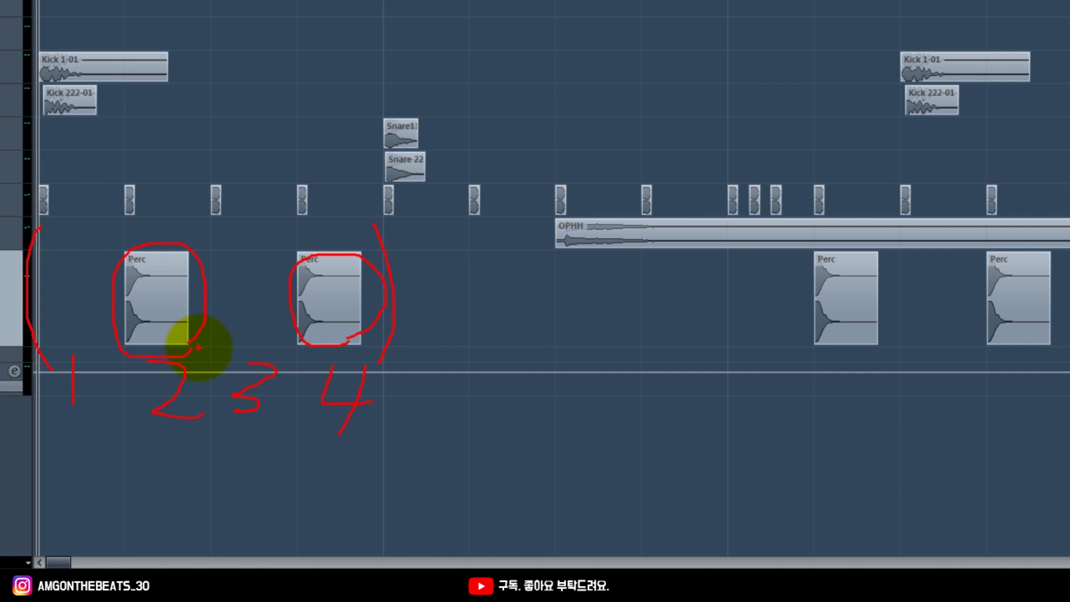
pyautogui.moveTo(126, 351); pyautogui.dragTo(209, 346)
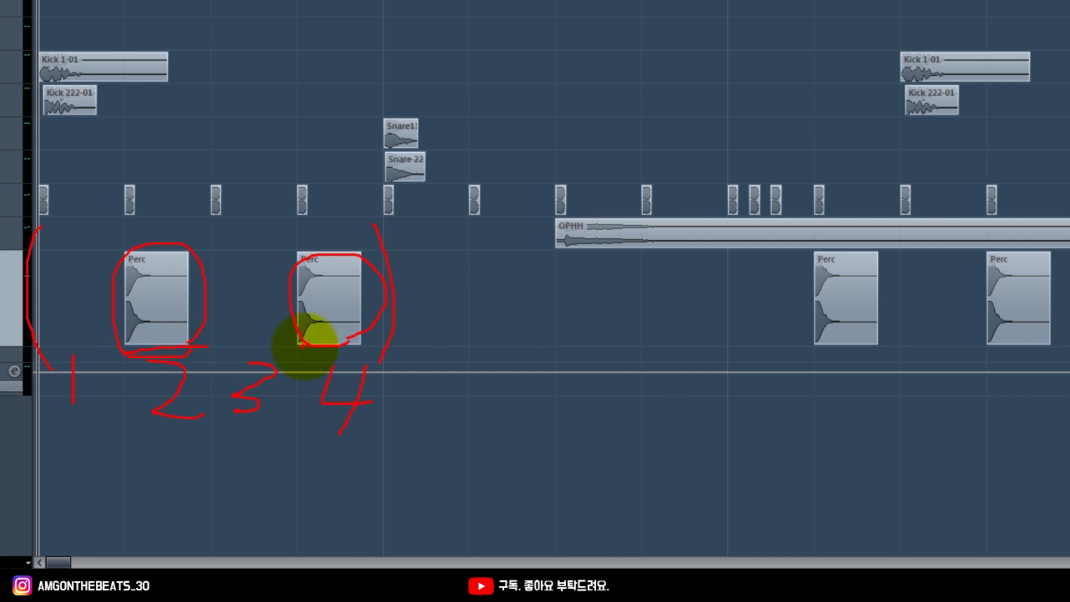
pyautogui.moveTo(291, 348)
pyautogui.mouseDown()
pyautogui.moveTo(388, 346)
pyautogui.moveTo(393, 366)
pyautogui.mouseUp()
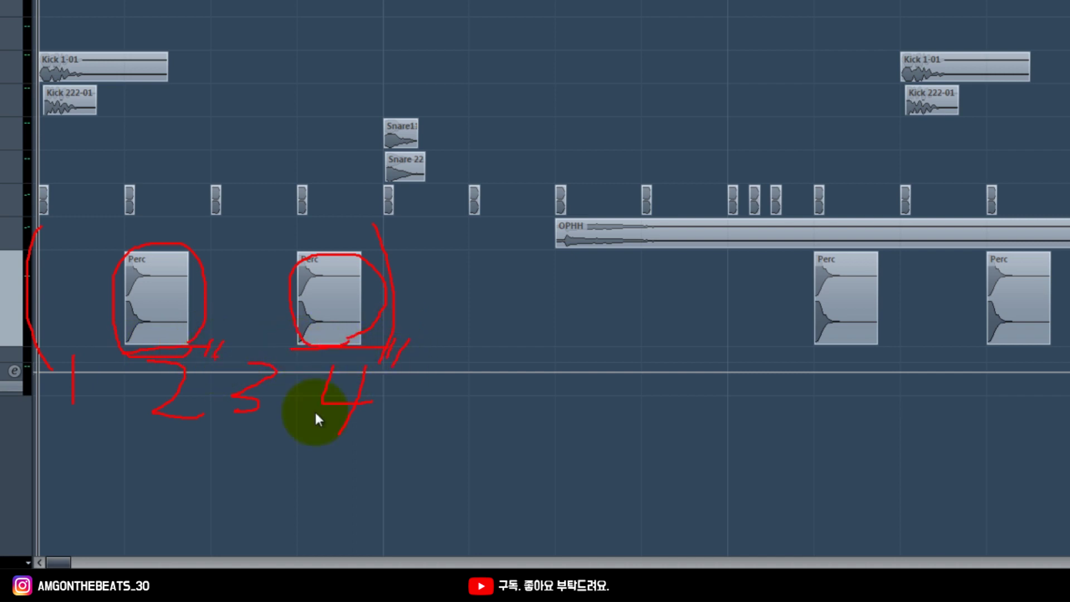
# - Mark the Perc placement again with a curve from the start to the second hit, labelled 2 and 4
pyautogui.moveTo(49, 351)
pyautogui.mouseDown()
pyautogui.moveTo(168, 366)
pyautogui.moveTo(300, 344)
pyautogui.mouseUp()
pyautogui.moveTo(162, 357)
pyautogui.mouseDown()
pyautogui.moveTo(297, 351)
pyautogui.moveTo(171, 361)
pyautogui.moveTo(193, 391)
pyautogui.mouseUp()
pyautogui.moveTo(324, 346)
pyautogui.mouseDown()
pyautogui.moveTo(304, 376)
pyautogui.moveTo(334, 355)
pyautogui.moveTo(322, 401)
pyautogui.mouseUp()
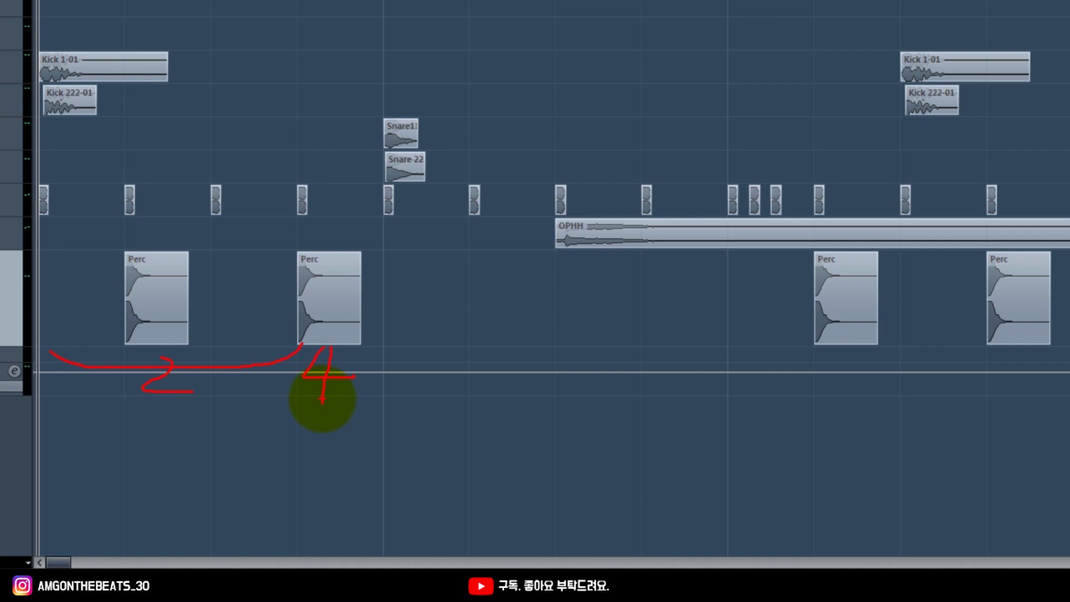
# - Play the loop and solo the Kick 1 through OPHH tracks alongside the Perc and Mel tracks
pyautogui.press('g')
pyautogui.press('g')
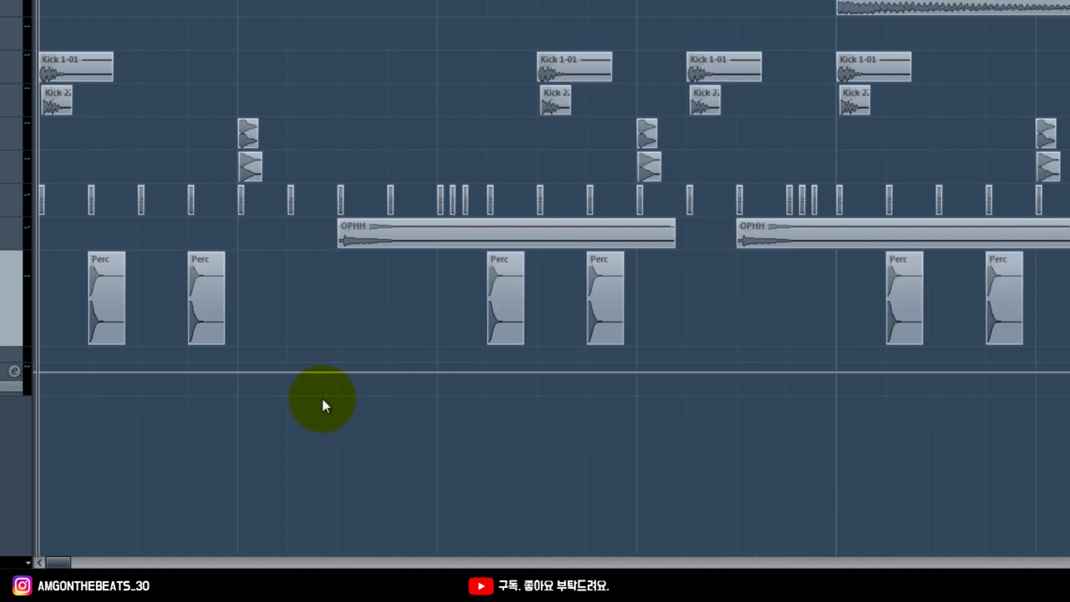
pyautogui.press('g')
pyautogui.press('g')
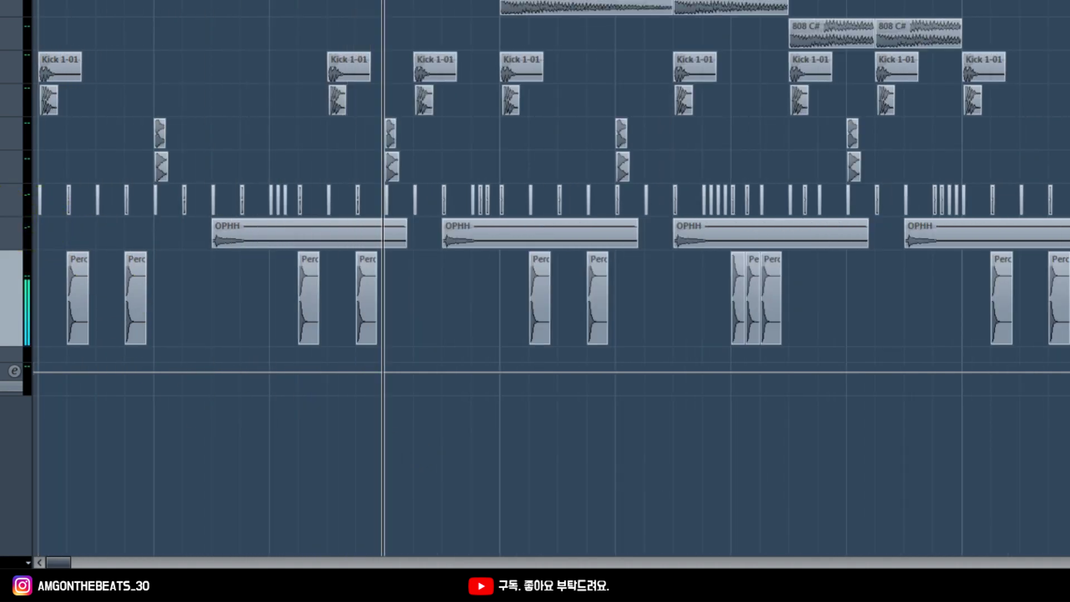
pyautogui.click(5, 228)
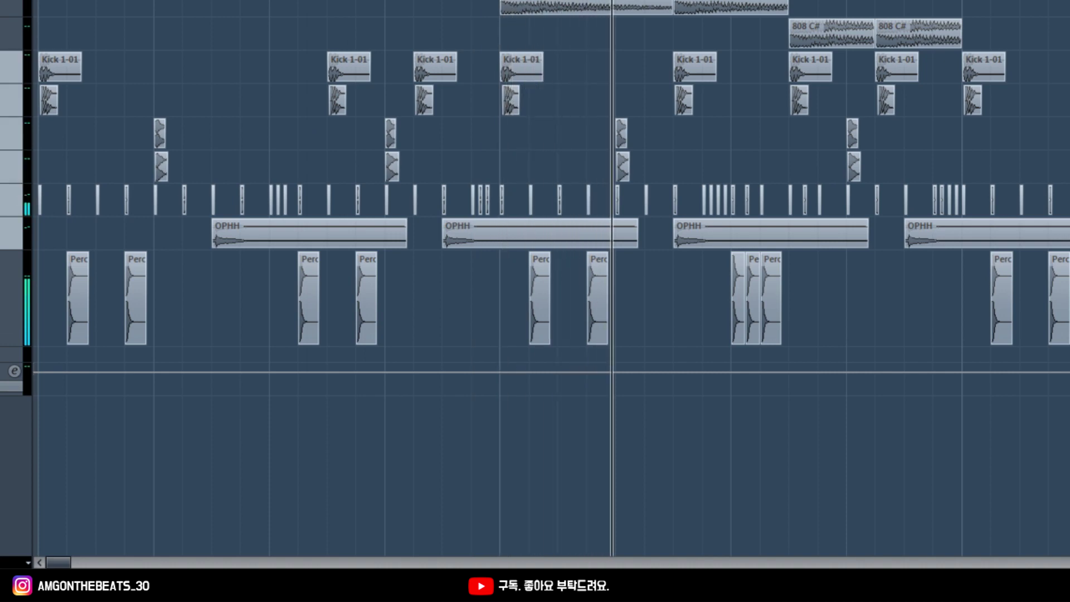
pyautogui.press('g')
pyautogui.press('g')
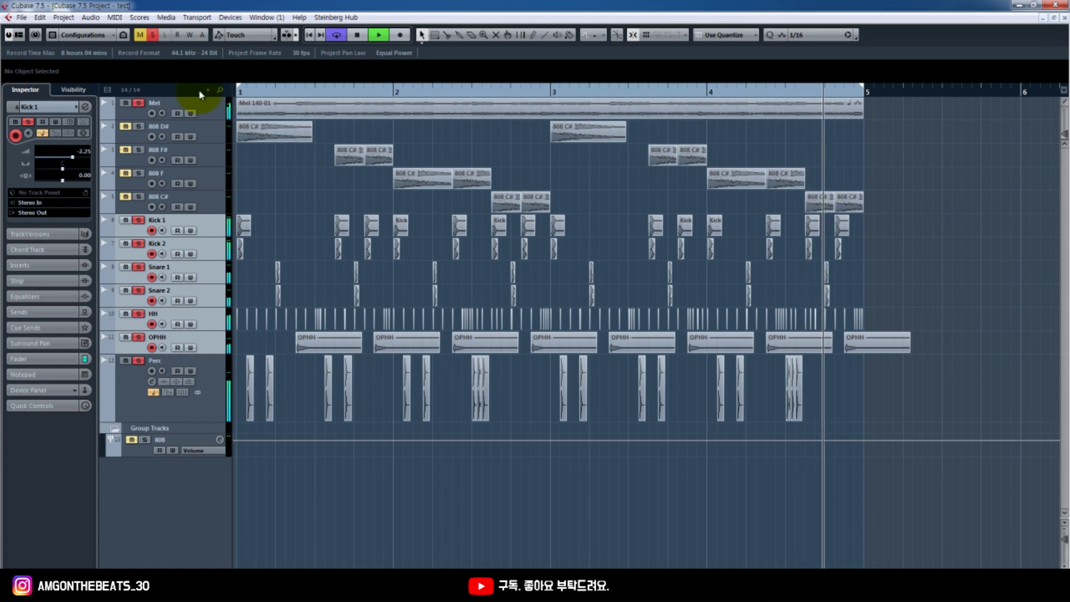
# - Turn off solo on all tracks and reduce the Perc track to the same height as the other tracks
pyautogui.click(153, 35)
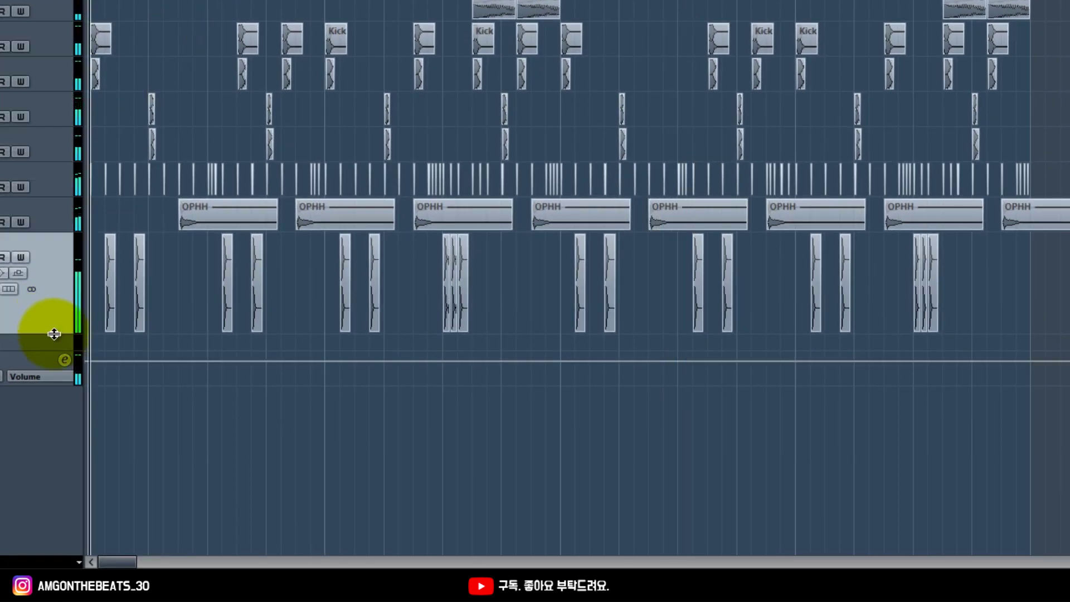
pyautogui.moveTo(54, 333); pyautogui.dragTo(53, 268)
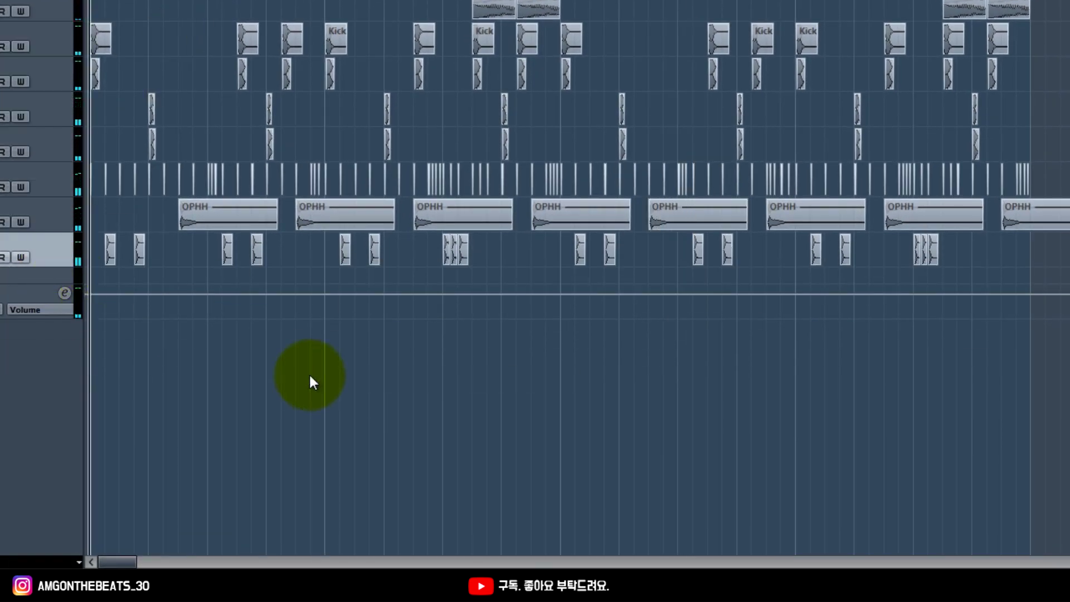
# - Select the Kick 1 through OPHH tracks and increase their height
pyautogui.press('g')
pyautogui.press('g')
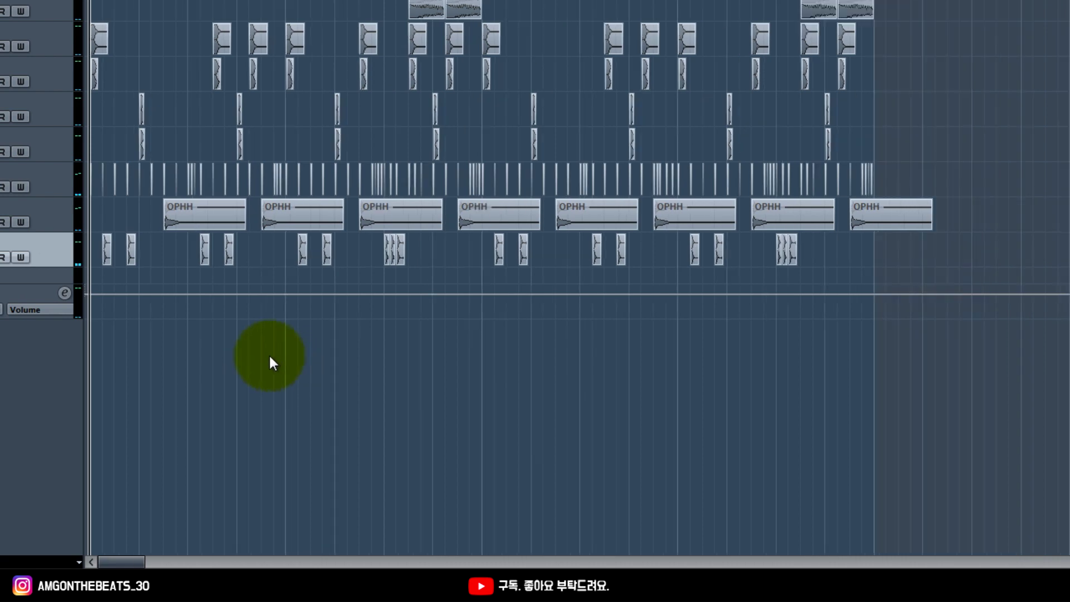
pyautogui.click(55, 54)
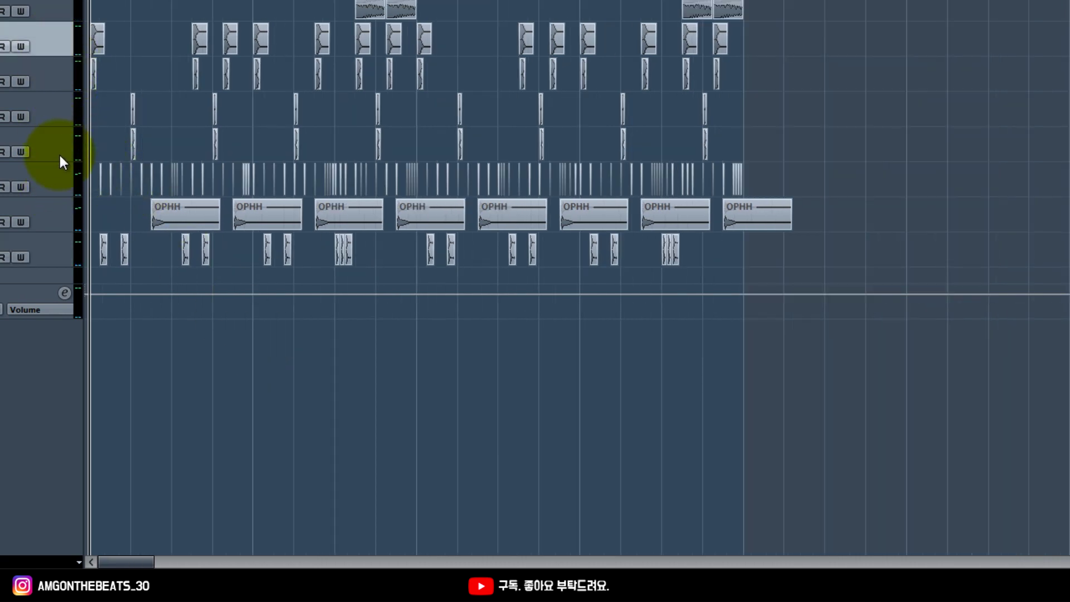
pyautogui.keyDown('shift'); pyautogui.click(69, 205); pyautogui.keyUp('shift')
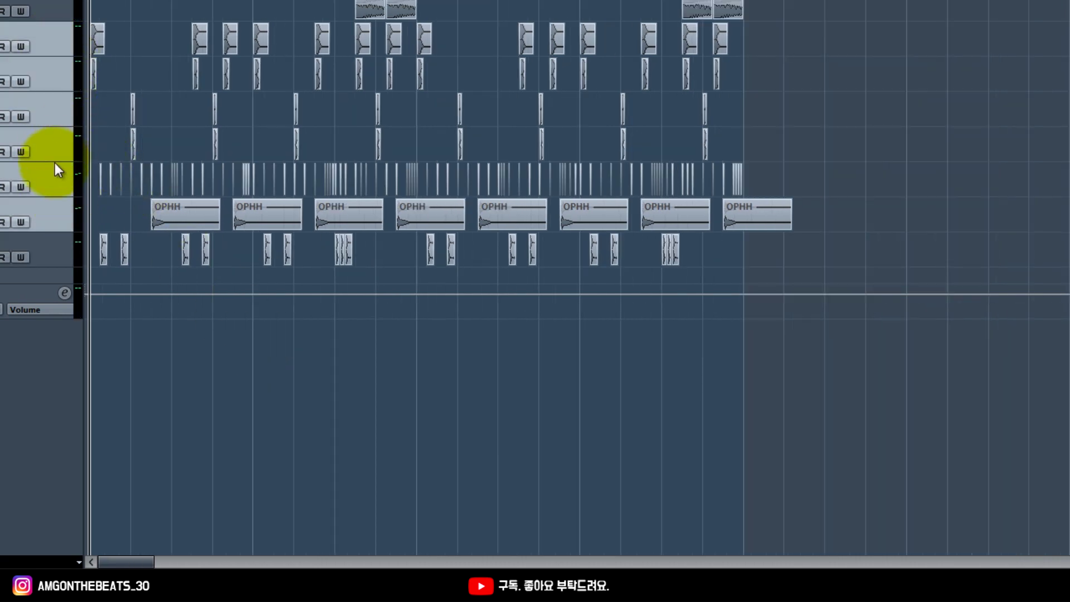
pyautogui.moveTo(55, 161); pyautogui.dragTo(65, 199)
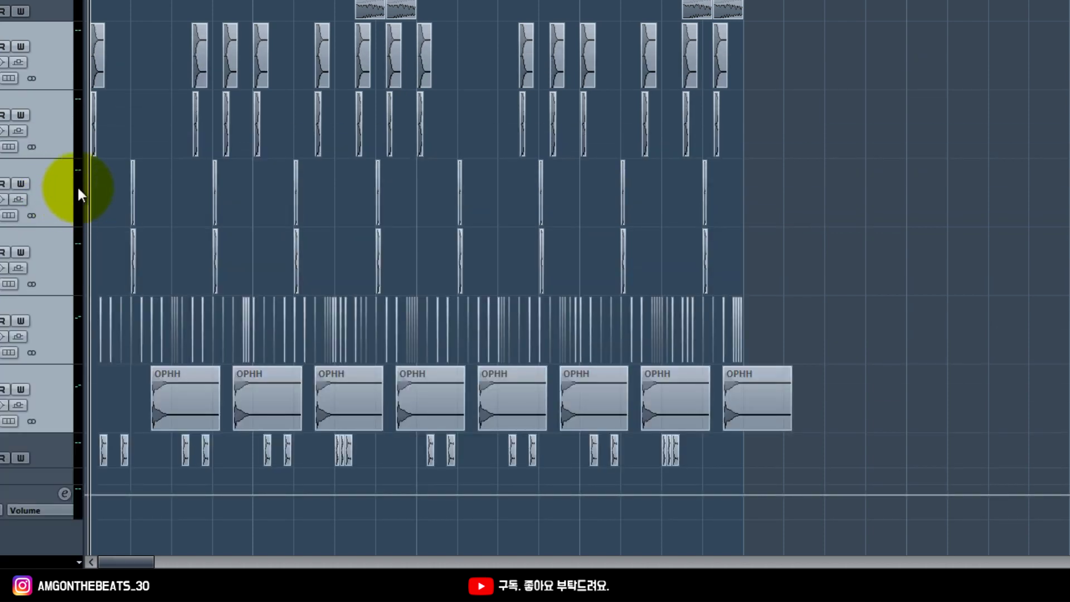
# - Write the note value 1/64 by hand over the Kick 2 and Snare tracks
pyautogui.press('h')
pyautogui.press('h')
pyautogui.press('h')
pyautogui.press('h')
pyautogui.moveTo(290, 146)
pyautogui.mouseDown()
pyautogui.moveTo(273, 176)
pyautogui.moveTo(318, 210)
pyautogui.moveTo(351, 175)
pyautogui.moveTo(365, 222)
pyautogui.mouseUp()
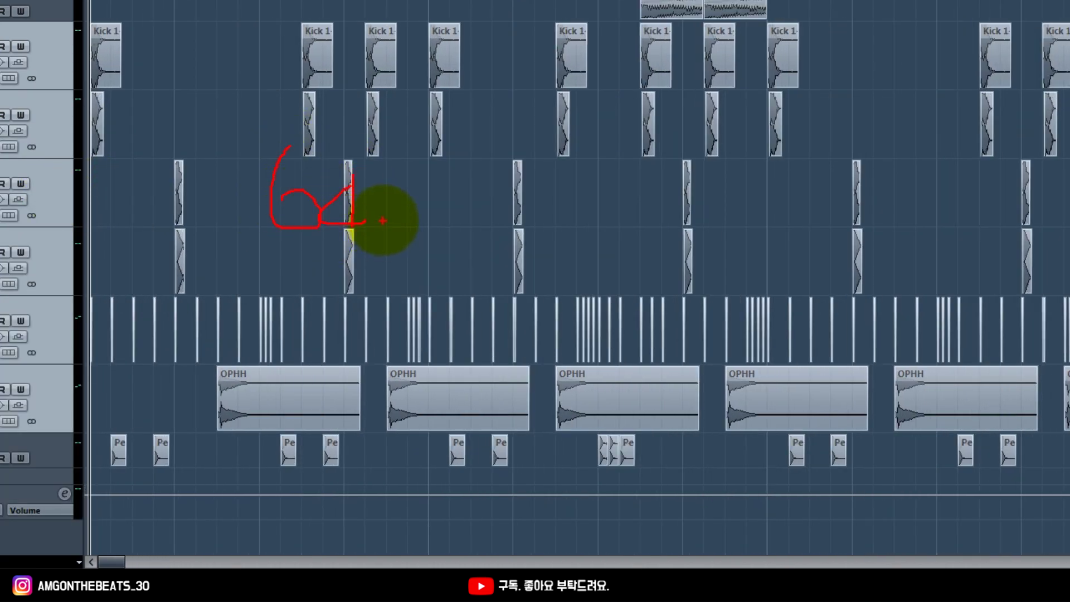
pyautogui.moveTo(361, 164); pyautogui.dragTo(267, 164)
pyautogui.moveTo(323, 89); pyautogui.dragTo(323, 151)
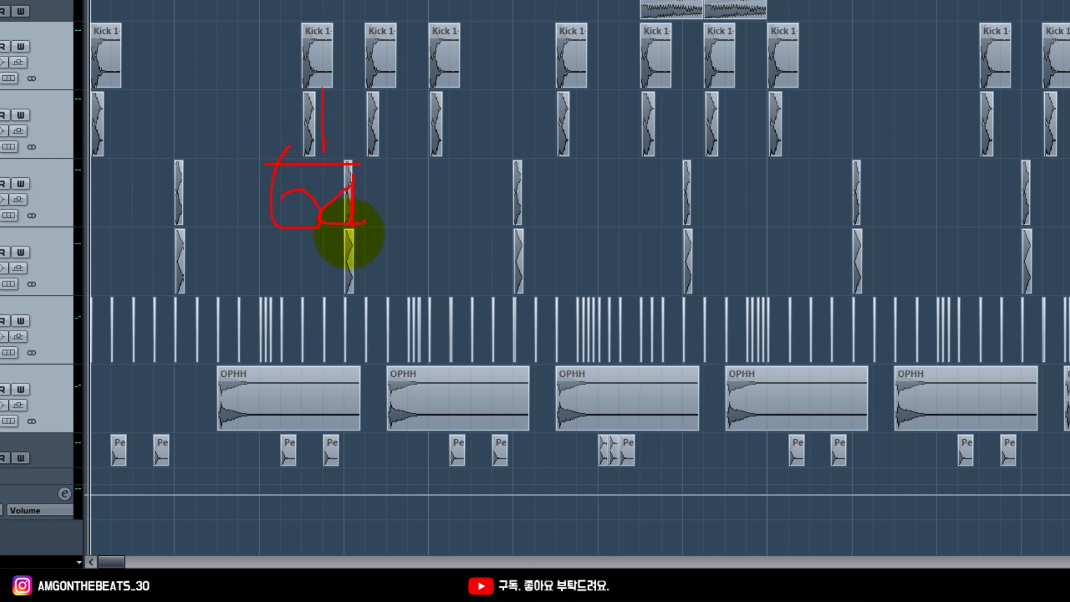
pyautogui.moveTo(350, 234); pyautogui.dragTo(347, 251)
# - Add the handwritten note "(+ T, 32)" beside the 1/64 marking
pyautogui.moveTo(410, 195)
pyautogui.mouseDown()
pyautogui.moveTo(466, 196)
pyautogui.moveTo(453, 234)
pyautogui.mouseUp()
pyautogui.moveTo(514, 164)
pyautogui.mouseDown()
pyautogui.moveTo(580, 166)
pyautogui.moveTo(545, 164)
pyautogui.moveTo(545, 226)
pyautogui.mouseUp()
pyautogui.moveTo(611, 224); pyautogui.dragTo(605, 233)
pyautogui.moveTo(671, 157)
pyautogui.mouseDown()
pyautogui.moveTo(707, 186)
pyautogui.moveTo(703, 215)
pyautogui.mouseUp()
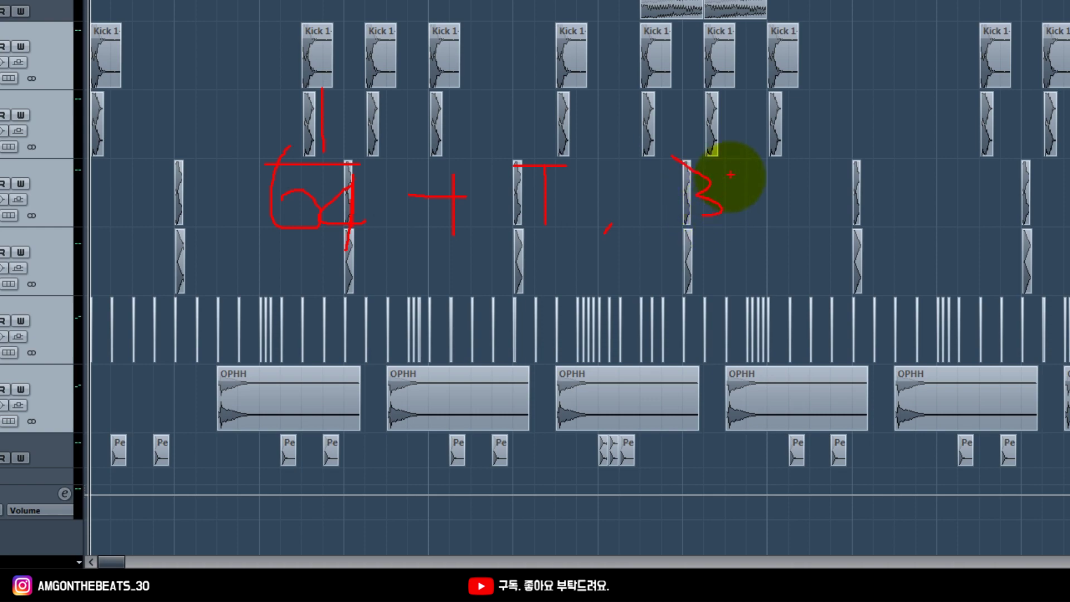
pyautogui.moveTo(738, 177); pyautogui.dragTo(785, 227)
pyautogui.moveTo(419, 143)
pyautogui.mouseDown()
pyautogui.moveTo(400, 179)
pyautogui.moveTo(432, 247)
pyautogui.mouseUp()
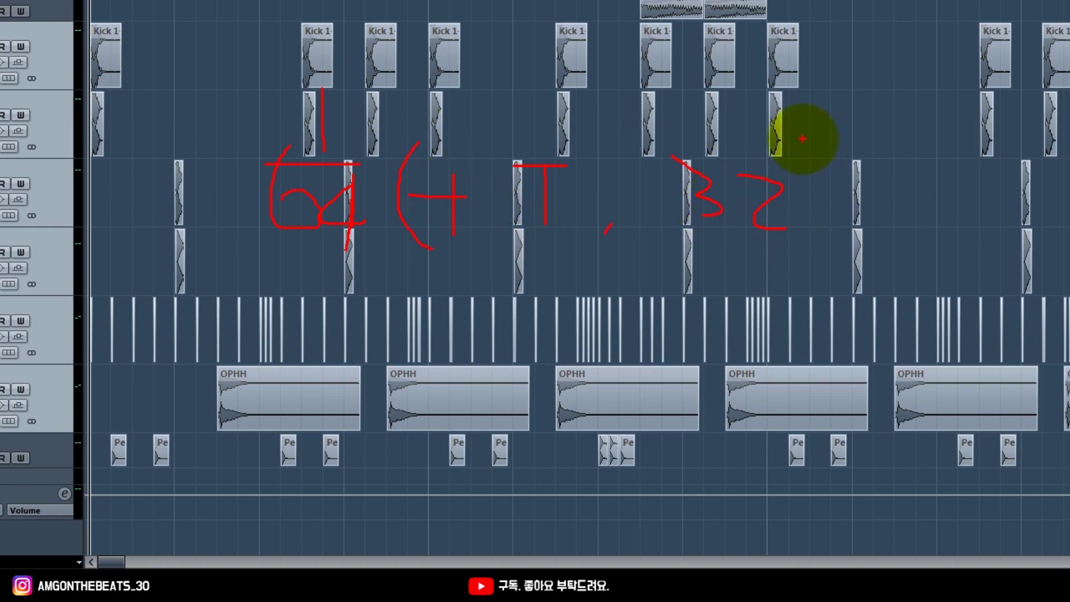
pyautogui.moveTo(802, 138)
pyautogui.mouseDown()
pyautogui.moveTo(805, 239)
pyautogui.moveTo(783, 268)
pyautogui.mouseUp()
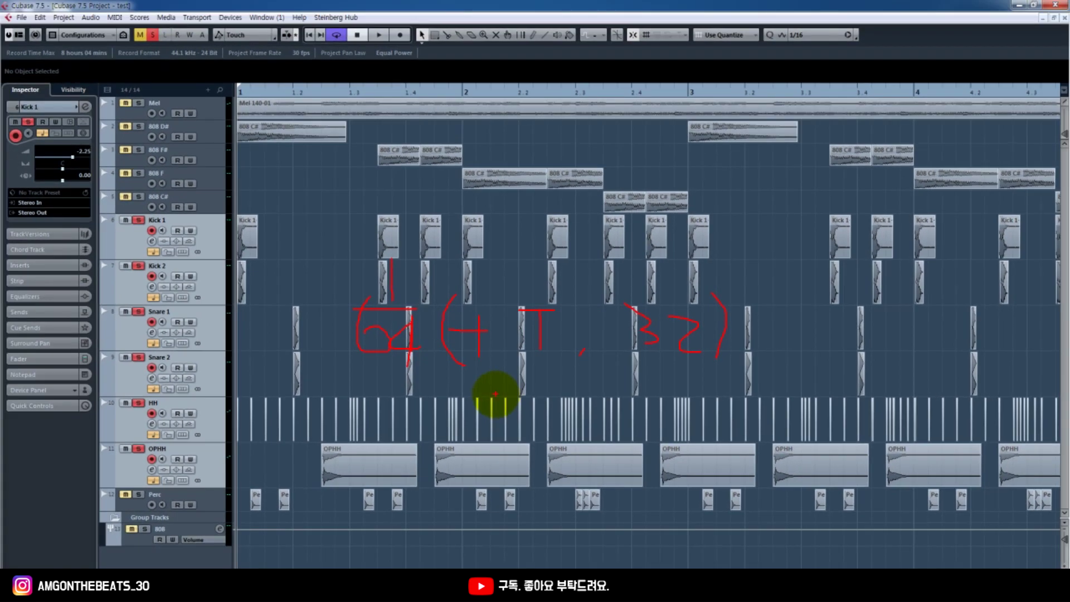
# - Select the rapid hi-hat hits at beat 1.3 and just before beat 2.3 on the HH track
pyautogui.press('h')
pyautogui.press('h')
pyautogui.press('h')
pyautogui.press('h')
pyautogui.press('h')
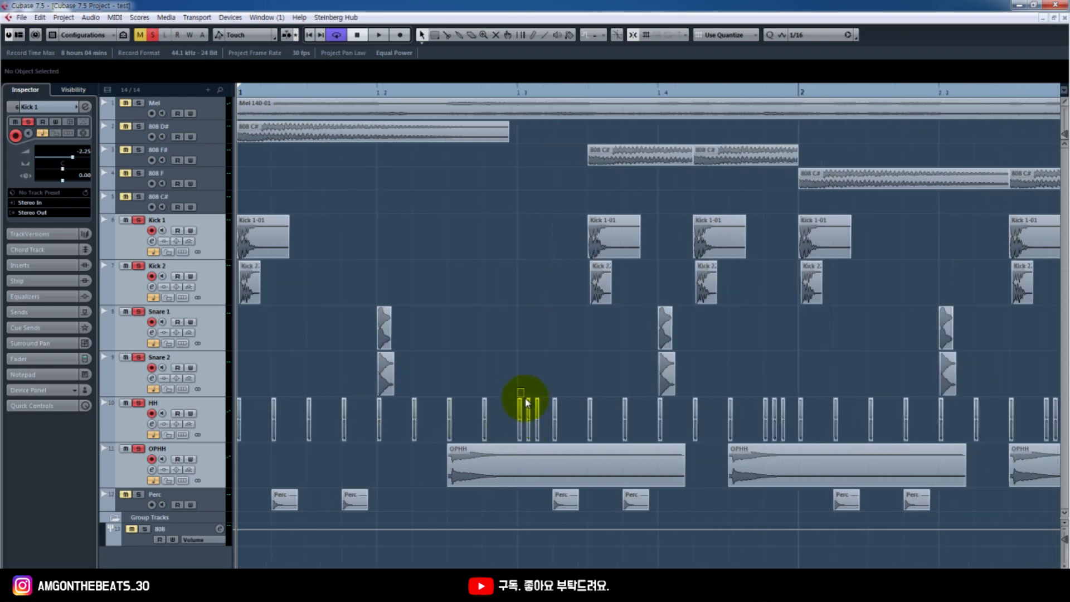
pyautogui.click(527, 403)
pyautogui.hscroll(5, 585, 437)
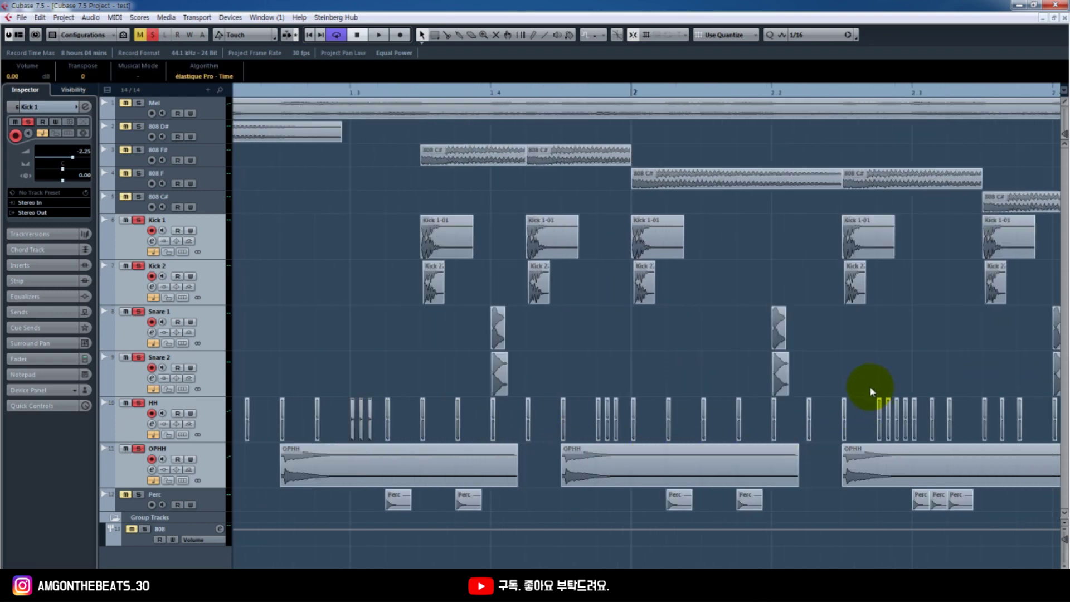
# - Play the soloed Kick 1 through OPHH tracks with the whole four-bar loop in view and deselect the hi-hat hits
pyautogui.press('space')
pyautogui.press('g')
pyautogui.press('g')
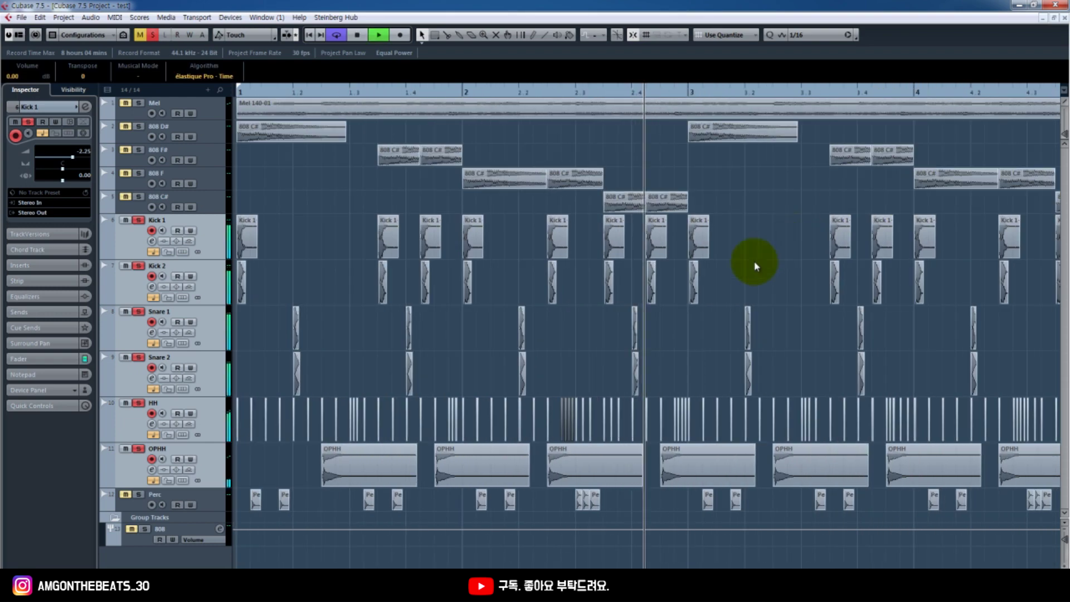
pyautogui.press('g')
pyautogui.press('g')
pyautogui.click(606, 268)
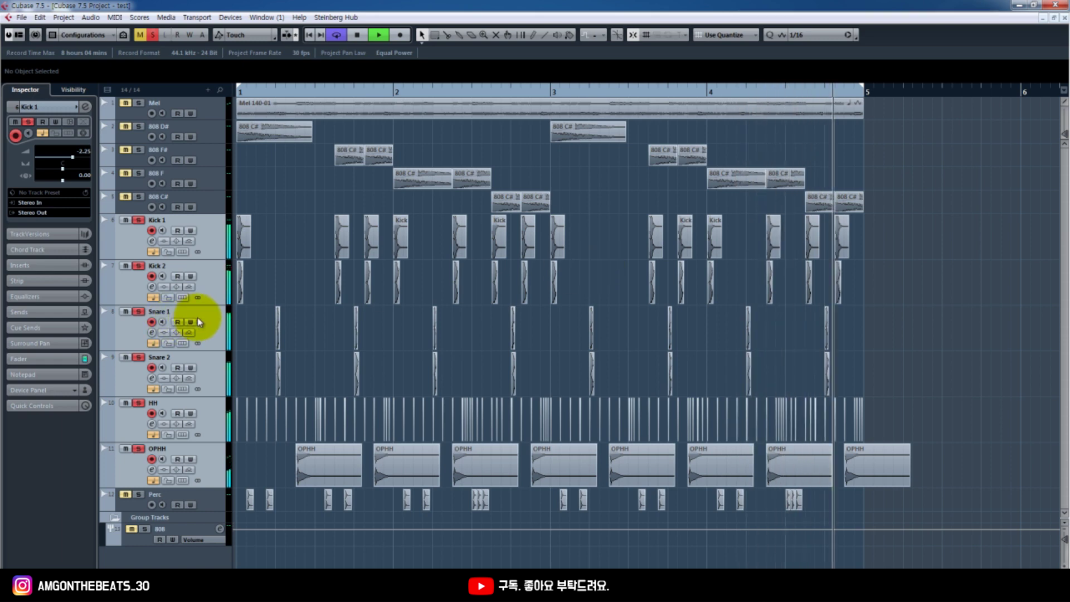
# - Stop playback, turn off solo on all tracks and reduce the height of the Kick 1 through OPHH tracks
pyautogui.press('space')
pyautogui.press('g')
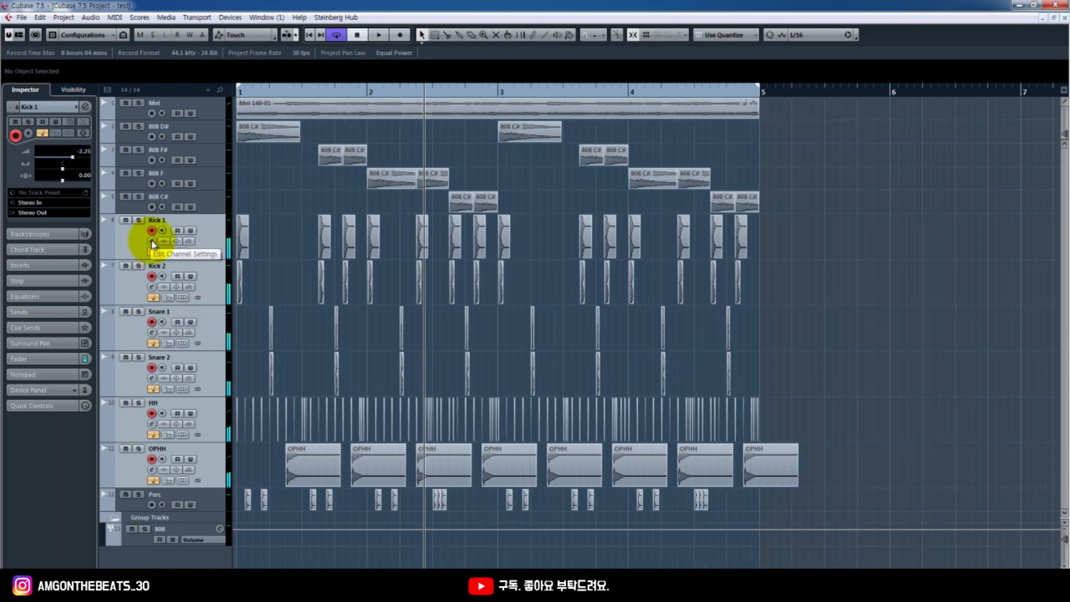
pyautogui.press('g')
pyautogui.press('g')
pyautogui.press('g')
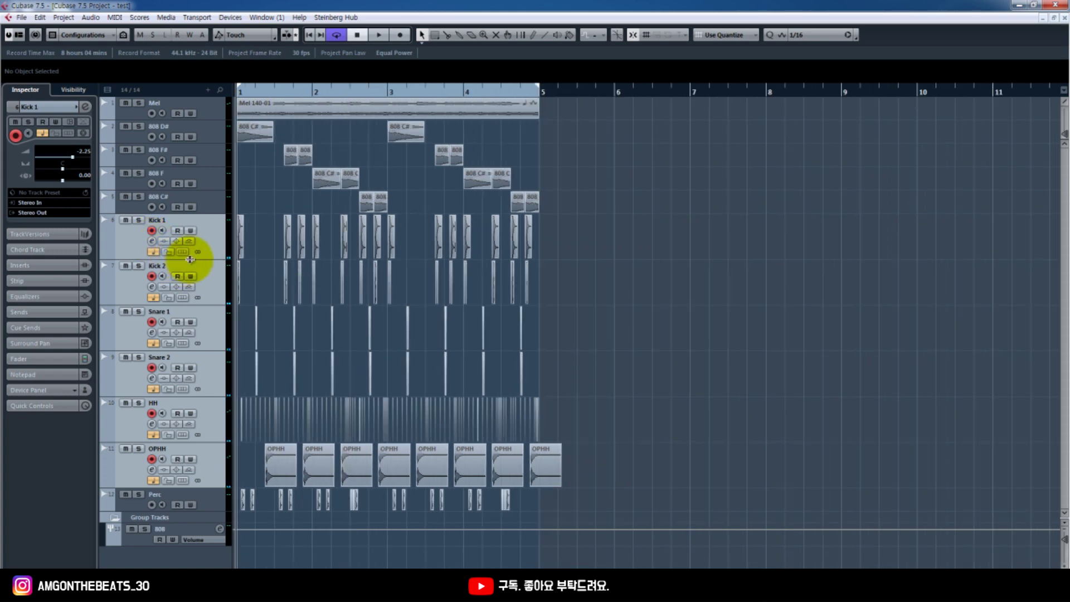
pyautogui.hotkey('shift', 'g')
# - Play the full loop and open the CamelCrusher insert of the 808 group track
pyautogui.press('space')
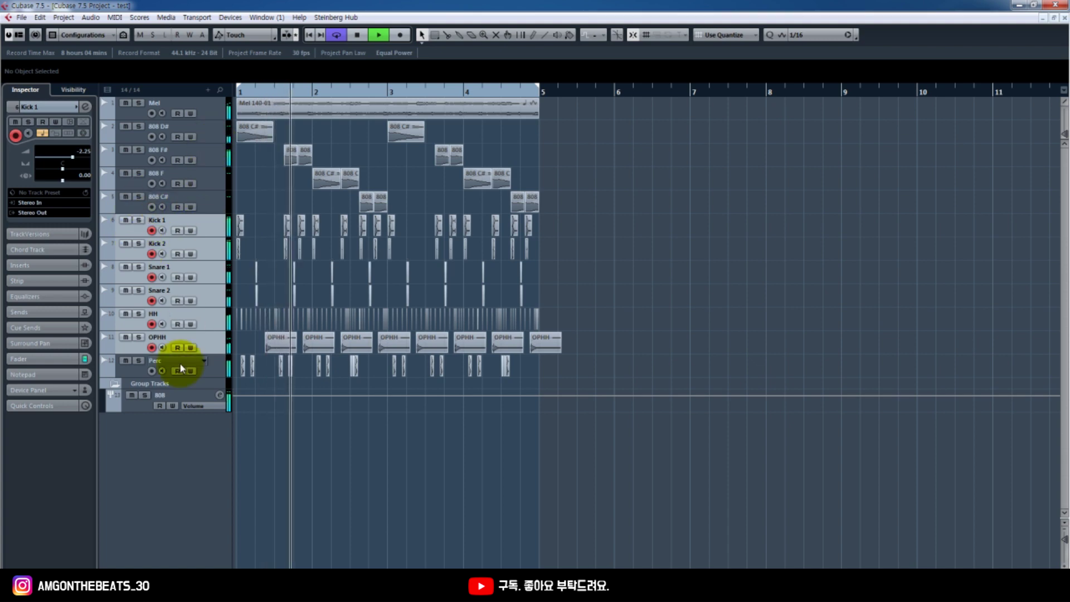
pyautogui.click(139, 407)
pyautogui.click(78, 149)
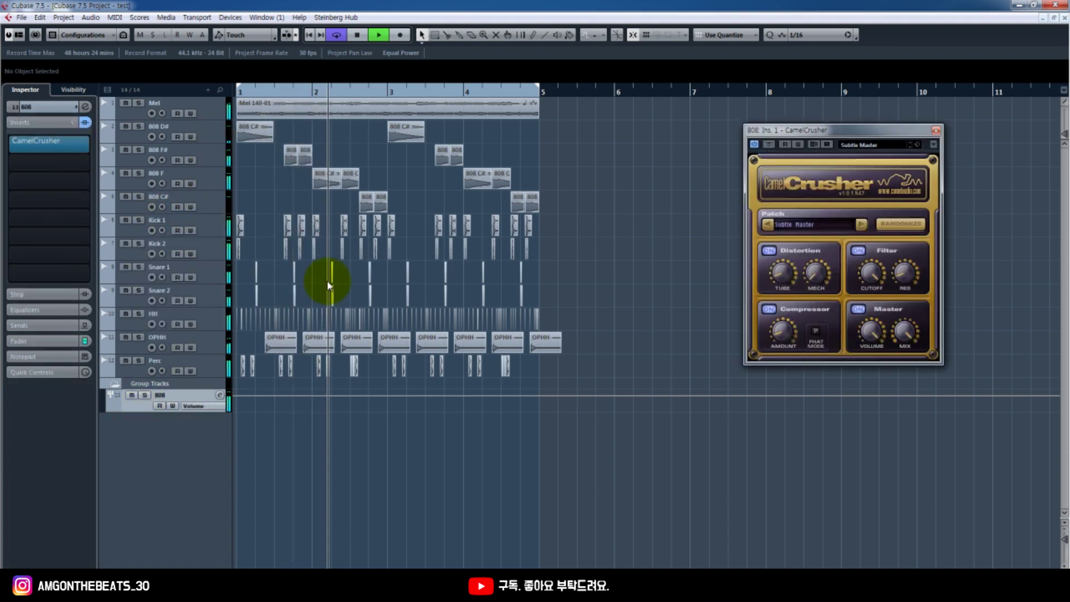
# - Move the CamelCrusher window closer to the arrangement and bypass the effect on the 808 group
pyautogui.moveTo(788, 132); pyautogui.dragTo(622, 151)
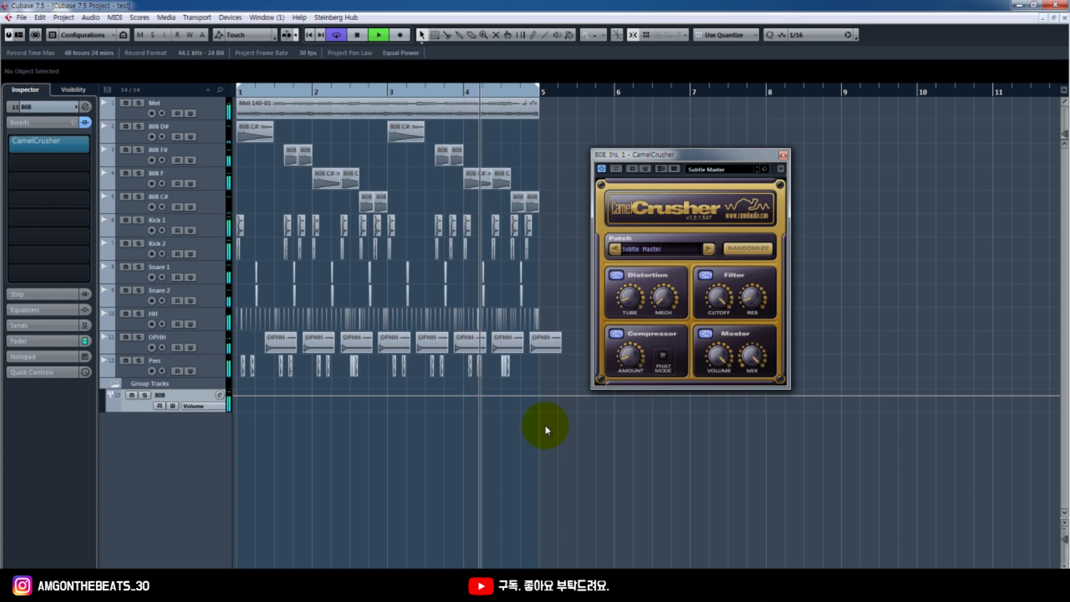
pyautogui.click(615, 170)
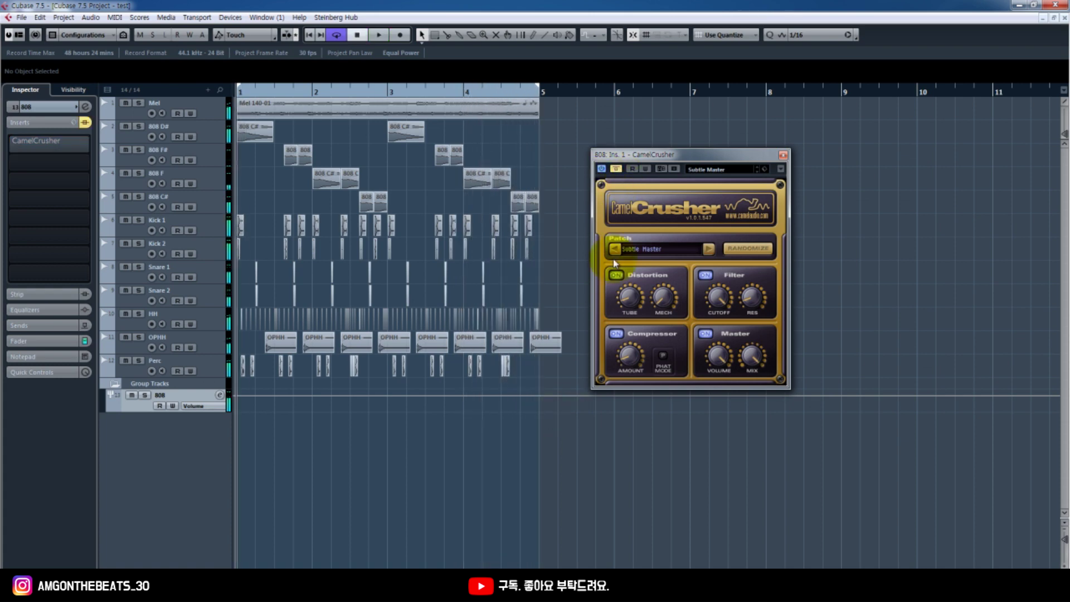
pyautogui.moveTo(637, 157); pyautogui.dragTo(609, 160)
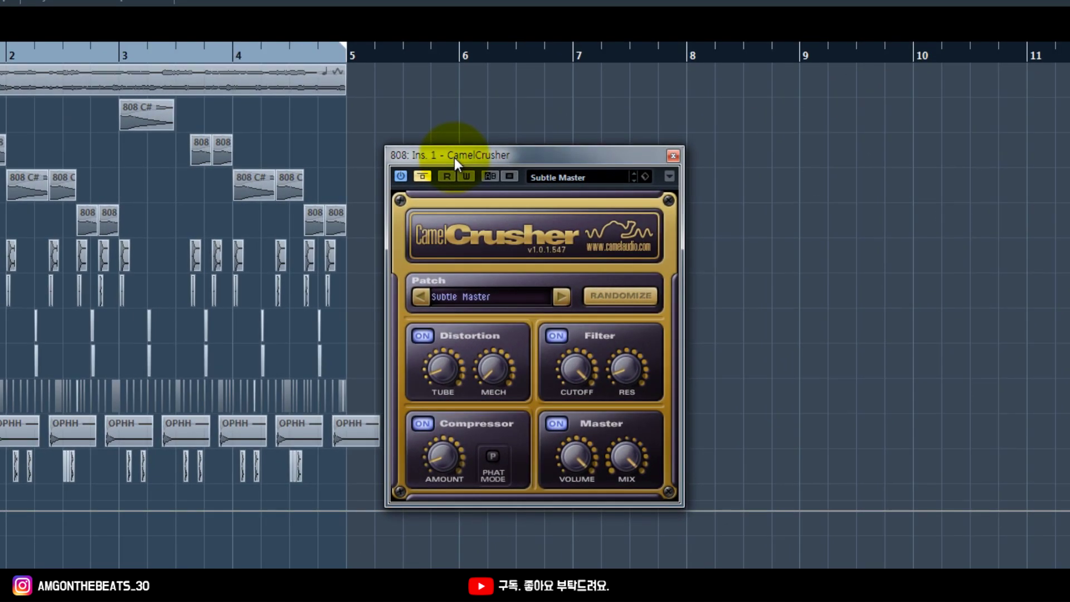